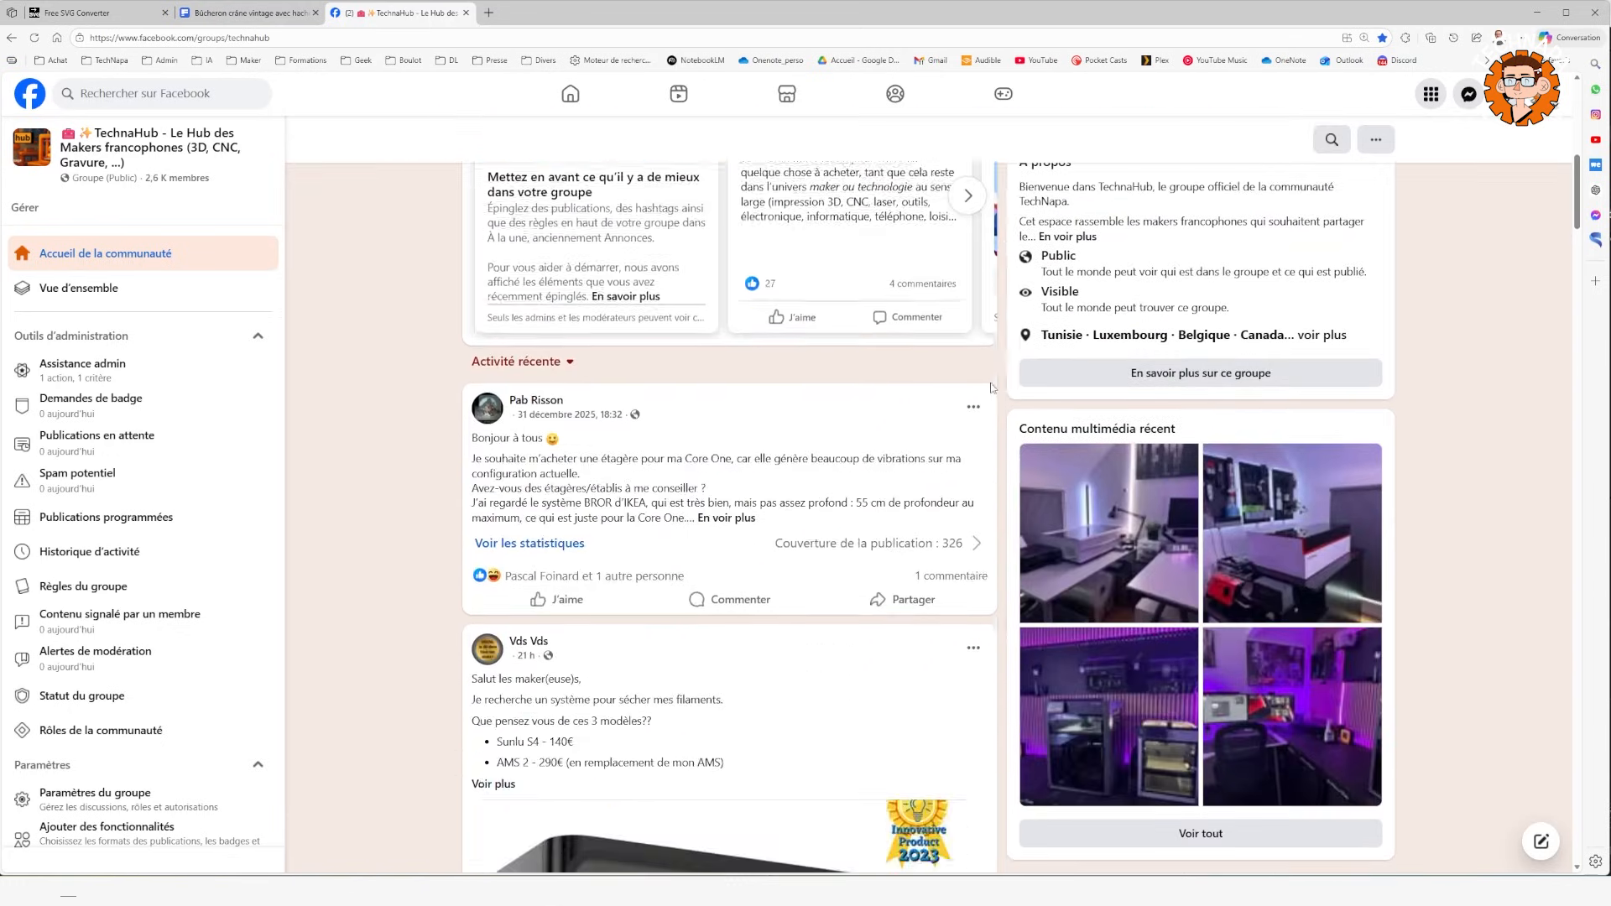
# Find the group post about putting an image on a flat object, expand it and read the question.
pyautogui.scroll(-15, 990, 388)
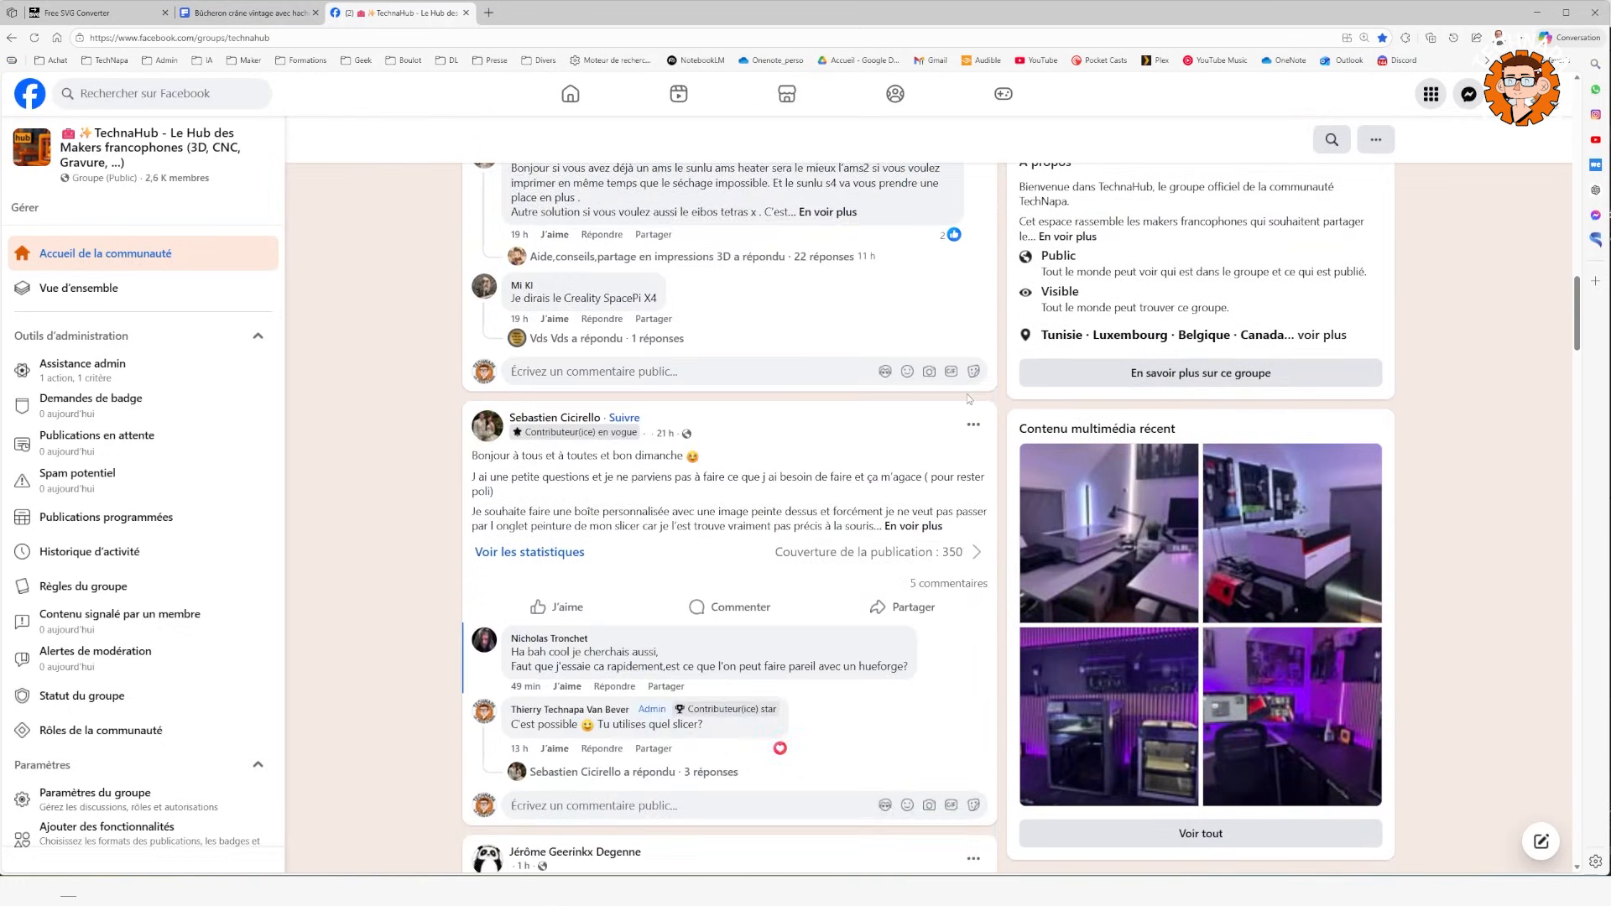
pyautogui.scroll(-1, 966, 395)
pyautogui.click(919, 416)
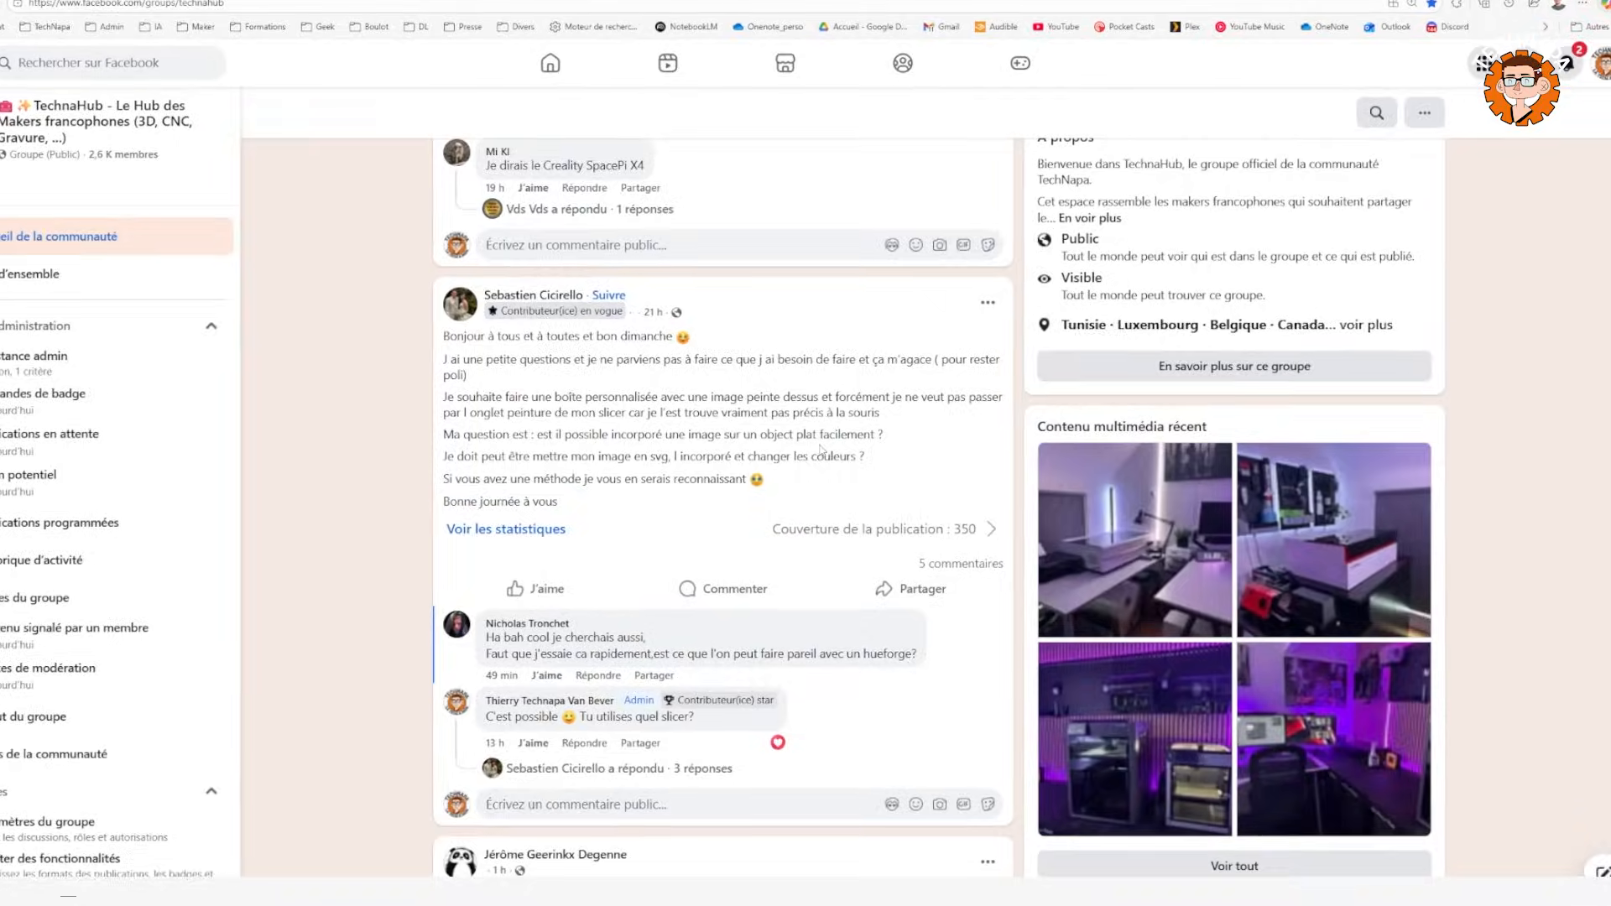
pyautogui.scroll(-1, 821, 450)
pyautogui.scroll(1, 822, 450)
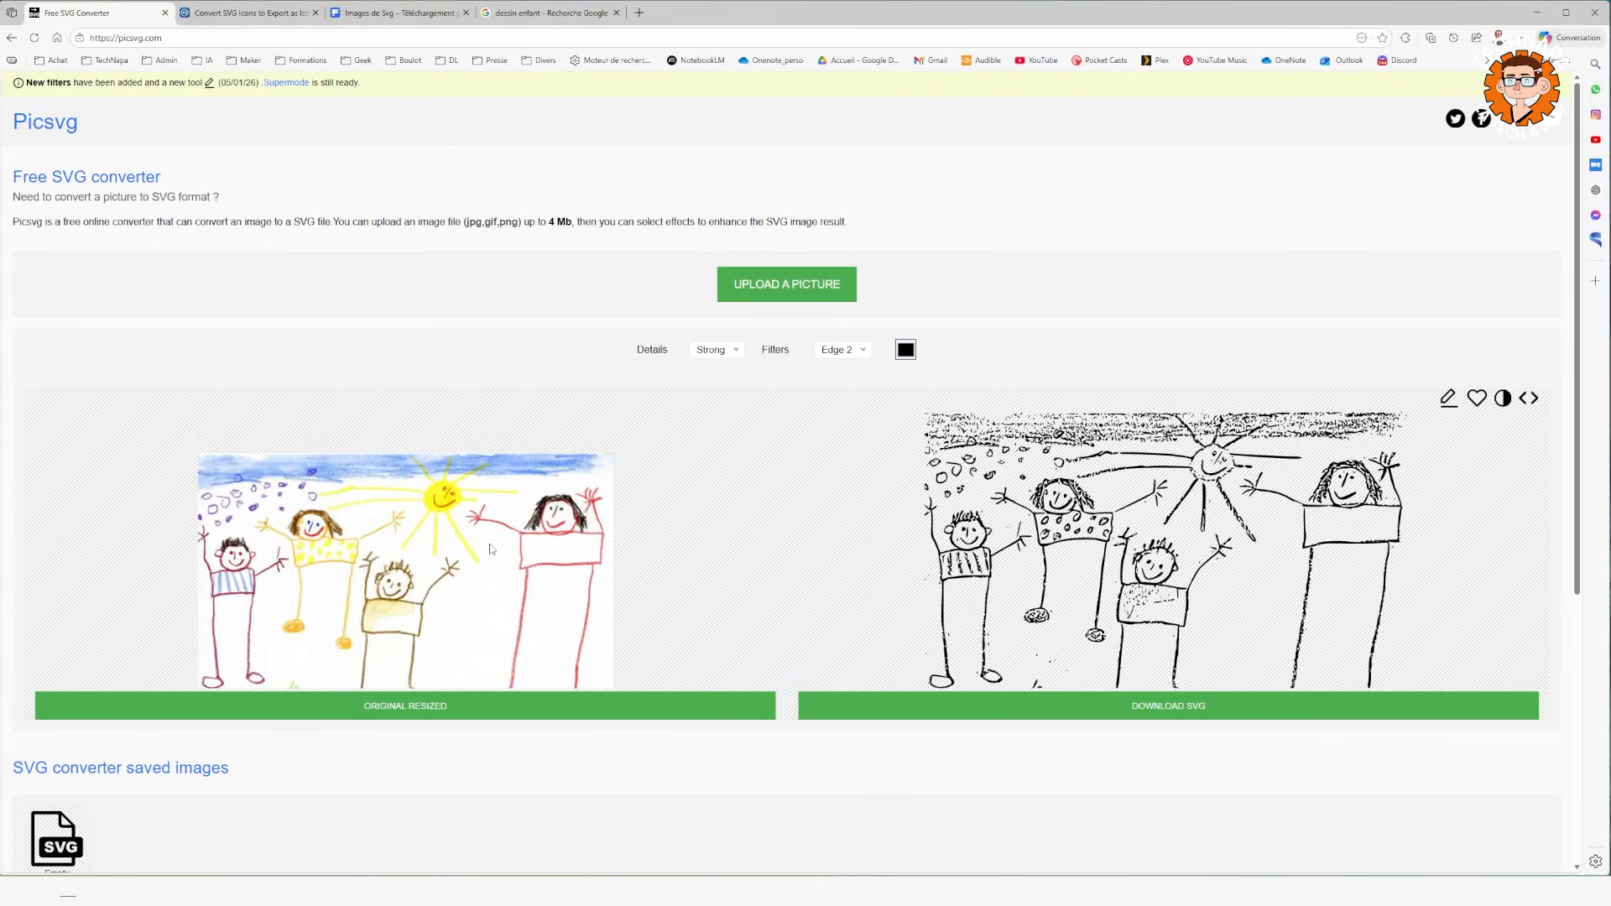
# Download the SVG version of the child's drawing from Picsvg and choose to save MR7E101.svg in a chosen folder.
pyautogui.scroll(-2, 541, 537)
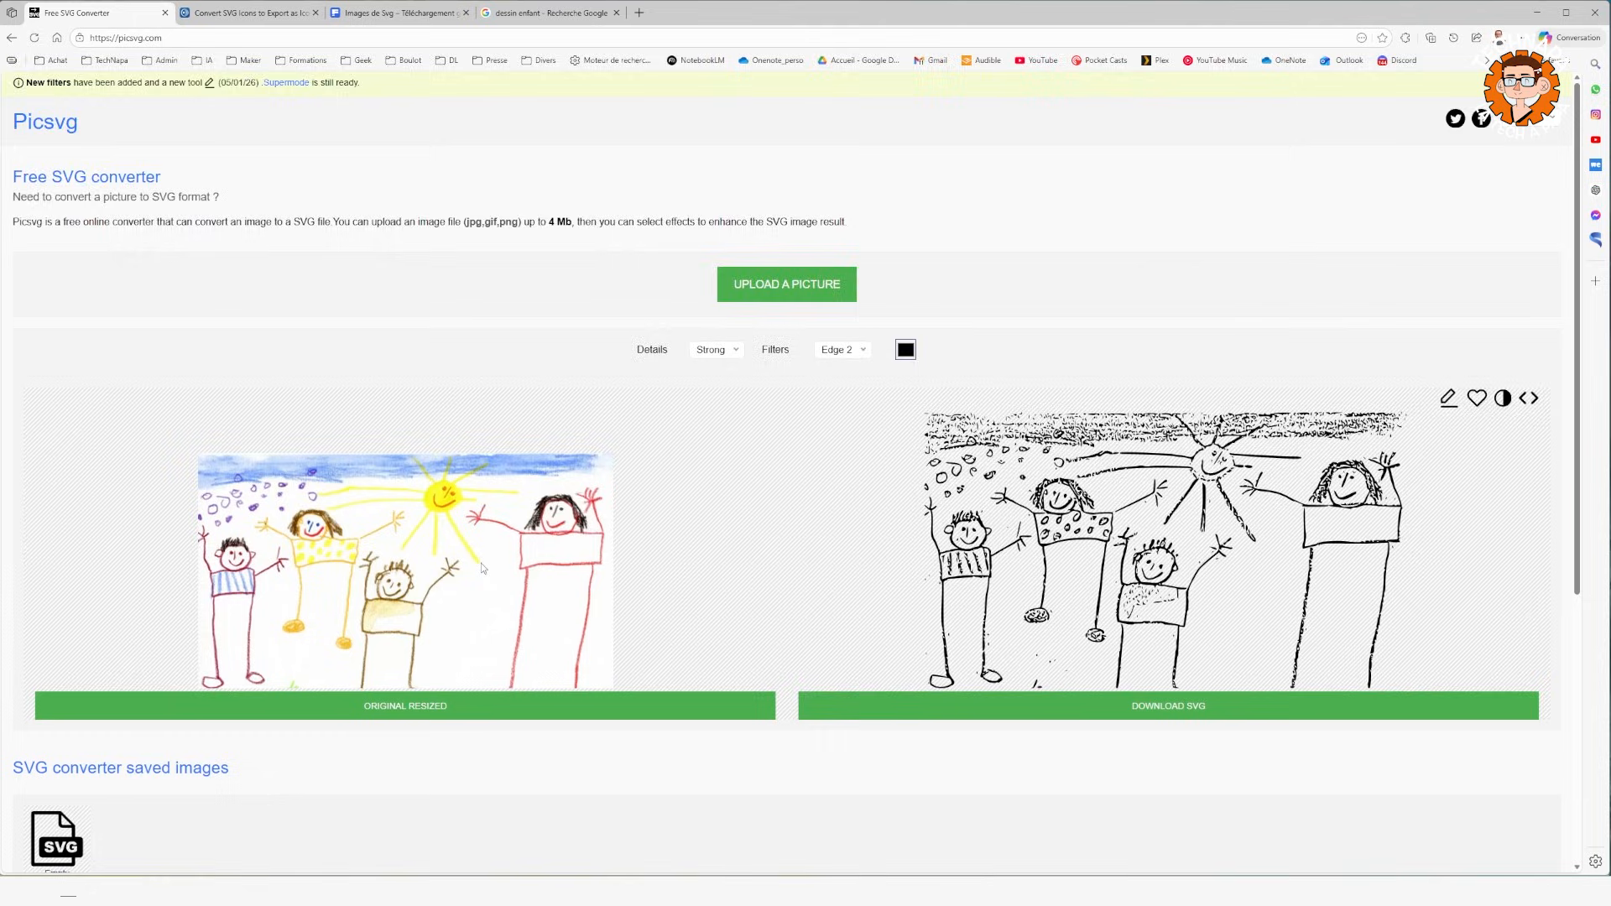
pyautogui.scroll(-2, 482, 568)
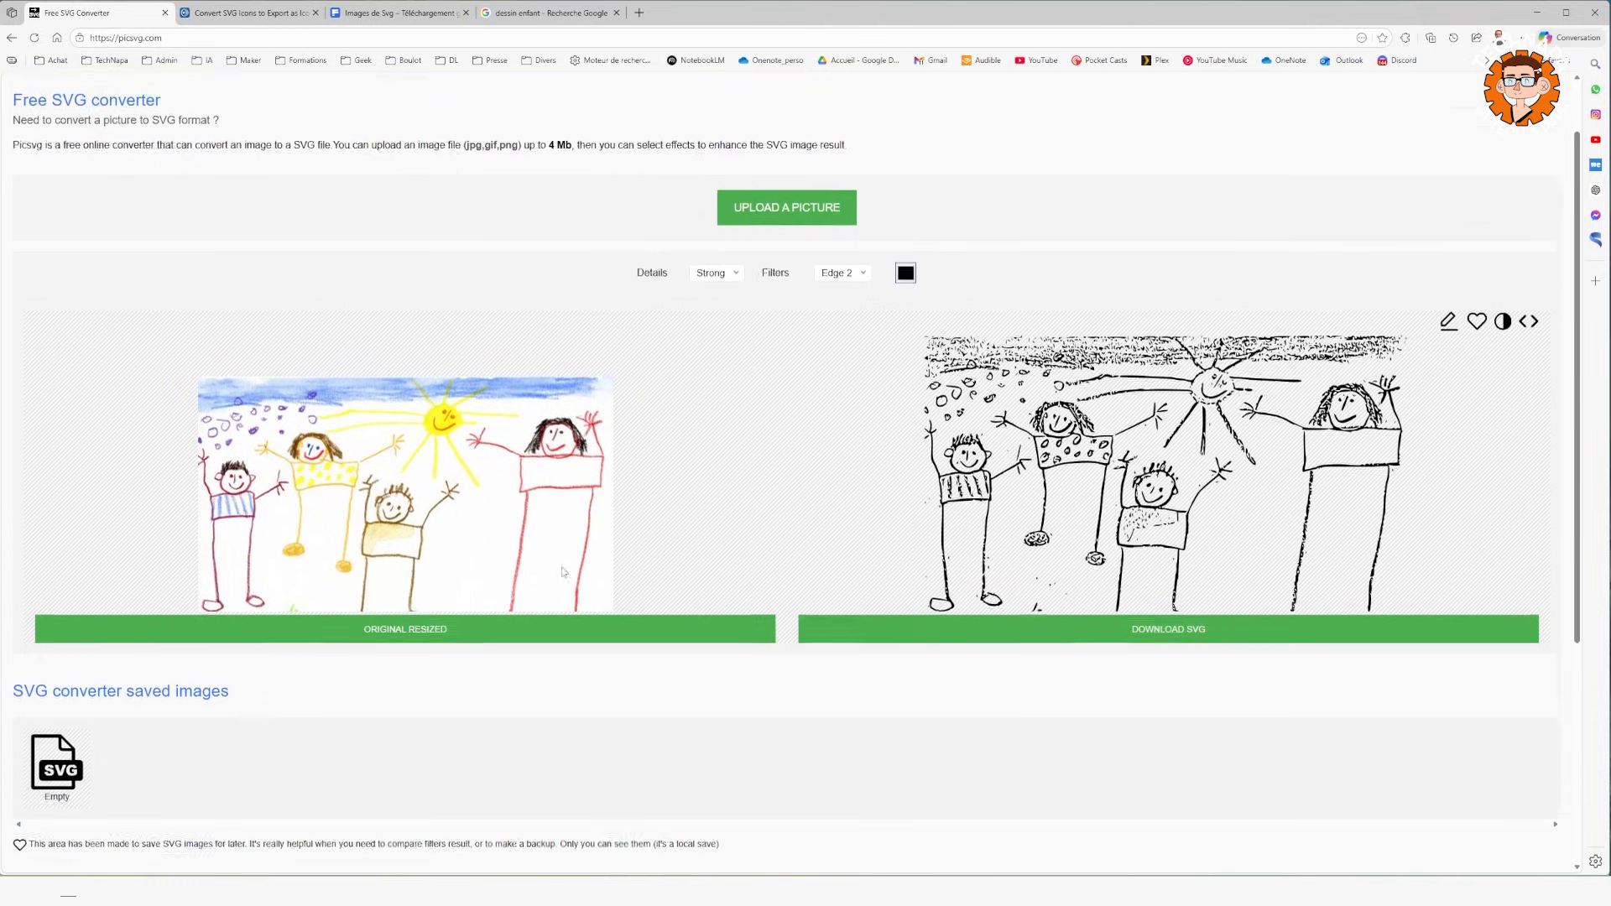
pyautogui.click(1167, 586)
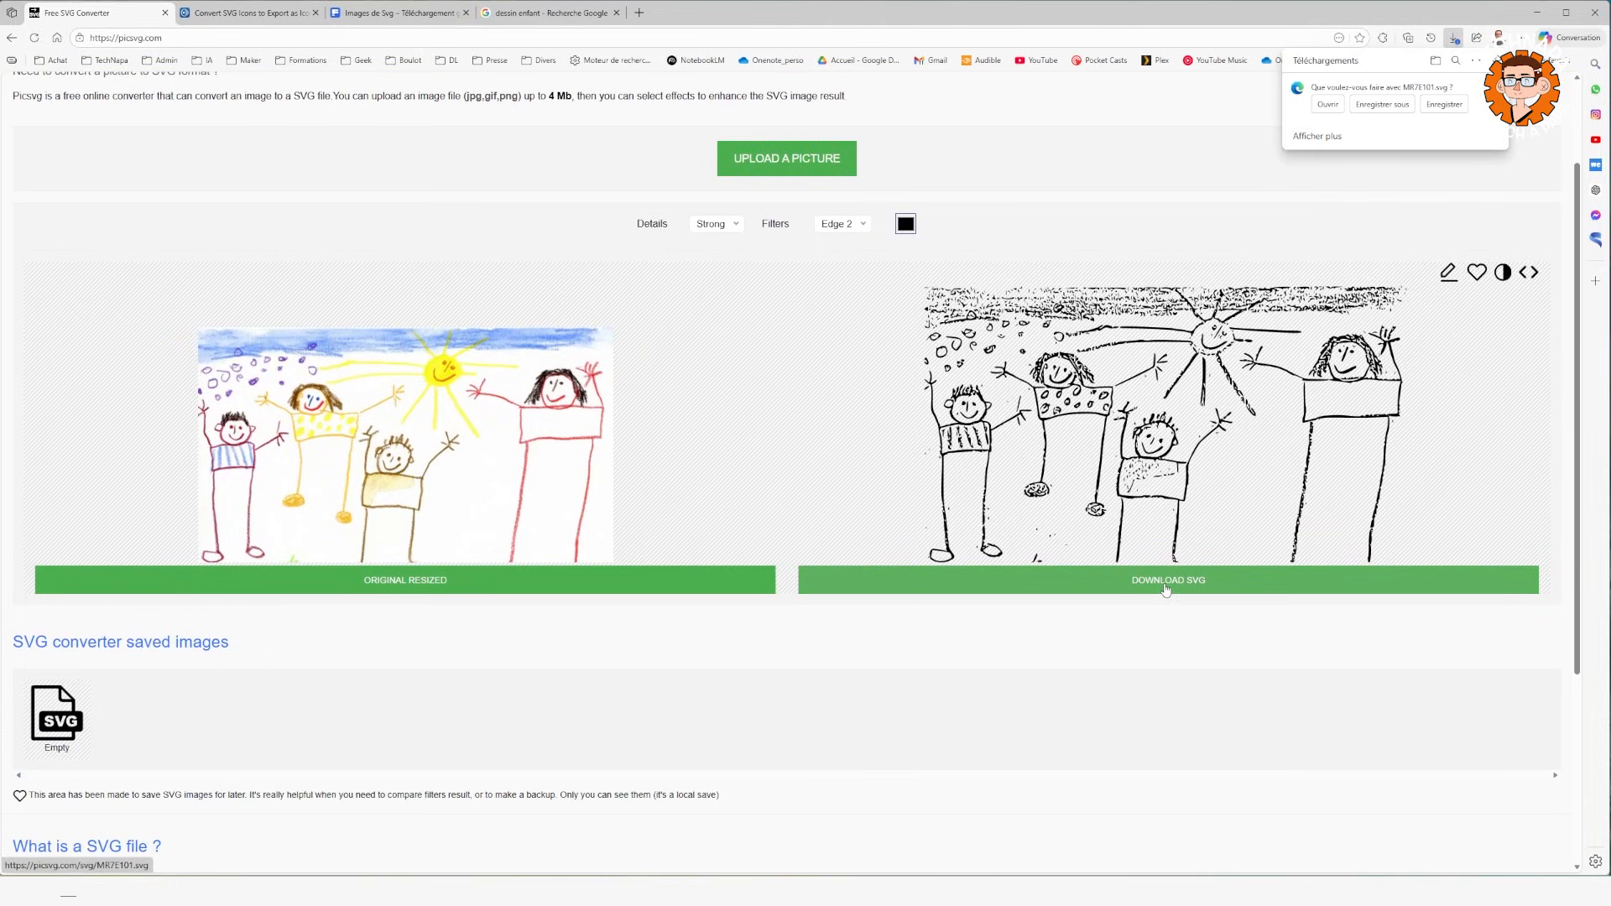
pyautogui.click(1369, 106)
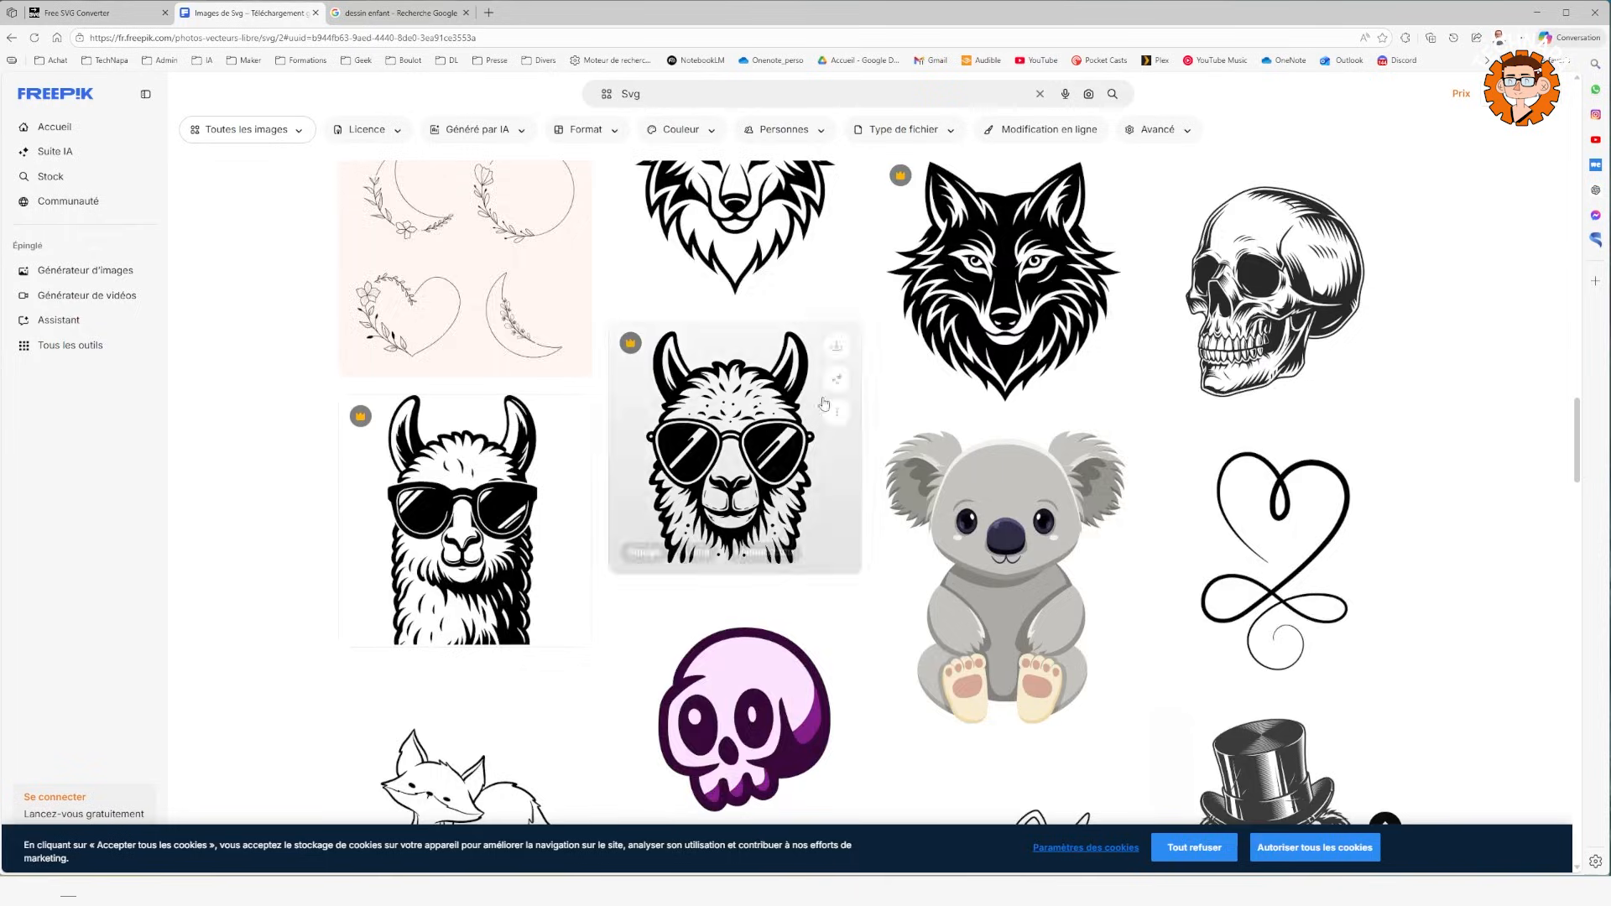
pyautogui.scroll(10, 819, 401)
pyautogui.scroll(8, 820, 401)
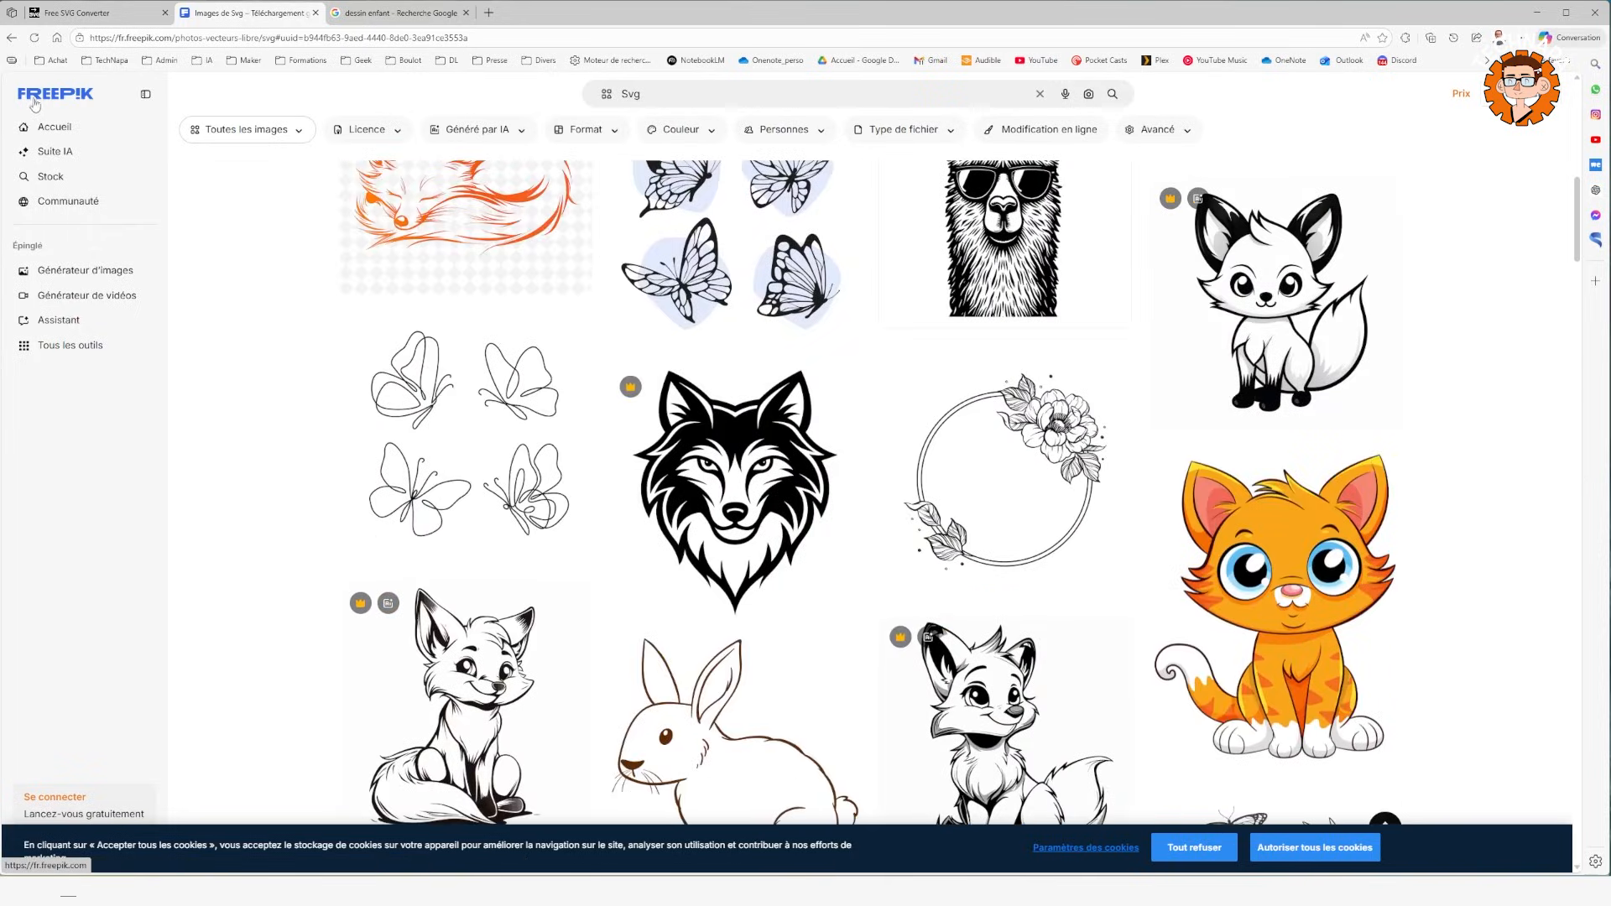
# Restrict the Freepik "Svg" results to free images, browse them and pick the orange deer silhouette.
pyautogui.scroll(6, 1074, 378)
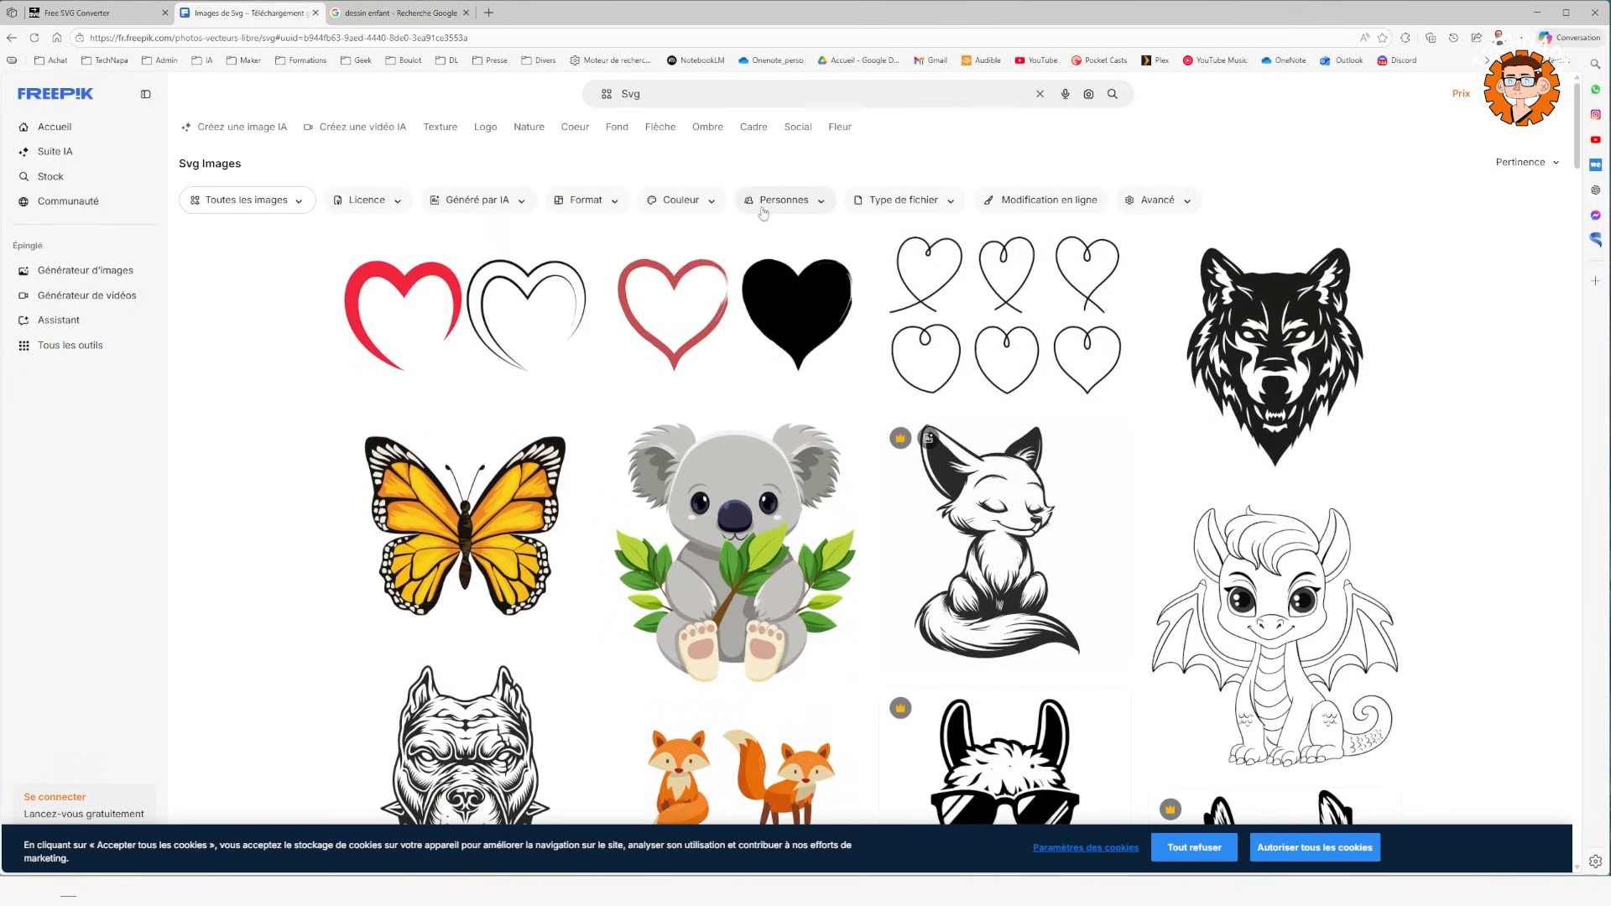
pyautogui.click(367, 206)
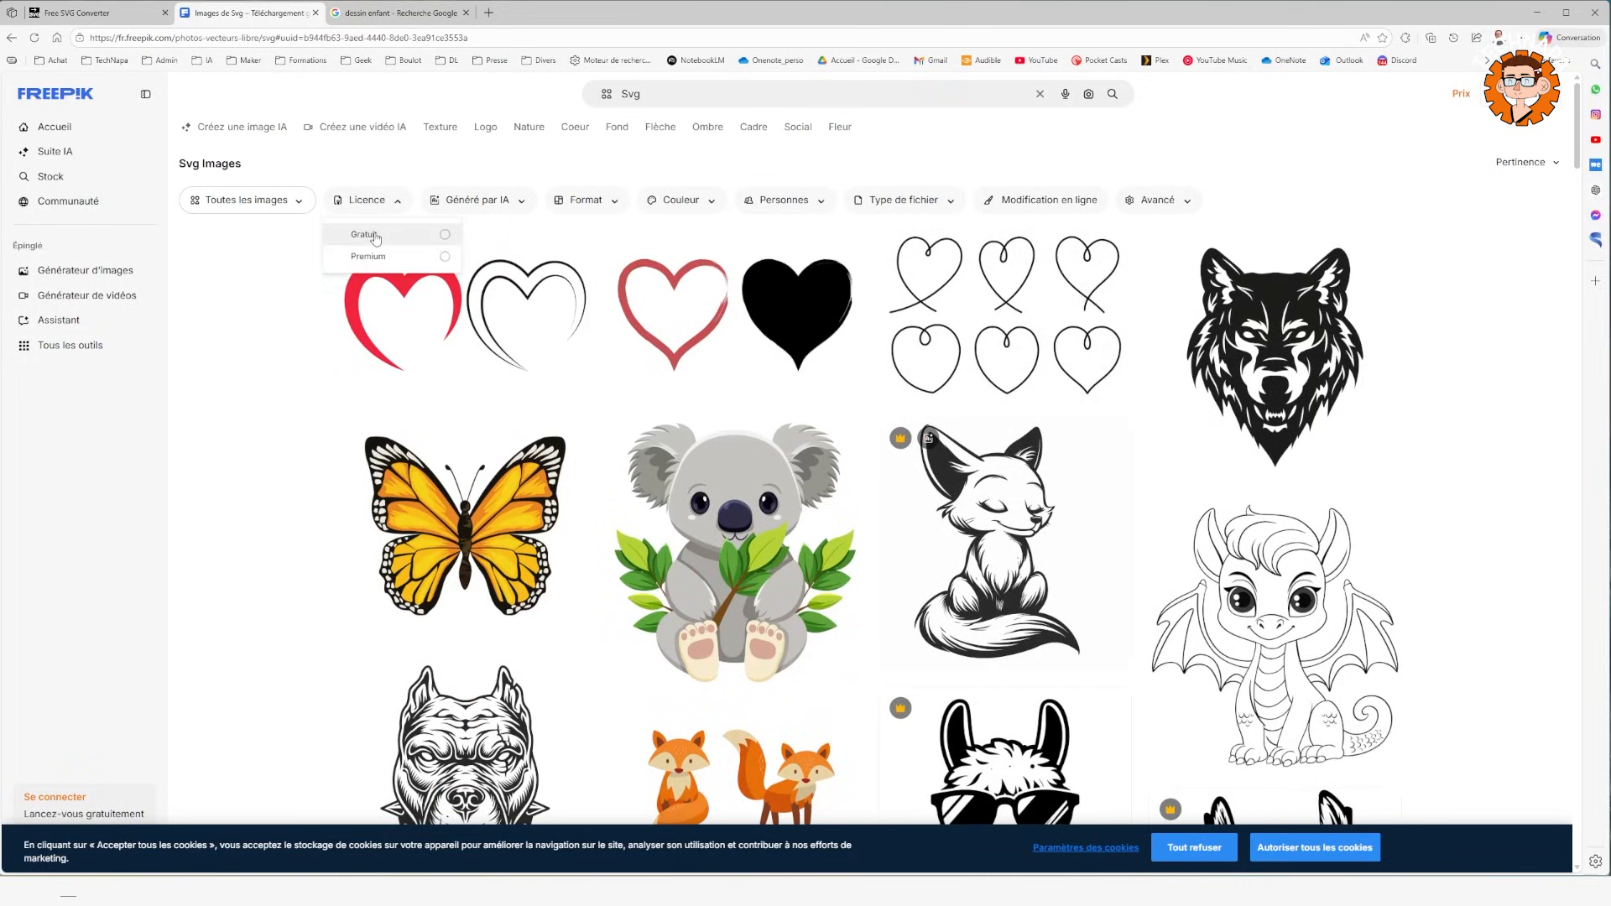
pyautogui.click(402, 240)
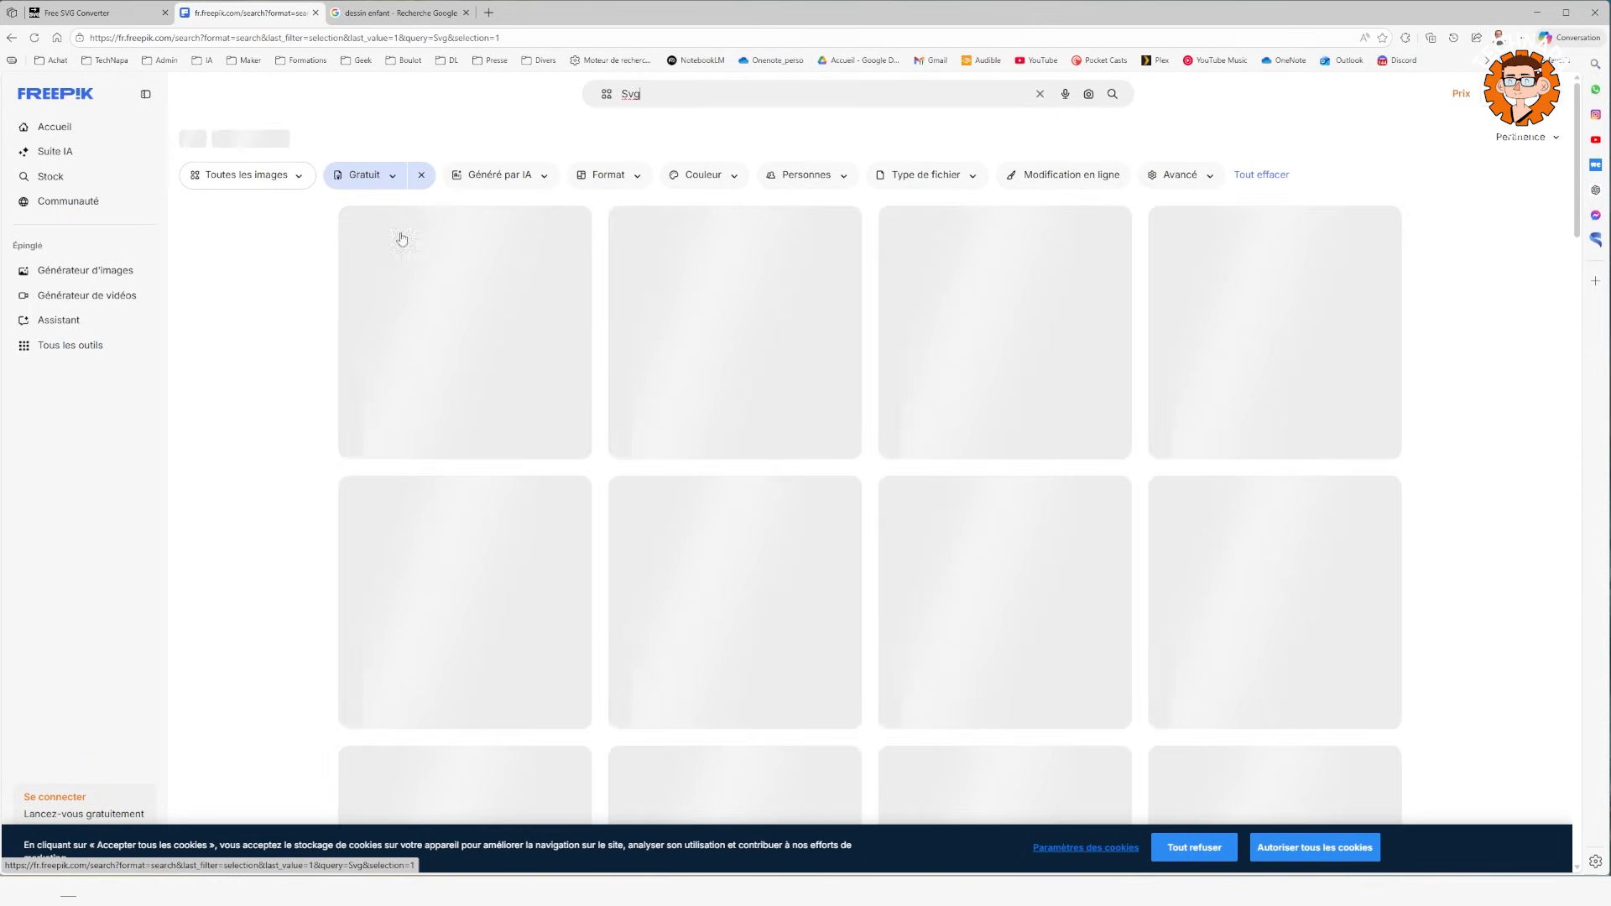
pyautogui.scroll(-7, 1032, 353)
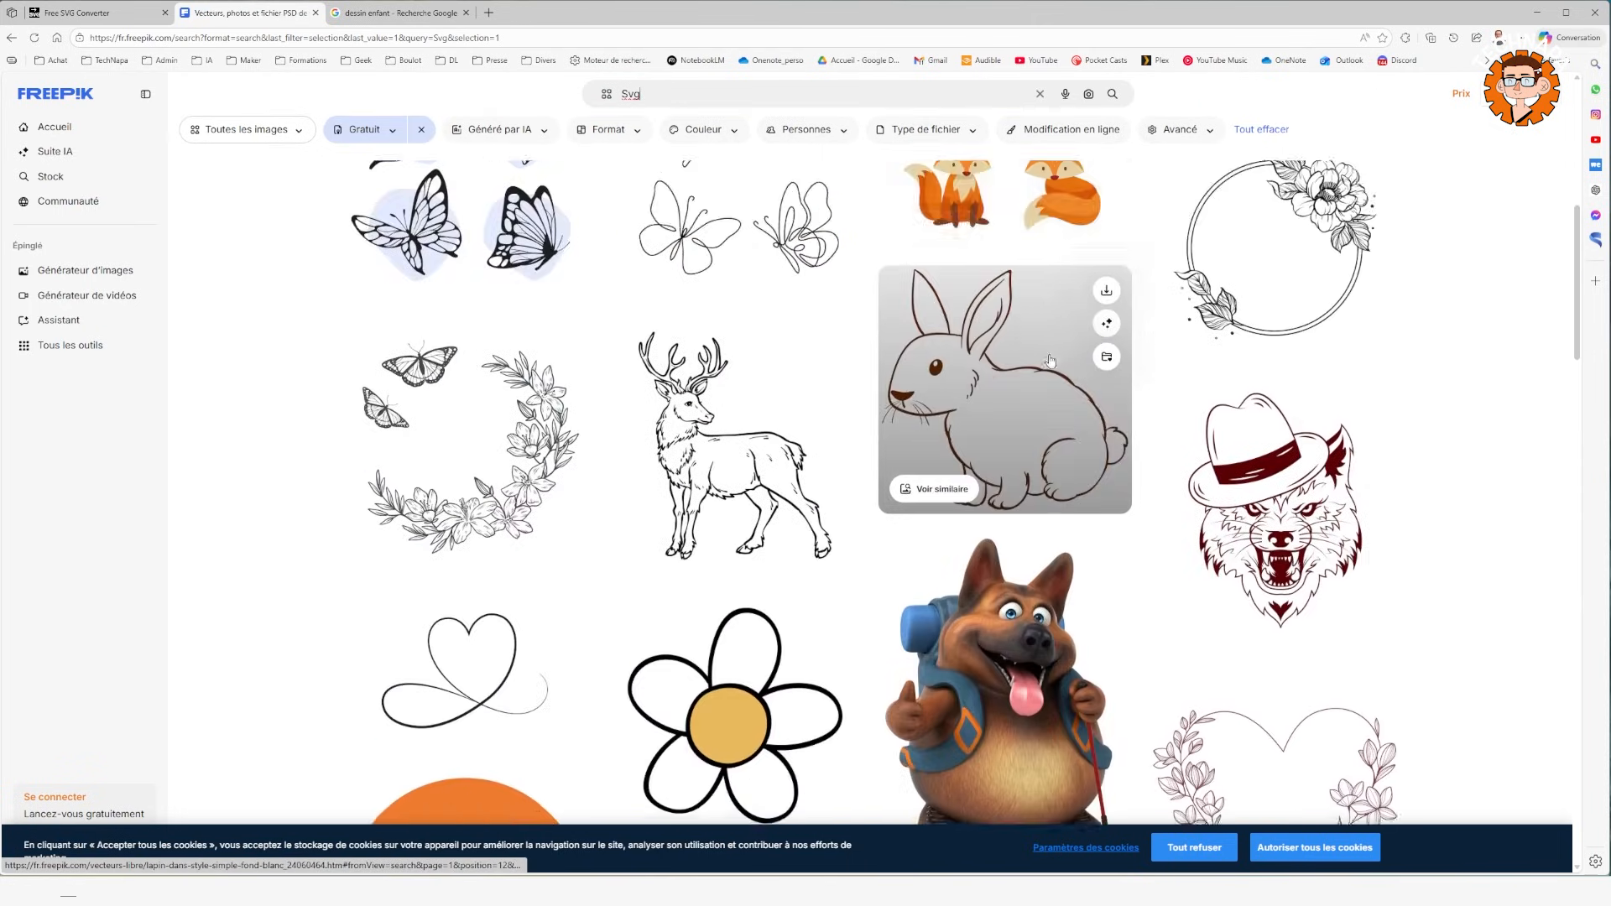
pyautogui.scroll(-5, 1051, 360)
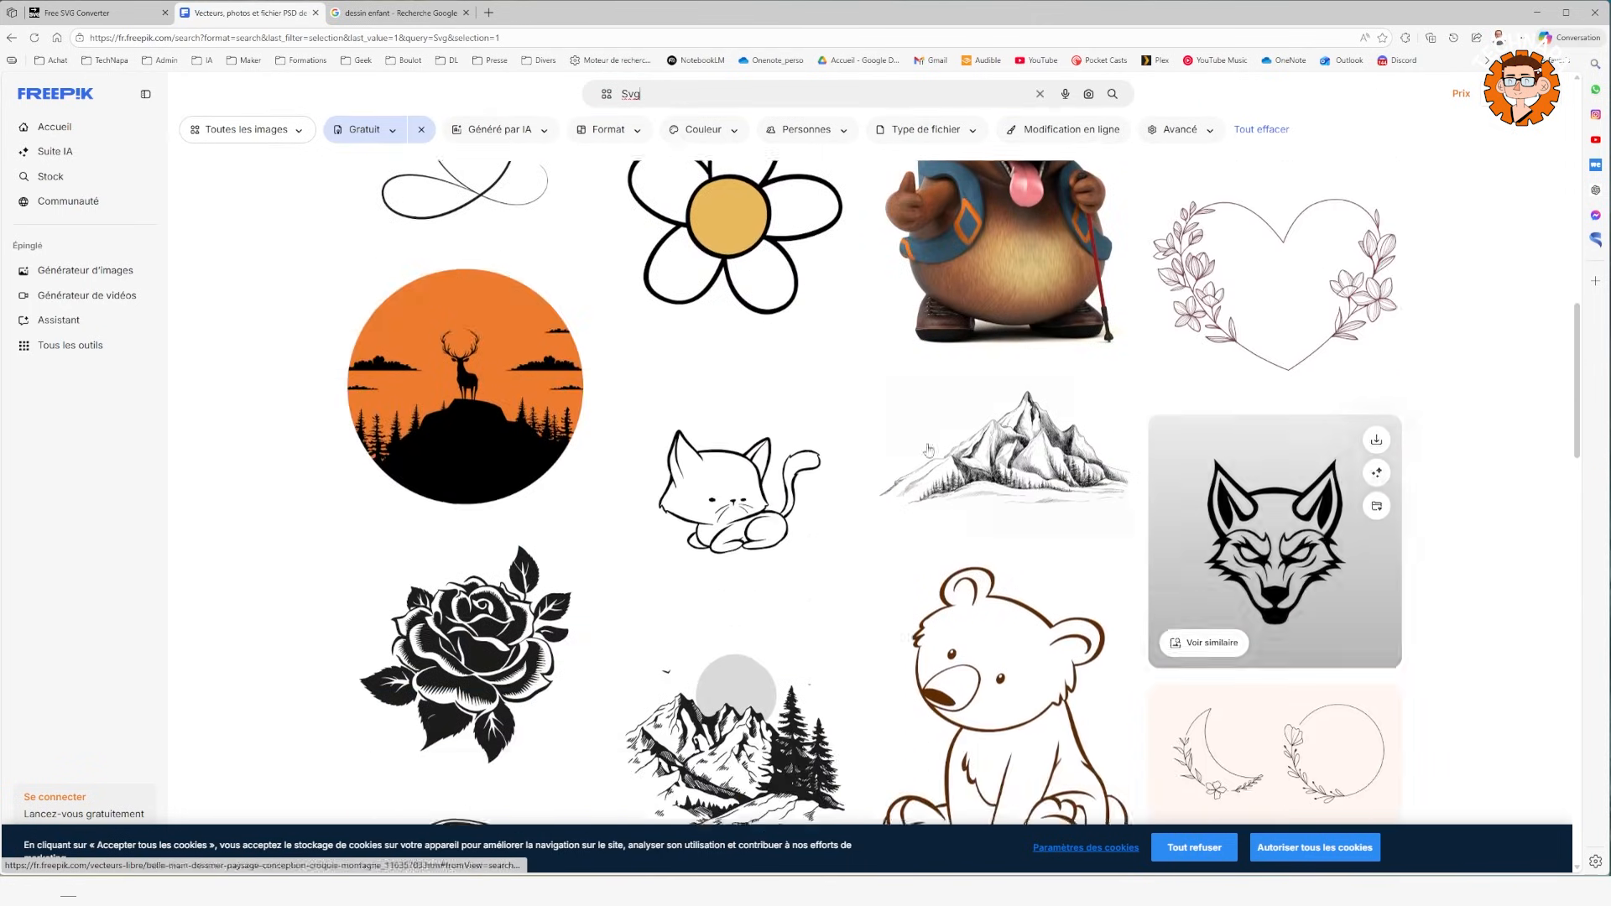
pyautogui.scroll(1, 928, 451)
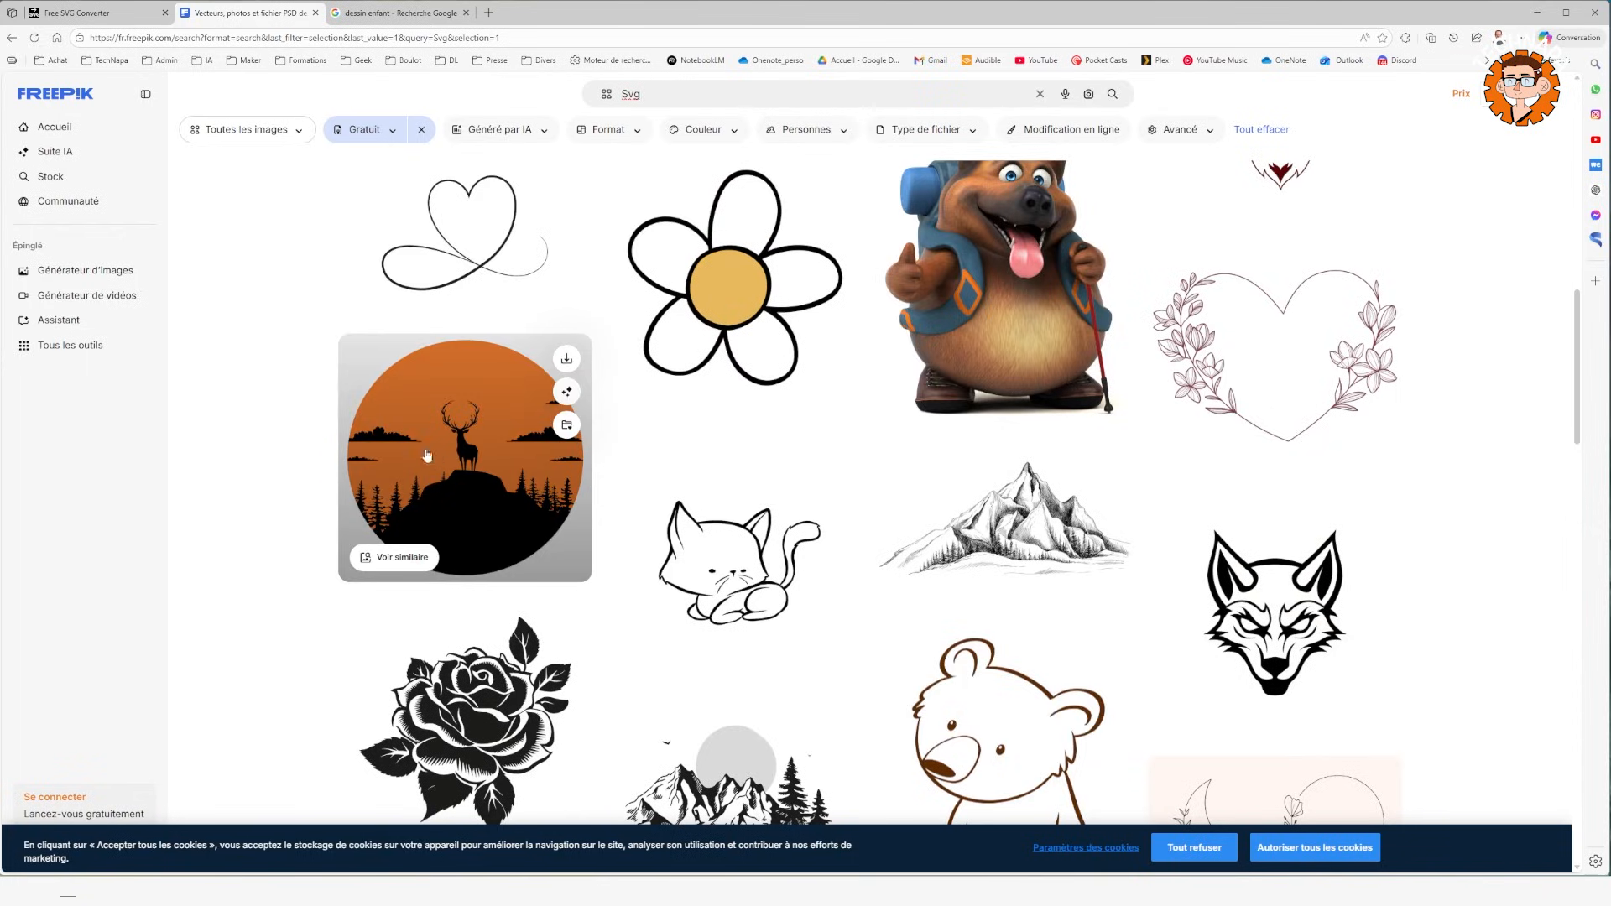
pyautogui.click(476, 495)
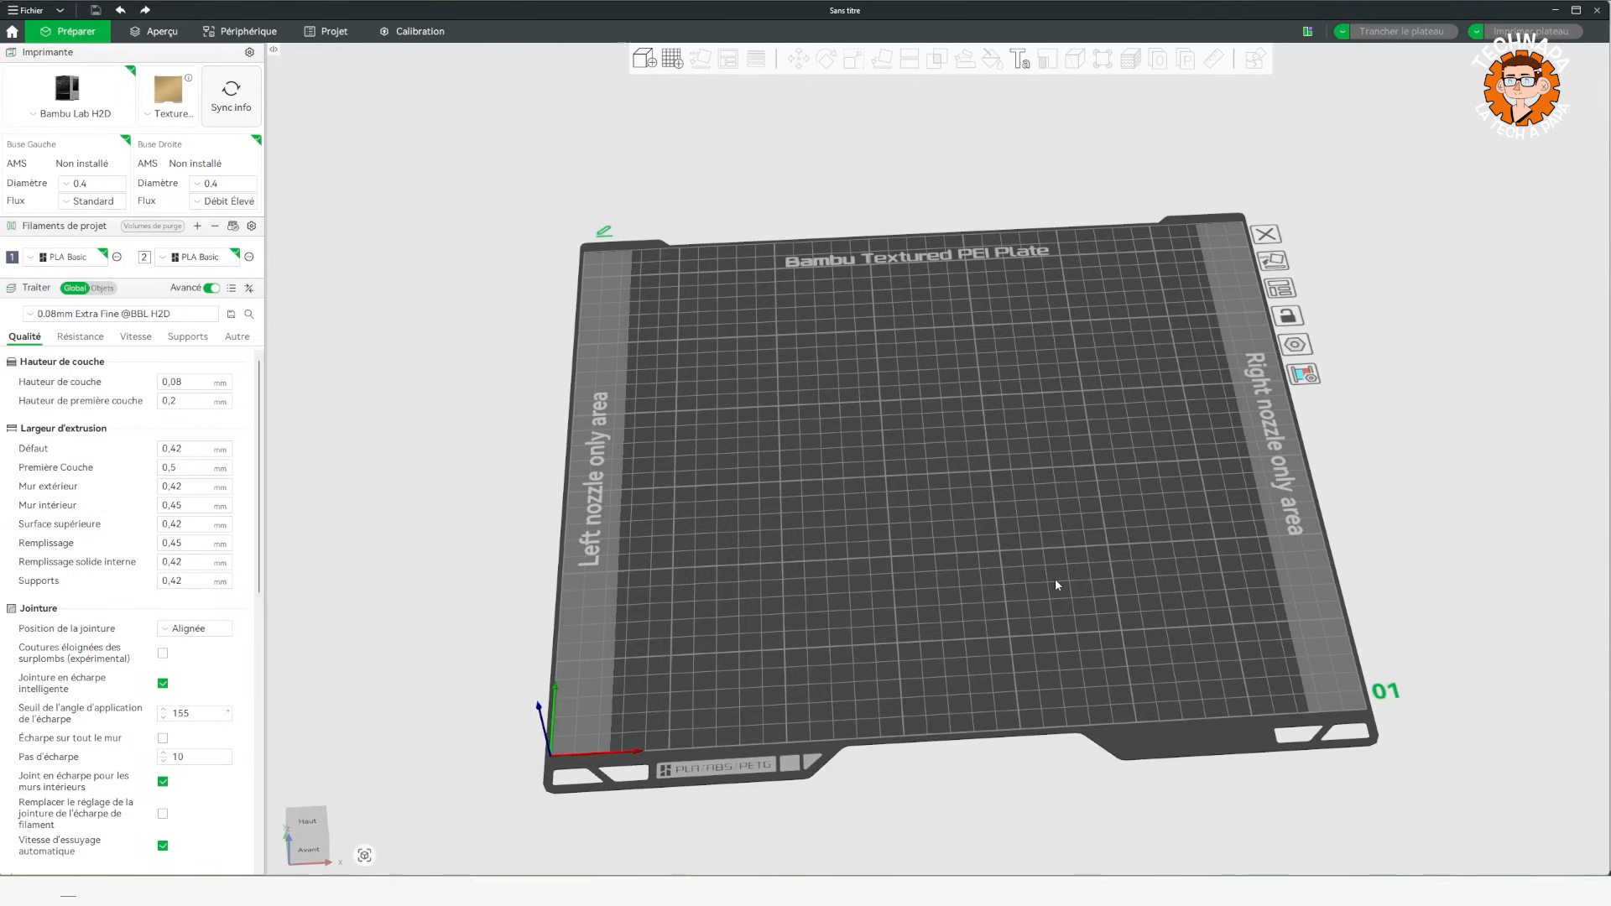
# Switch to Bambu Studio and add a cube primitive to the empty build plate.
pyautogui.moveTo(851, 570); pyautogui.dragTo(891, 413)
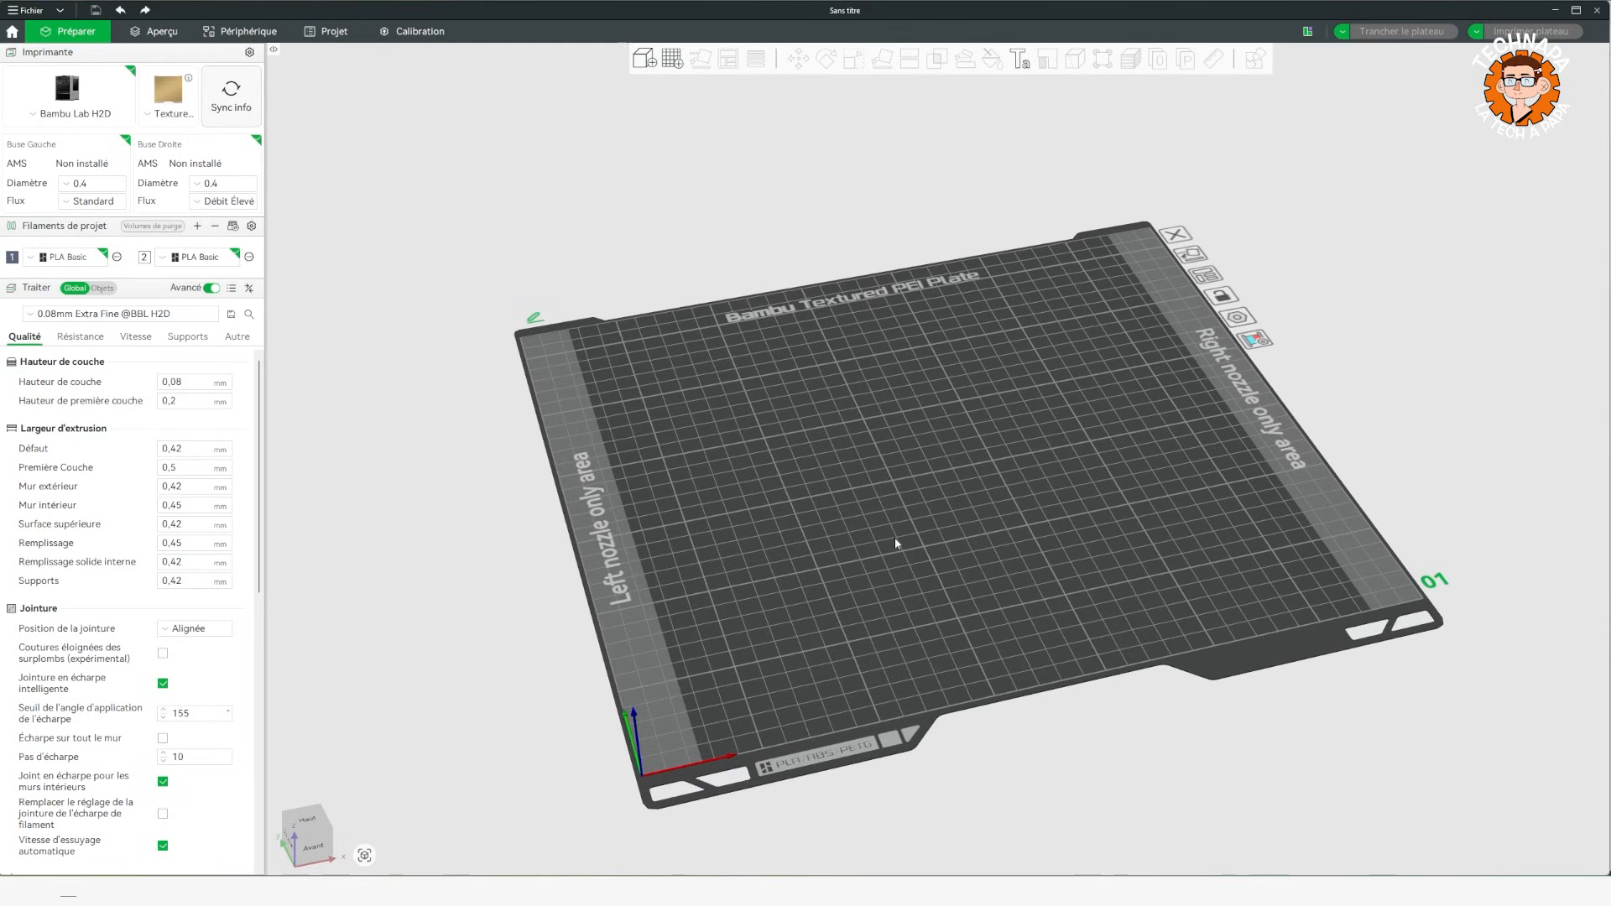
pyautogui.rightClick(856, 425)
pyautogui.moveTo(941, 525)
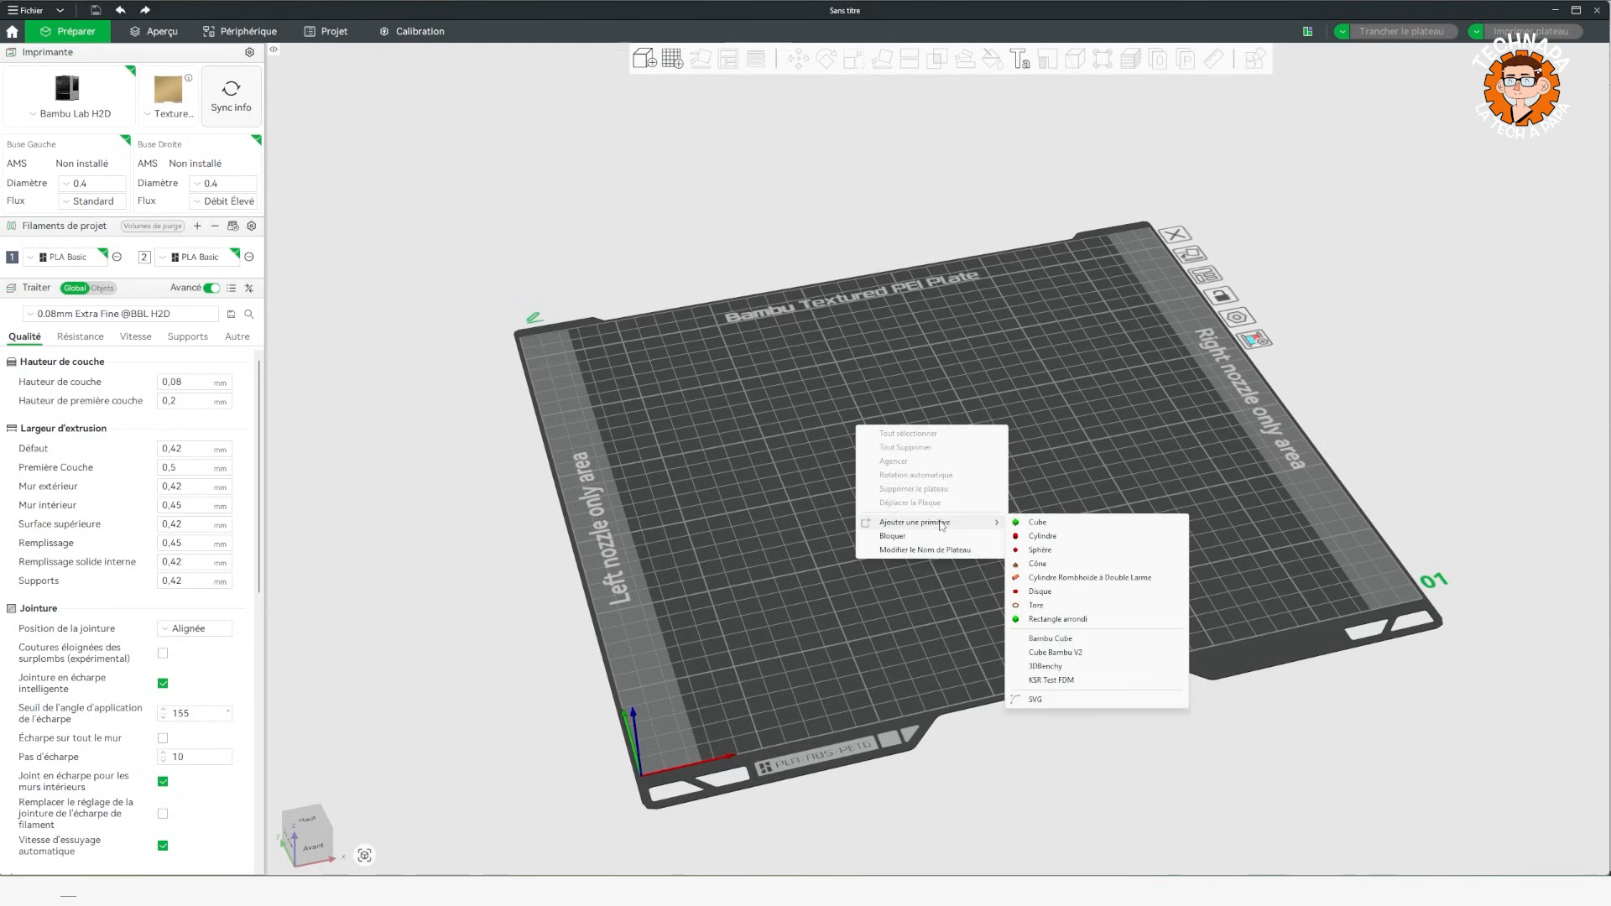
pyautogui.click(1041, 524)
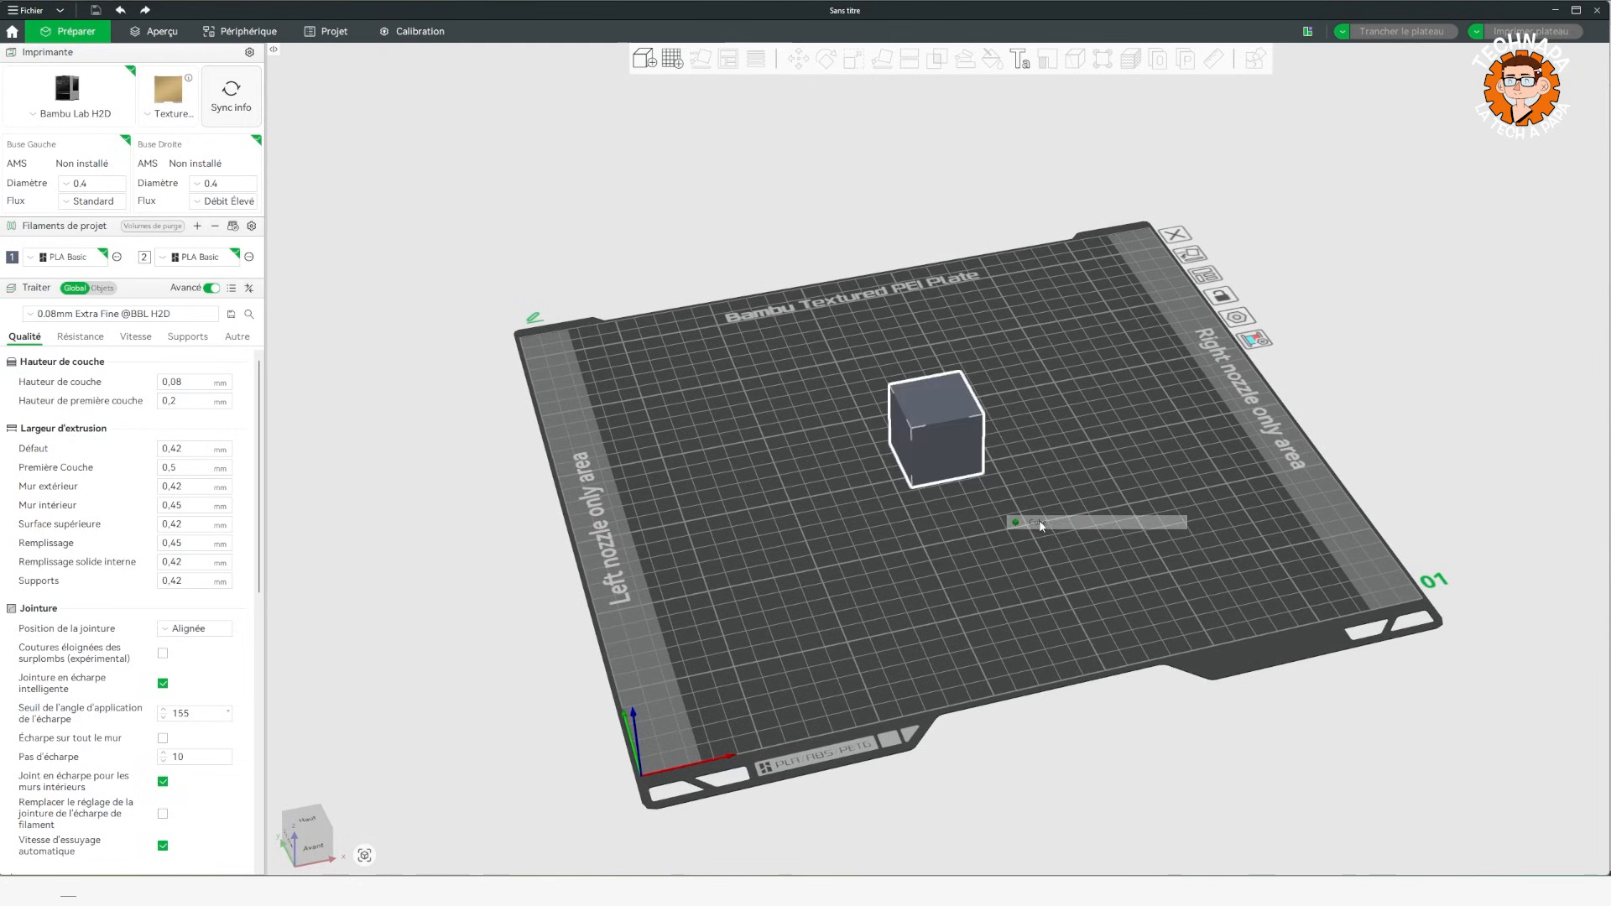
# Scale the cube into a thin rectangular plate of about 254 x 214 x 2.1 mm.
pyautogui.click(856, 60)
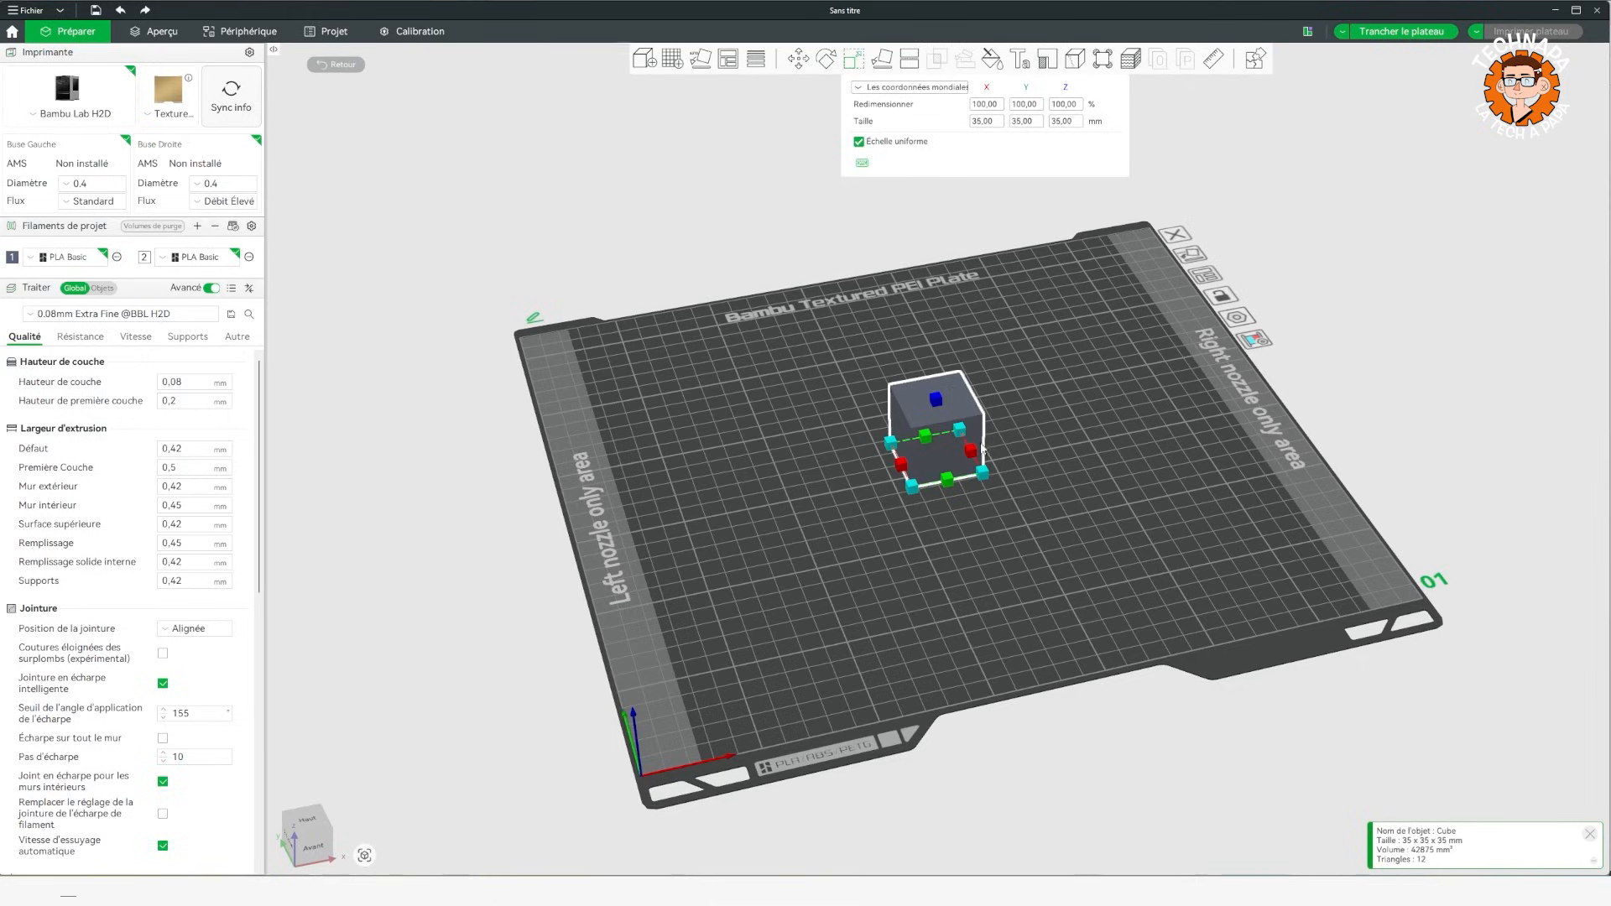
pyautogui.moveTo(984, 451); pyautogui.dragTo(1059, 681)
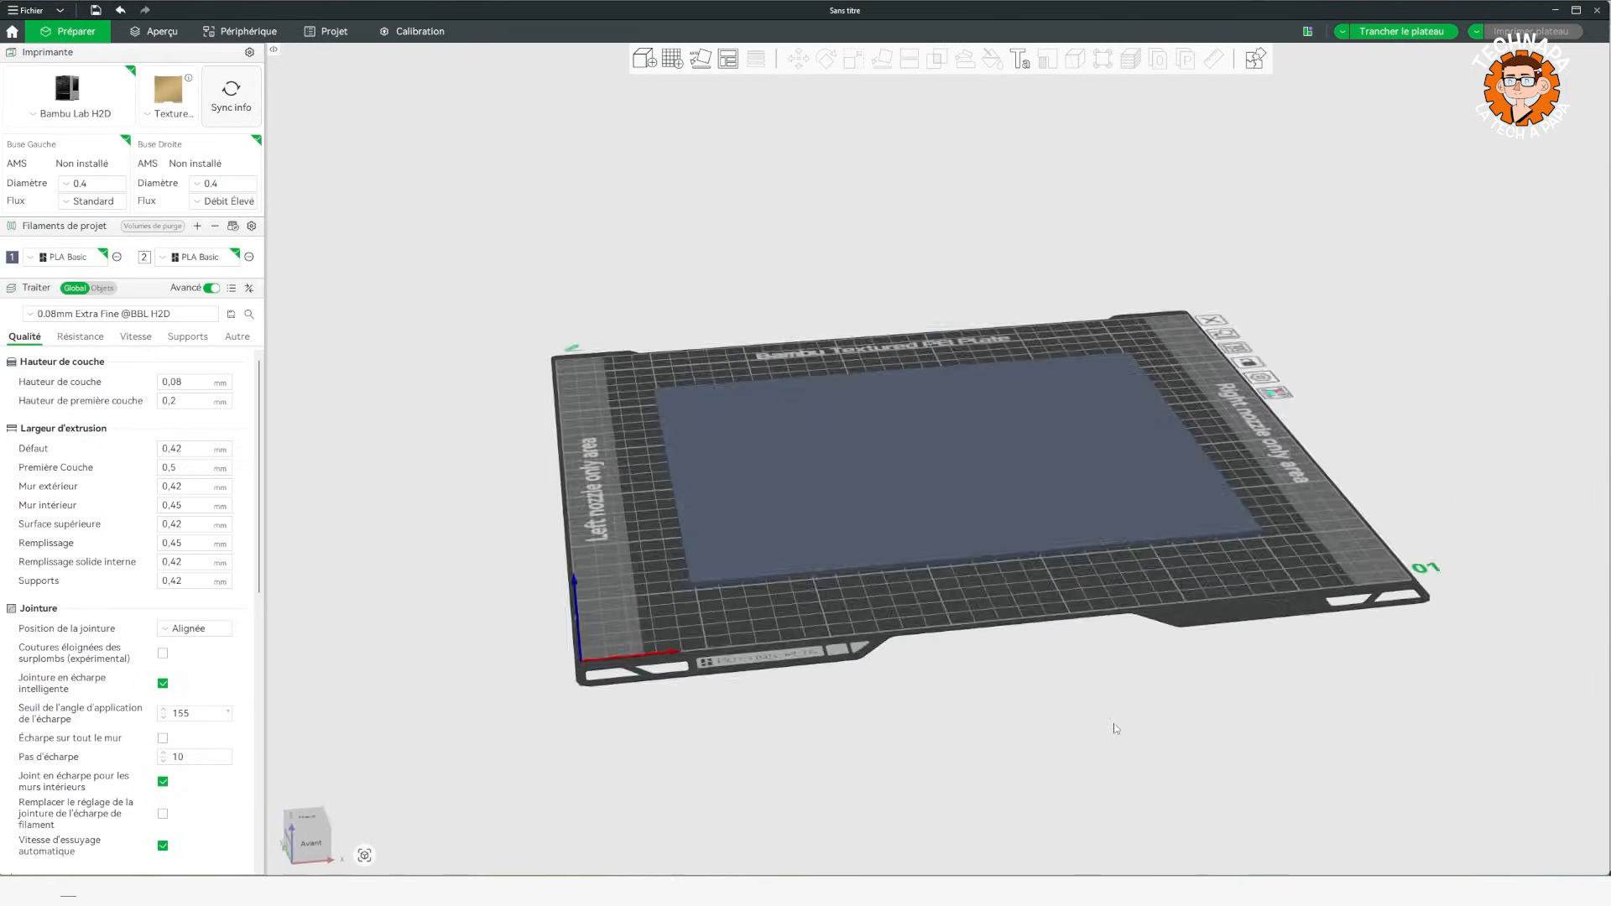
pyautogui.scroll(5, 1110, 742)
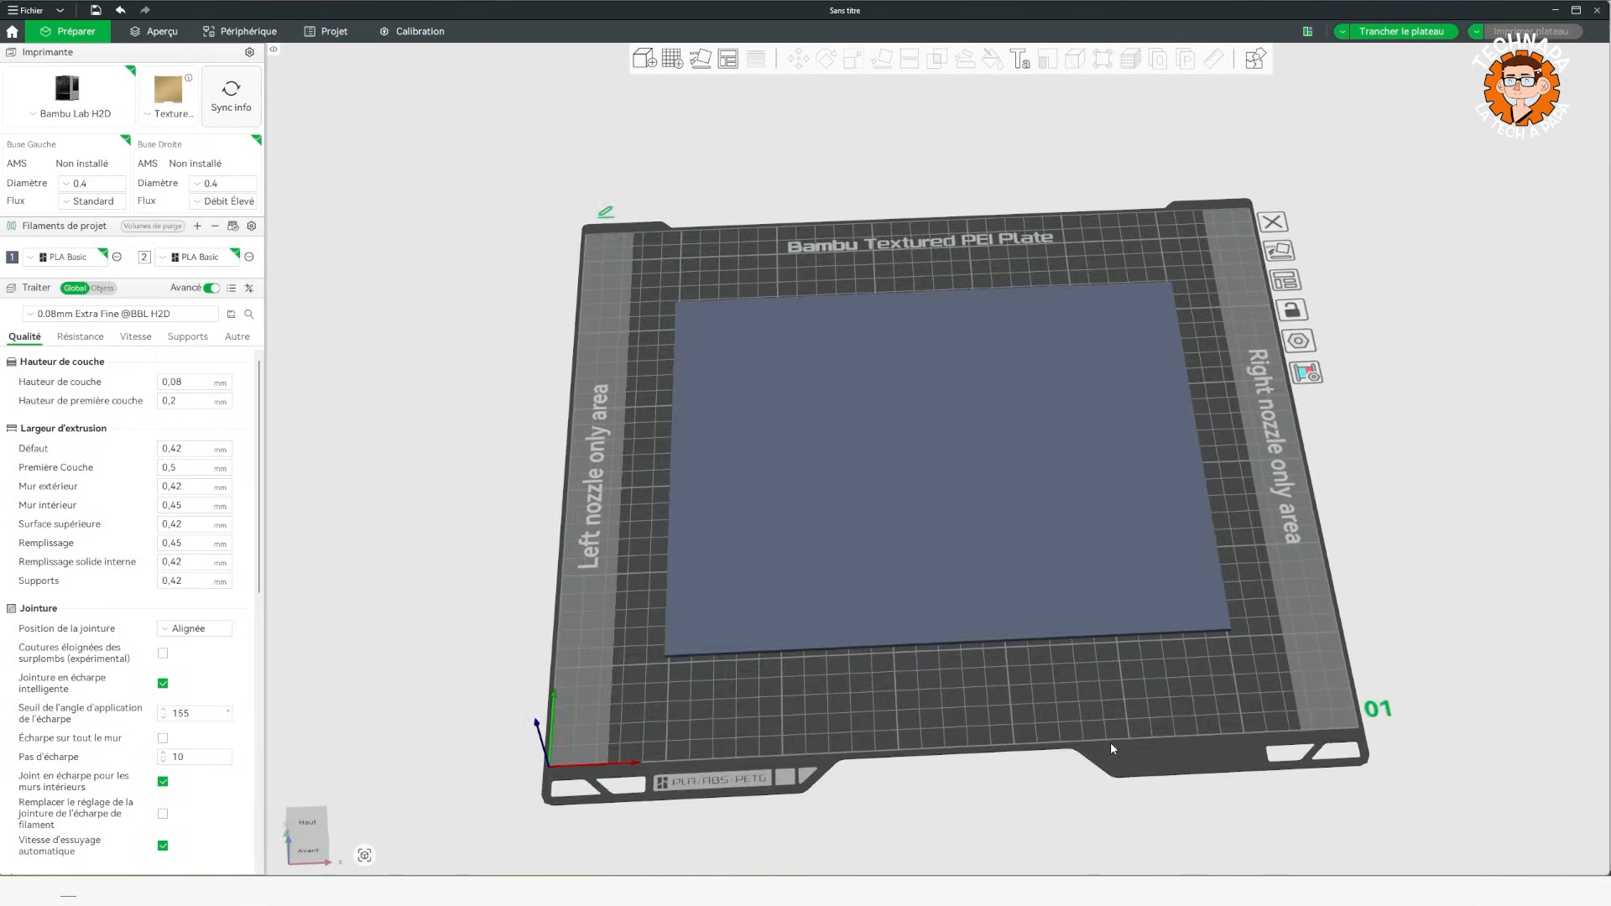
pyautogui.moveTo(1110, 742); pyautogui.dragTo(1129, 740)
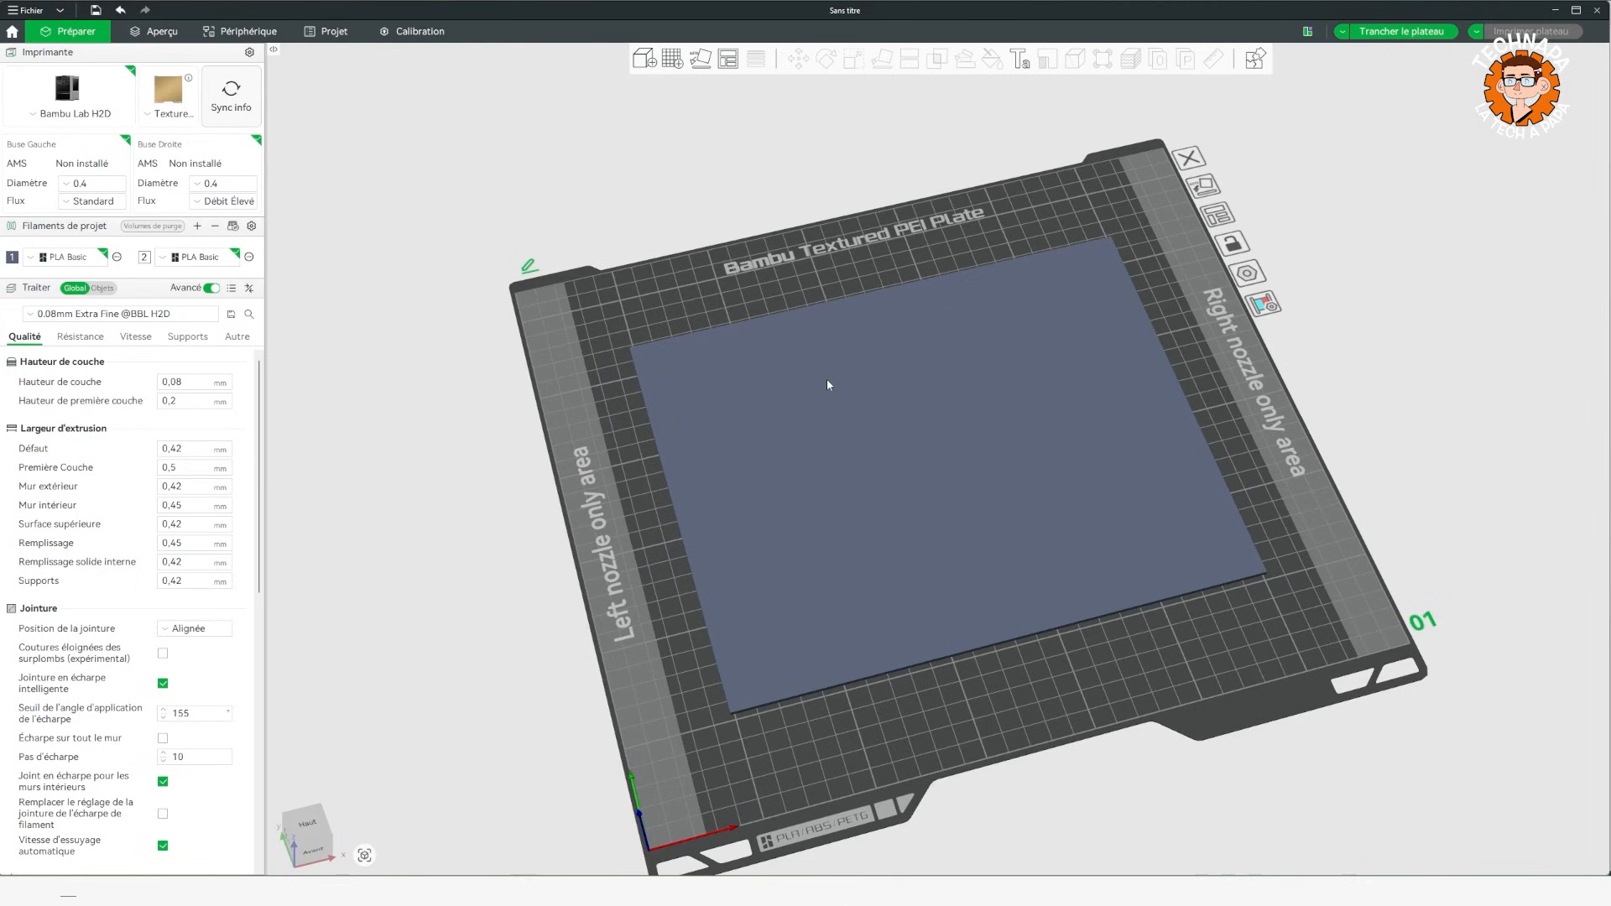
# Add the SVG file HQzpj01 from the Téléchargements folder as a part of the thin plate.
pyautogui.rightClick(887, 394)
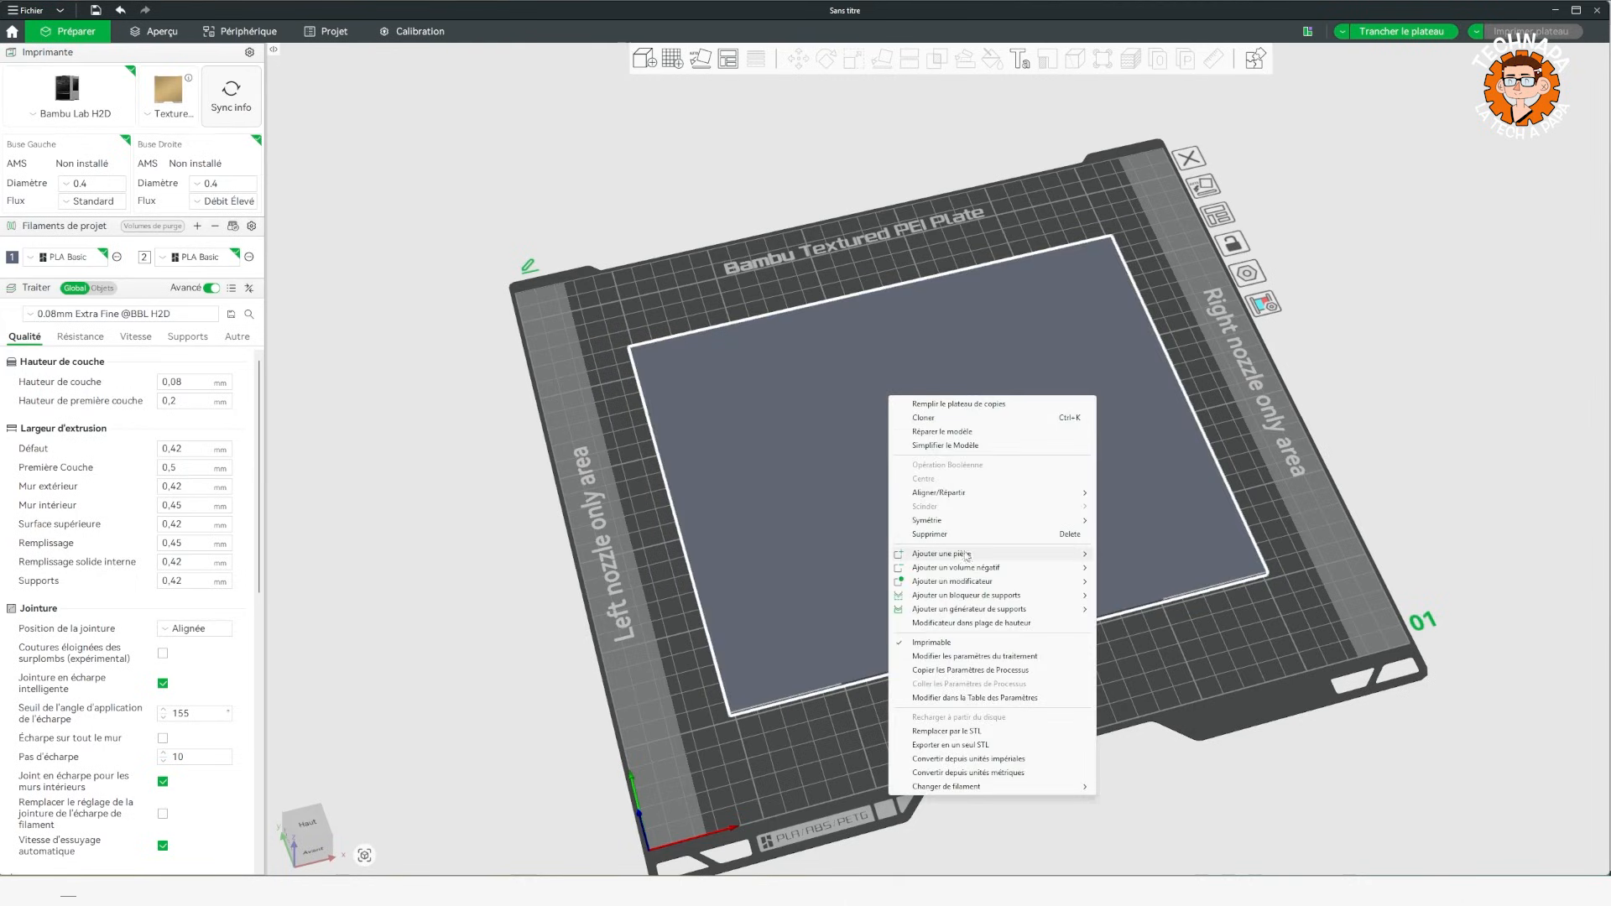
pyautogui.moveTo(965, 559)
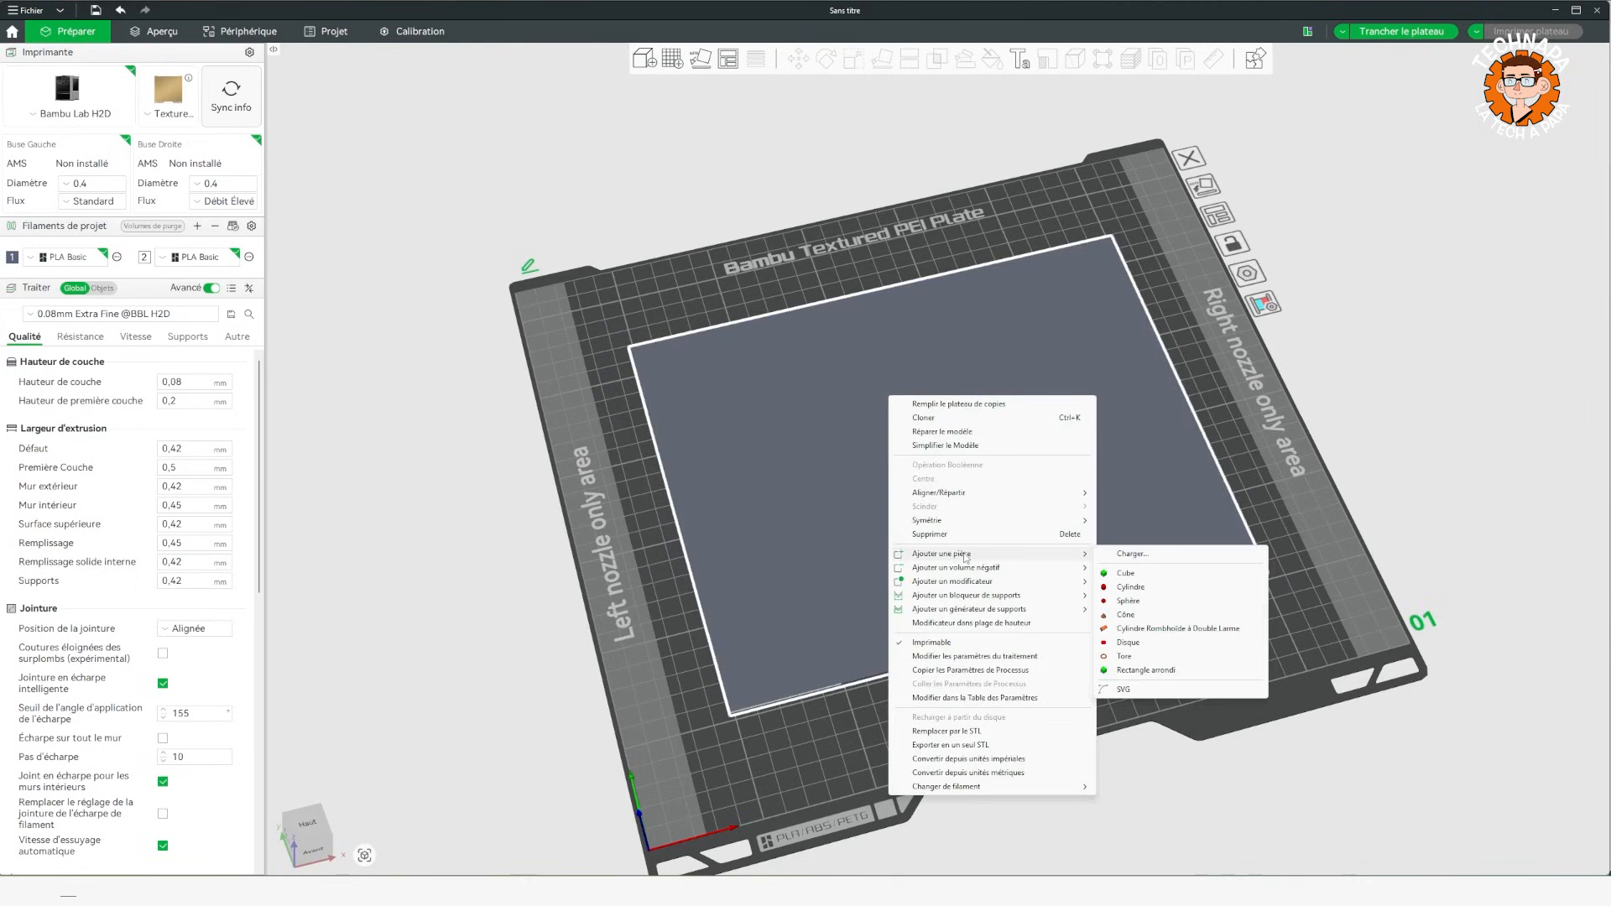
pyautogui.click(1124, 690)
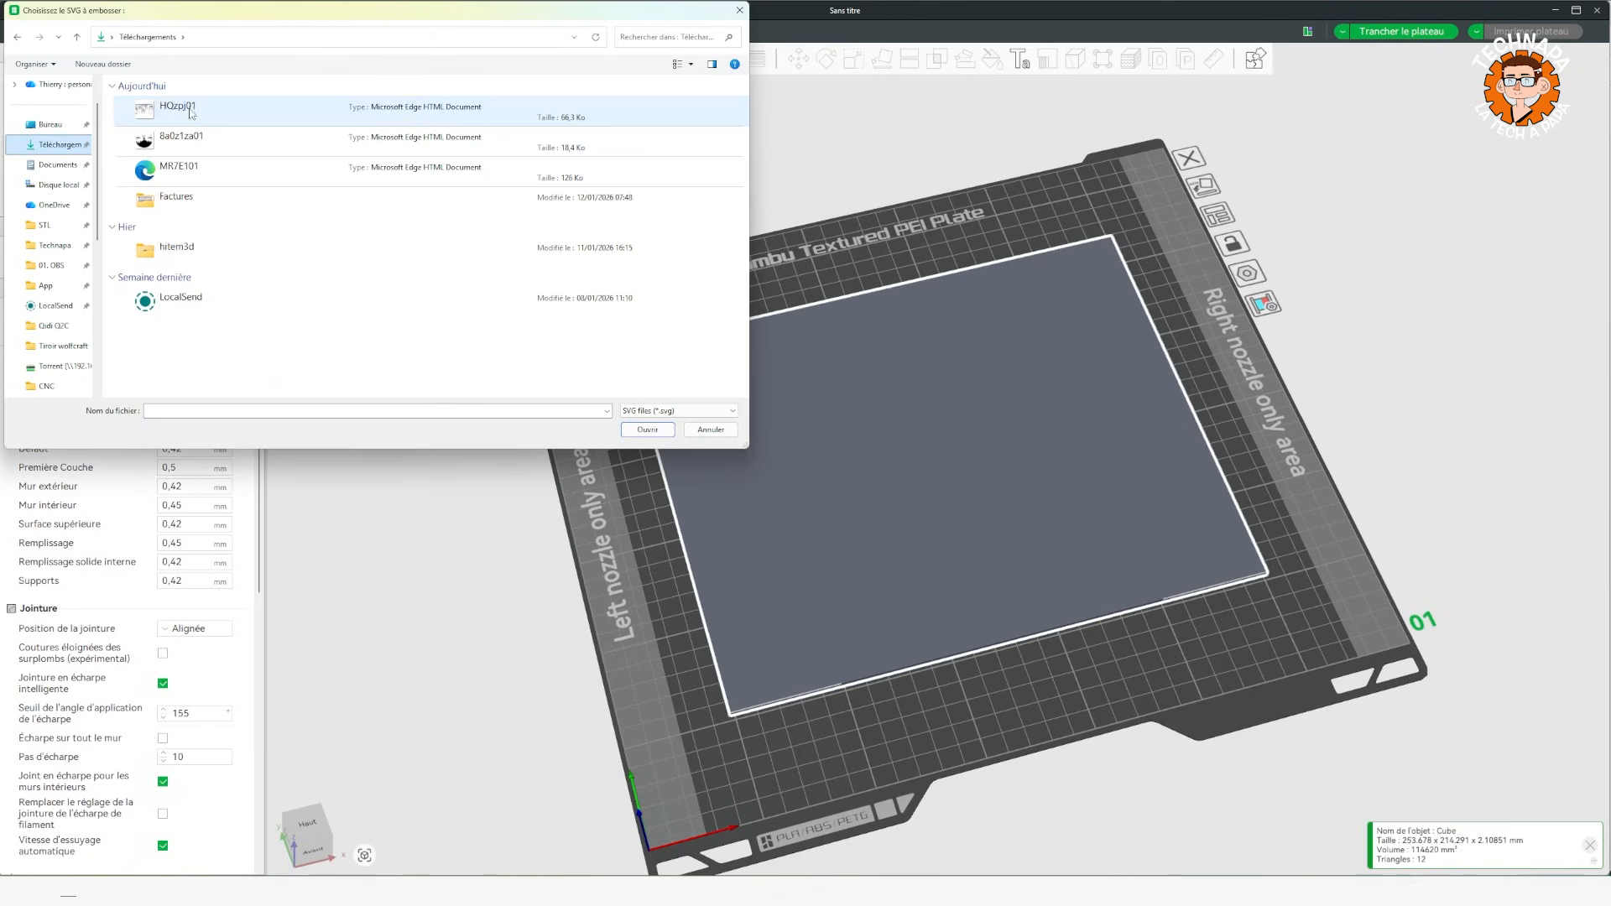
pyautogui.doubleClick(191, 110)
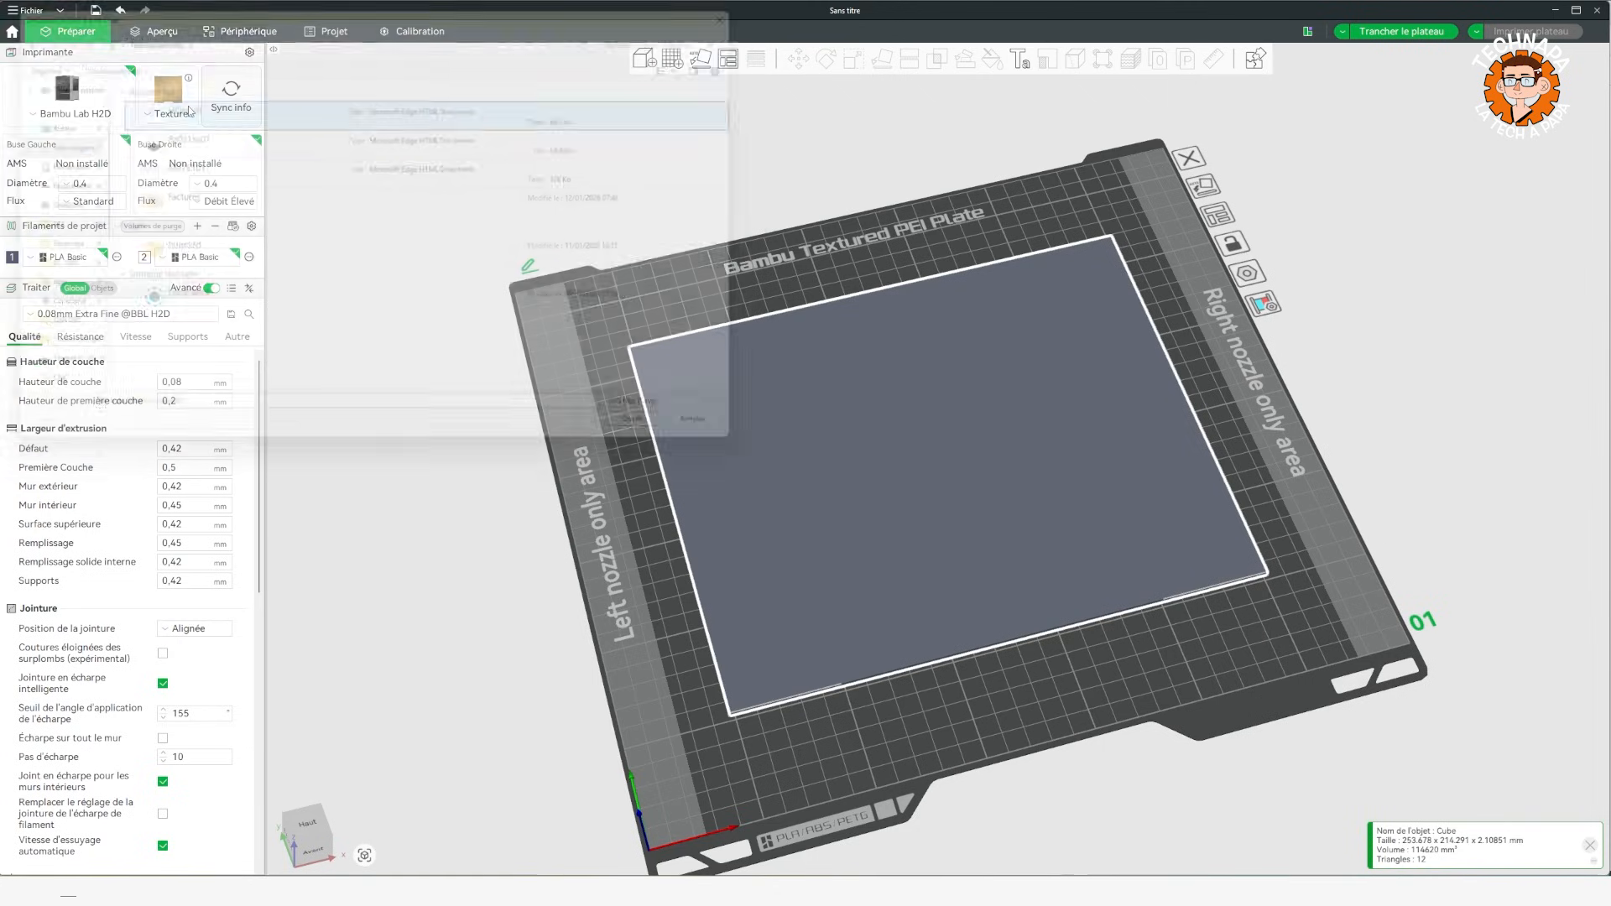
pyautogui.moveTo(671, 458)
pyautogui.mouseDown()
pyautogui.moveTo(505, 471)
pyautogui.moveTo(898, 385)
pyautogui.mouseUp()
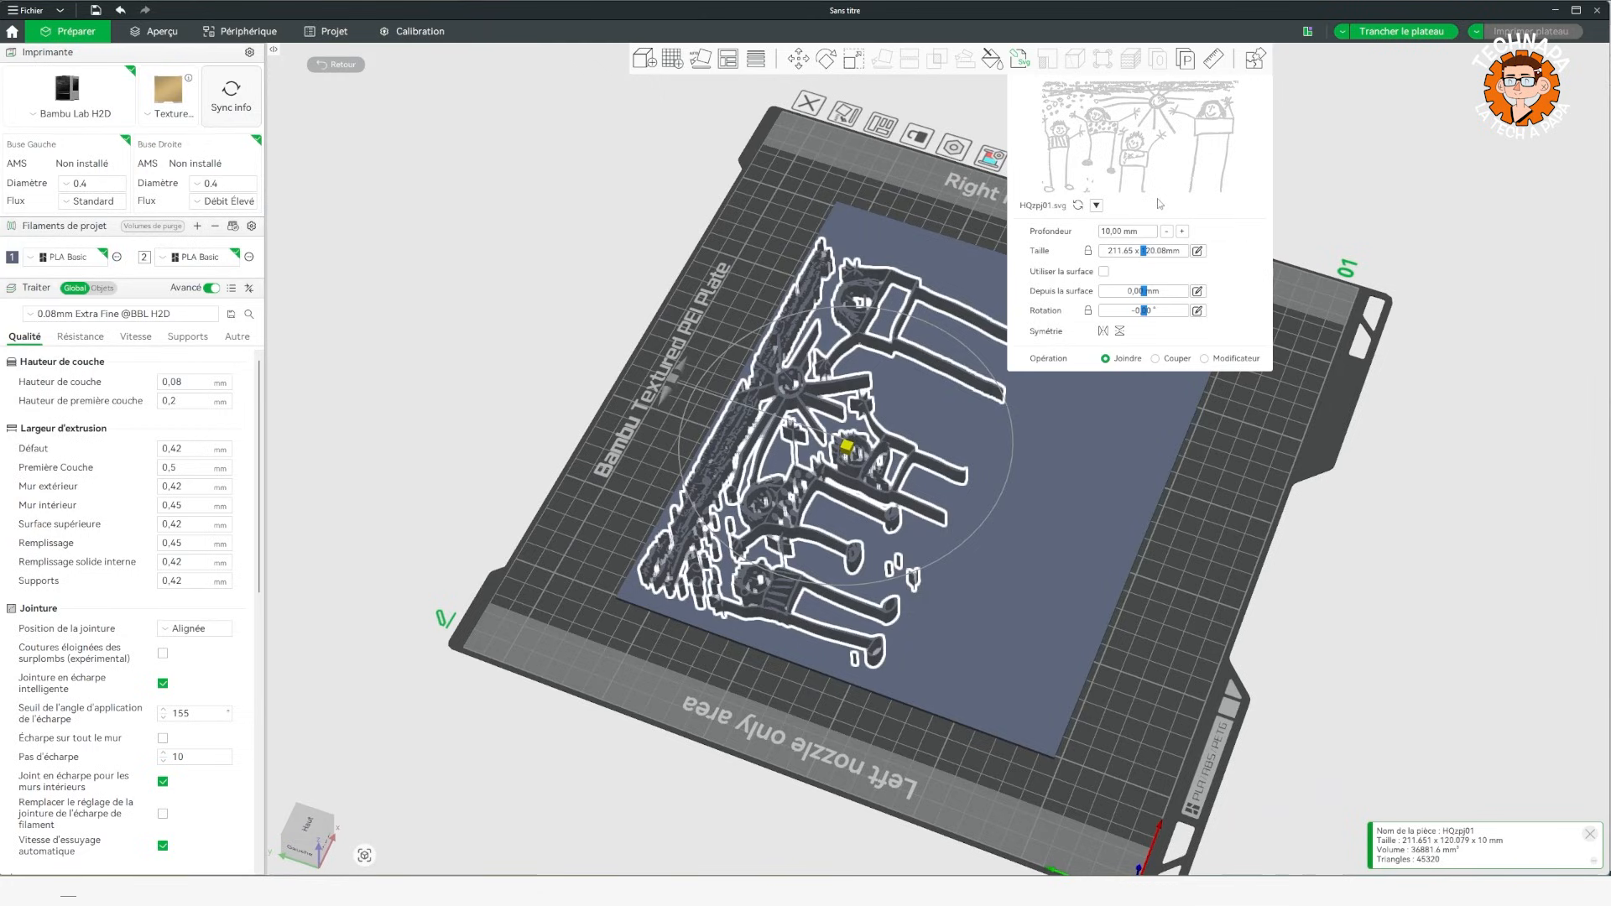
# Move the embossed drawing to the centre of the thin plate, at about X 0.27 and Y -0.33.
pyautogui.click(797, 58)
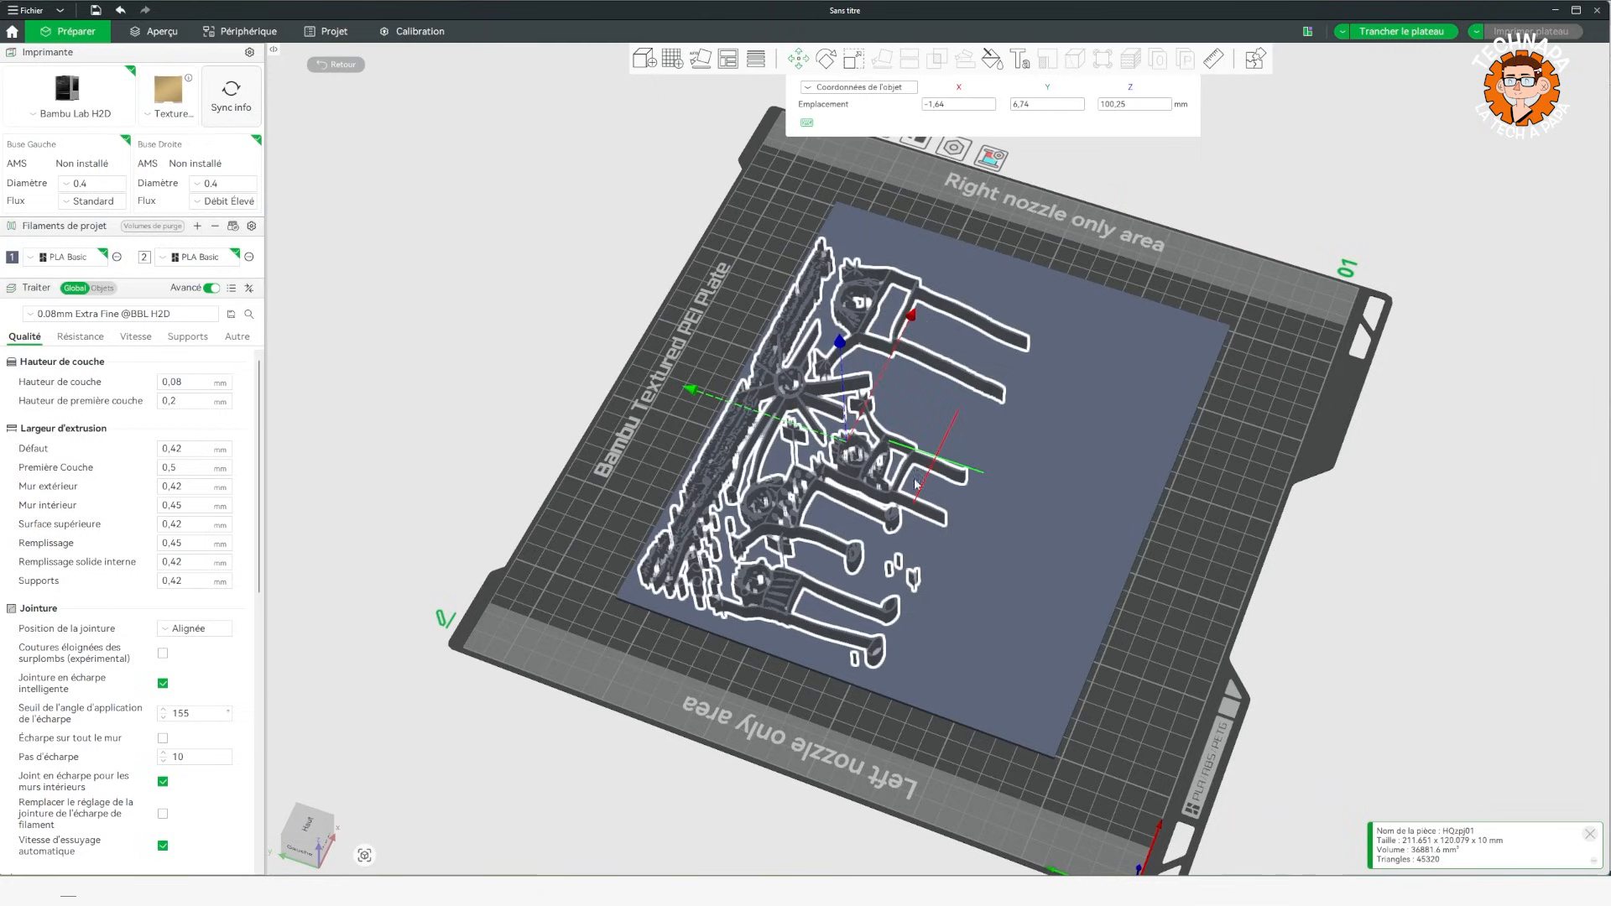
pyautogui.moveTo(691, 392)
pyautogui.mouseDown()
pyautogui.moveTo(763, 422)
pyautogui.moveTo(698, 401)
pyautogui.mouseUp()
pyautogui.moveTo(1007, 356); pyautogui.dragTo(1013, 348)
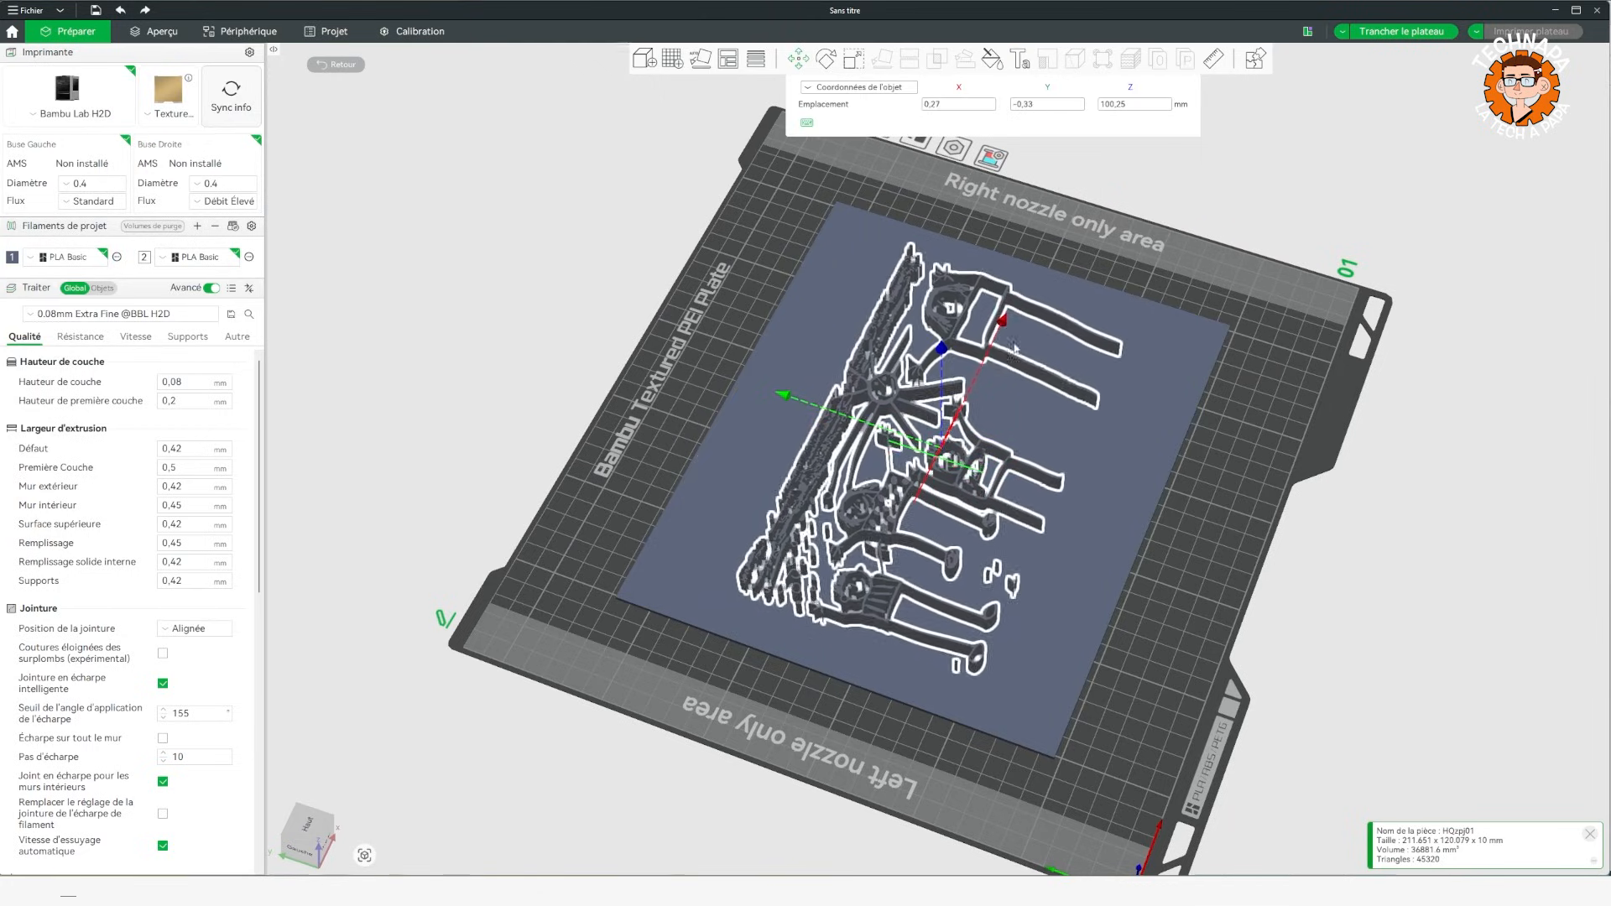
# Lower the embossed drawing into the plate and scale it so it stands only slightly above the surface, about 2.9 mm overall.
pyautogui.press('5')
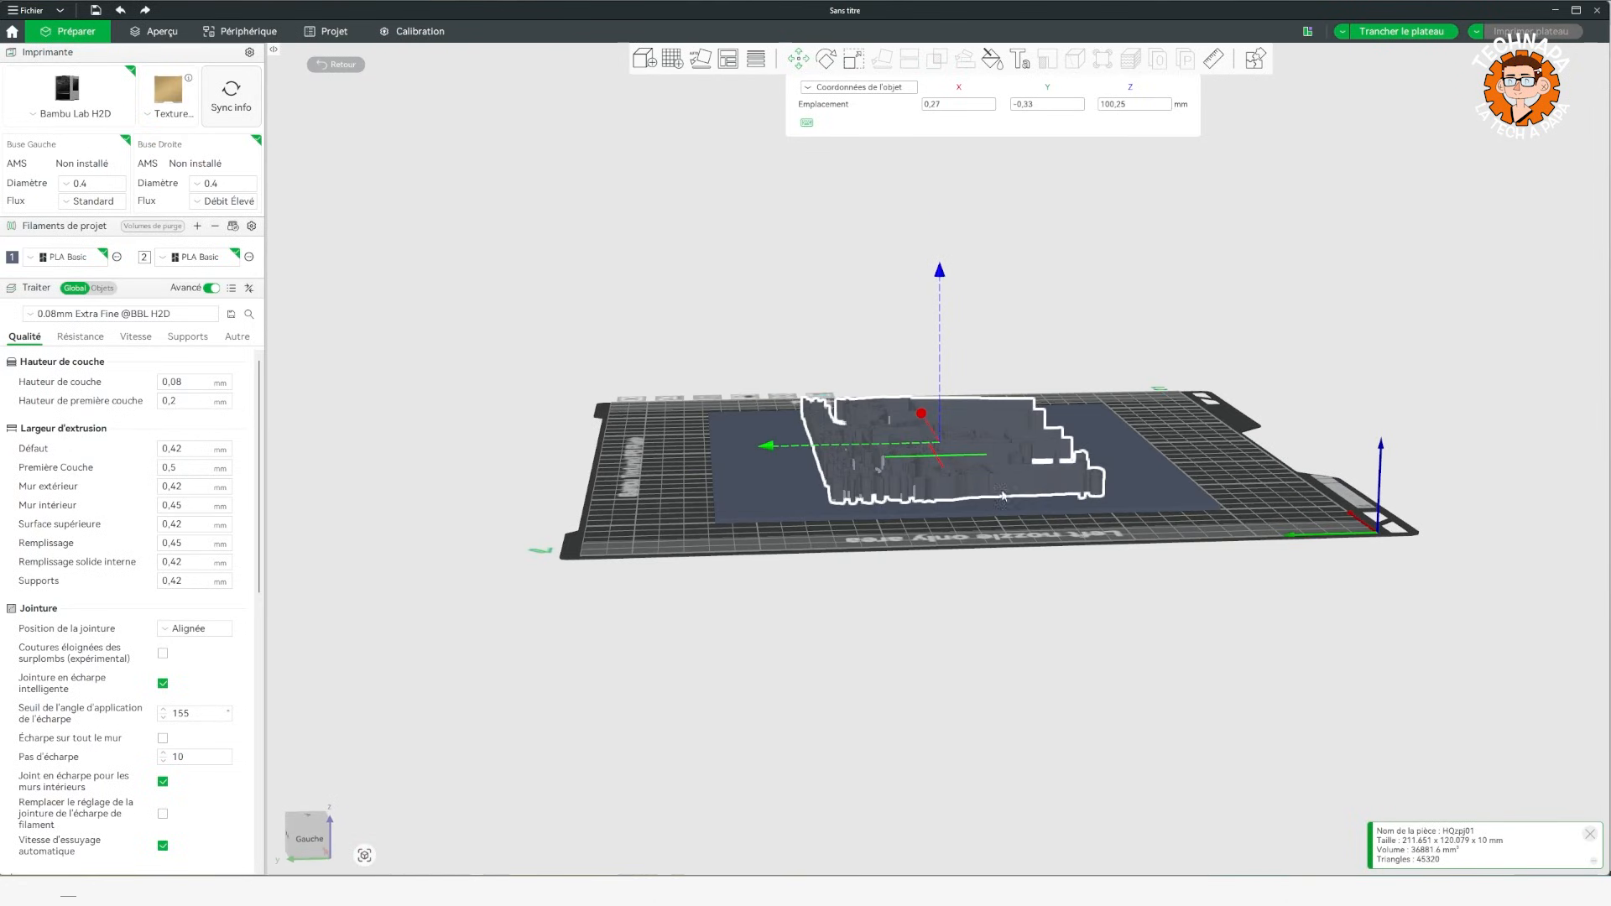
pyautogui.press('1')
pyautogui.scroll(5, 888, 436)
pyautogui.scroll(-4, 711, 520)
pyautogui.moveTo(712, 521); pyautogui.dragTo(715, 453)
pyautogui.moveTo(946, 283); pyautogui.dragTo(976, 721)
pyautogui.click(854, 59)
pyautogui.moveTo(946, 424); pyautogui.dragTo(957, 488)
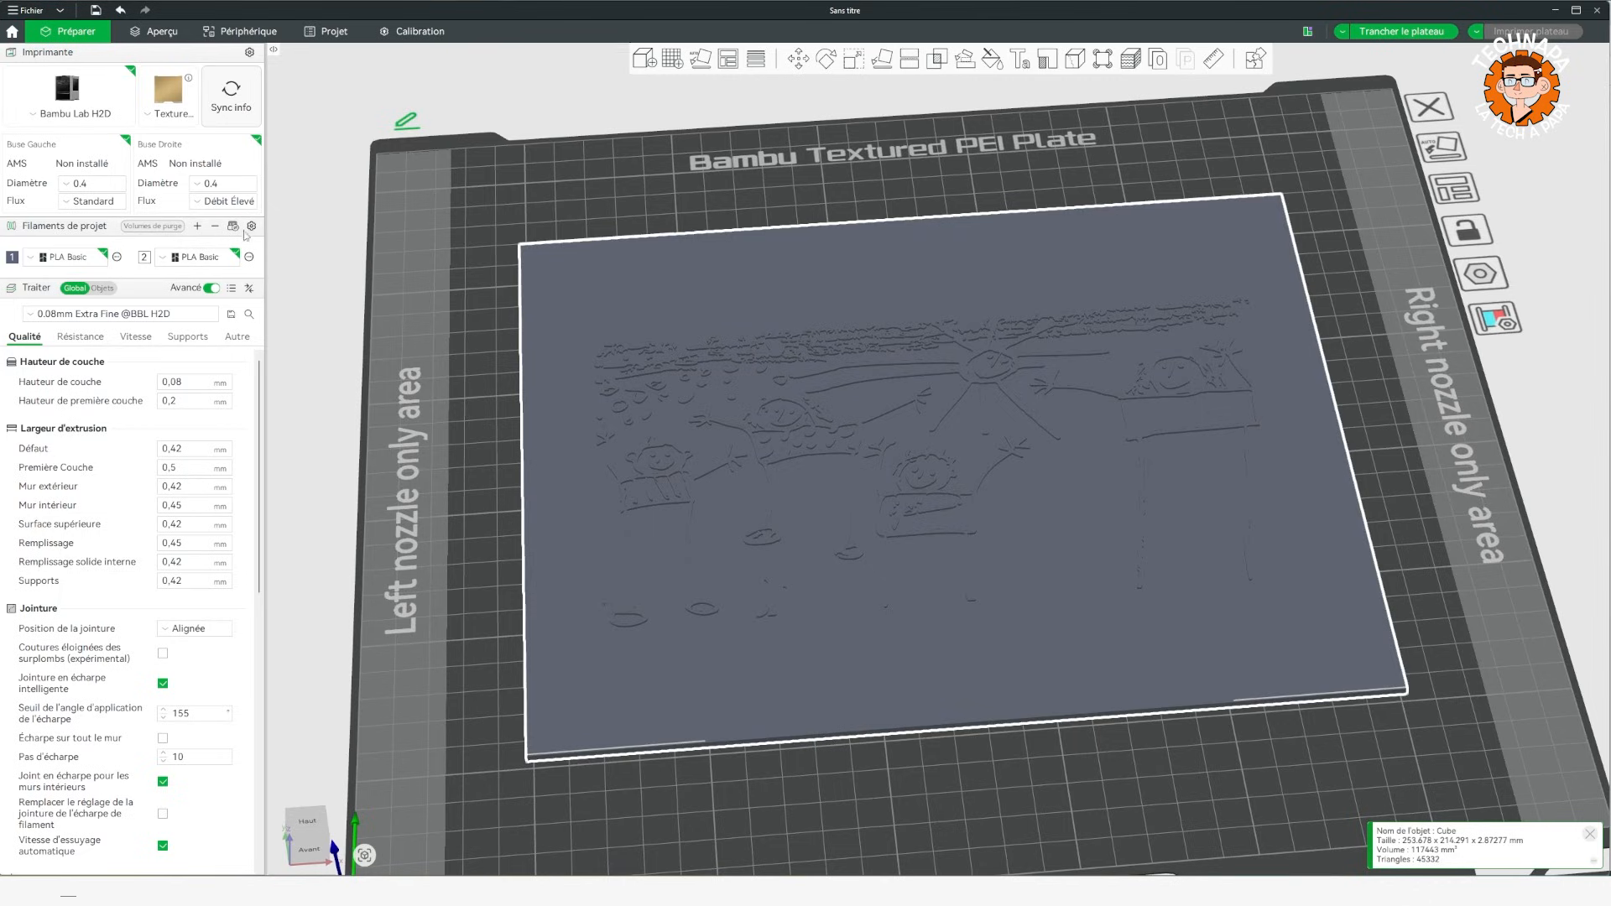
# Add two project filaments and colour the figure in the spotted top with white filament 2, using contour-detecting fill.
pyautogui.click(198, 227)
pyautogui.click(198, 227)
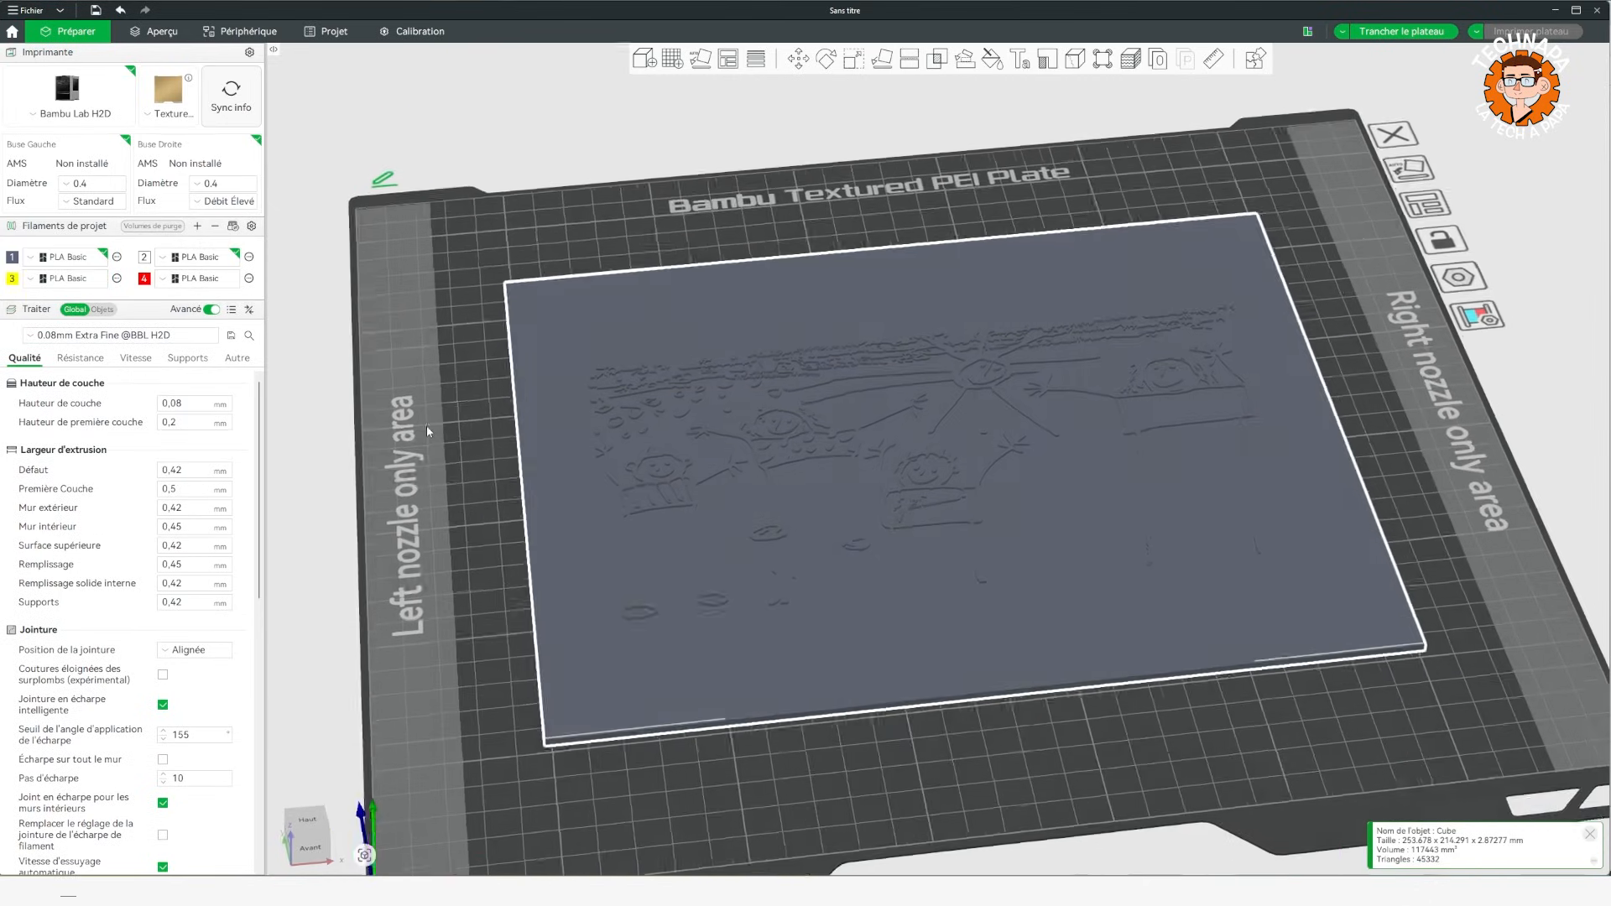
pyautogui.click(992, 60)
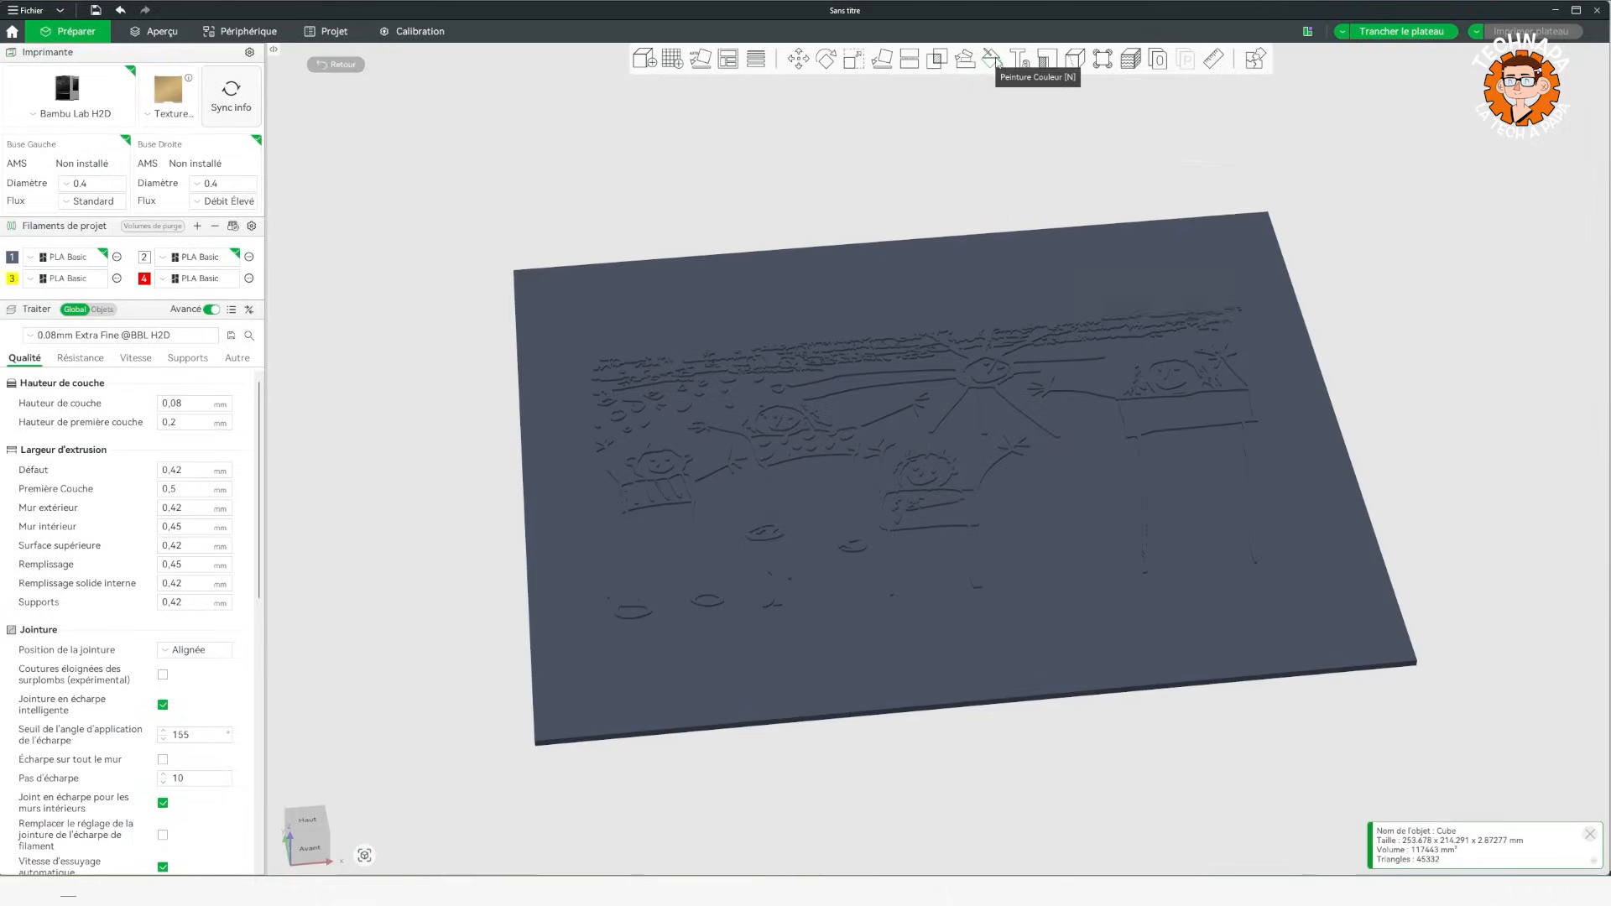
pyautogui.click(1117, 178)
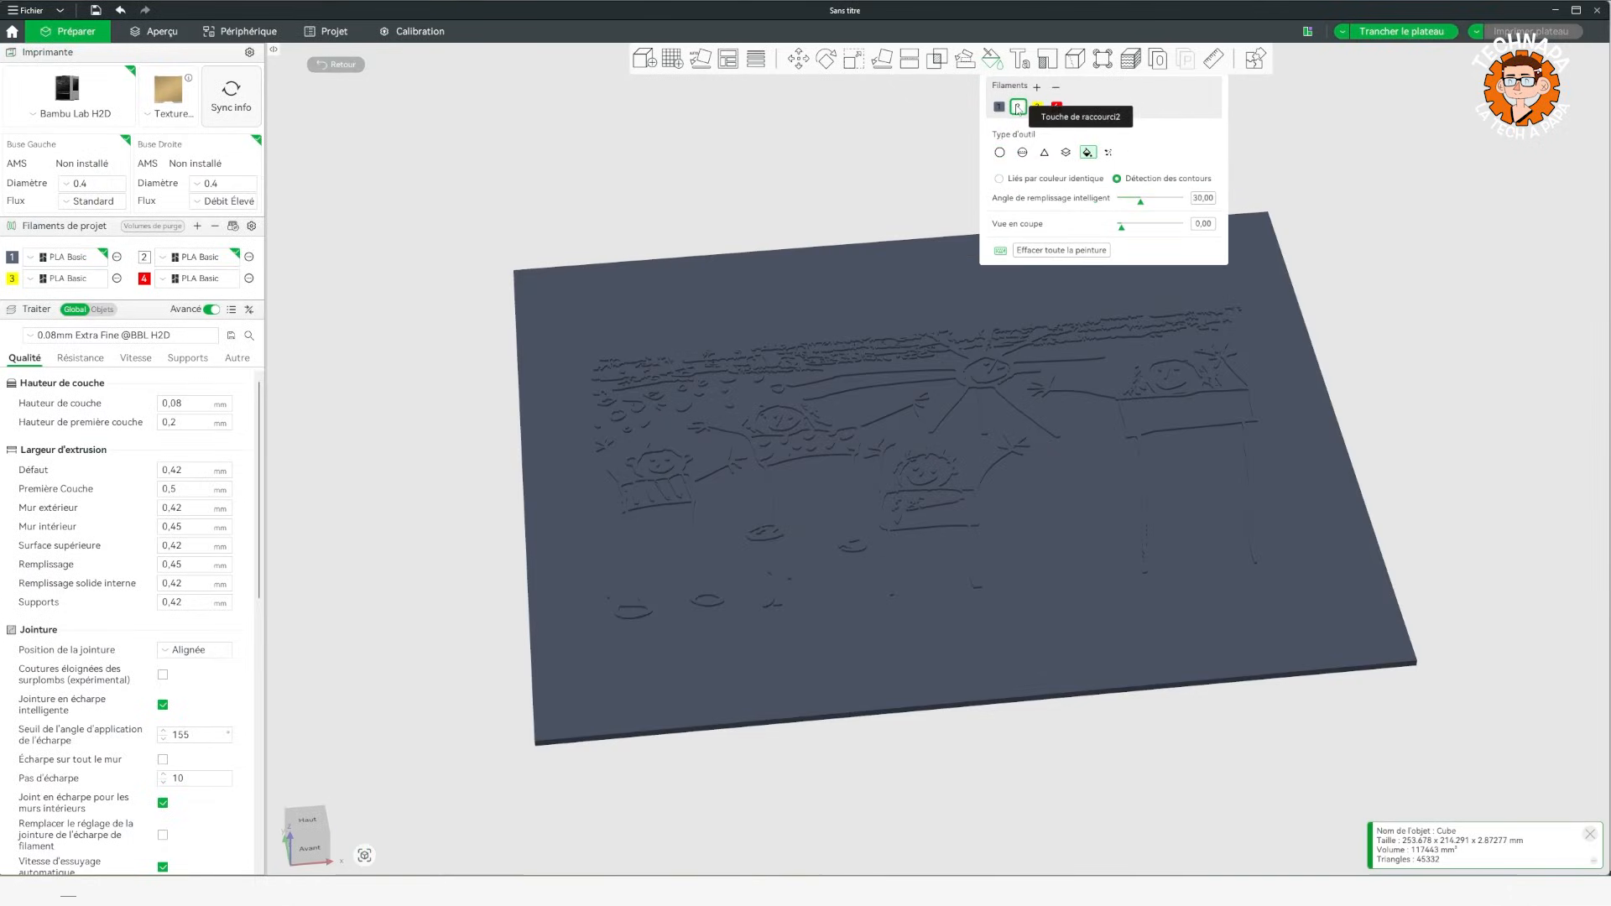
pyautogui.click(752, 446)
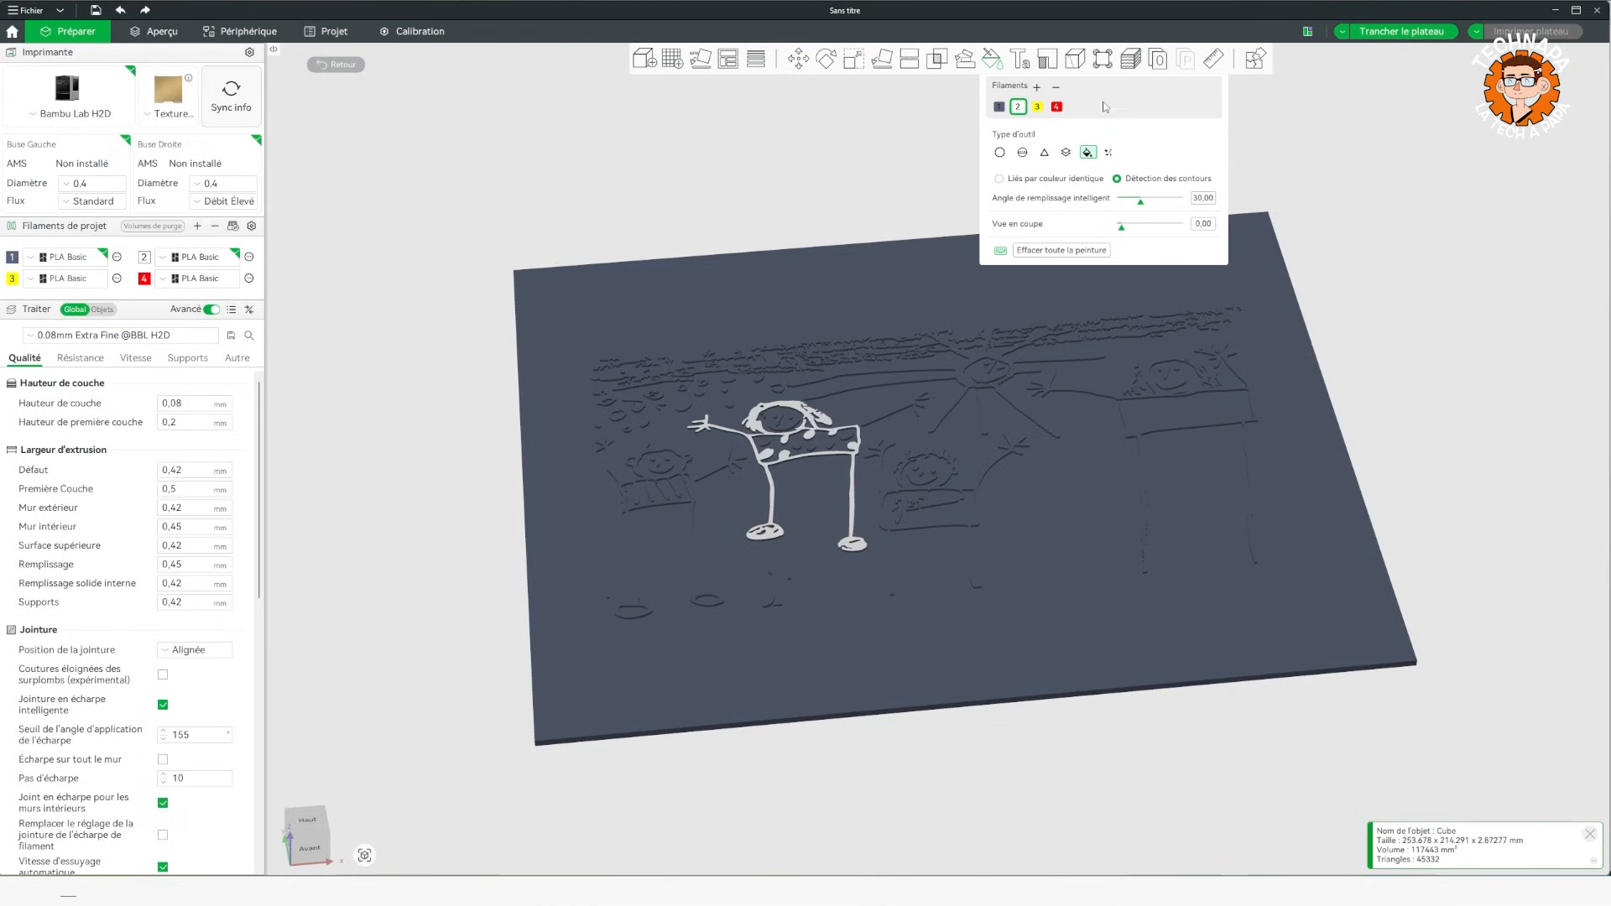
# Fill the sun and its rays with red filament 4, and recolour them and the sun's smile with yellow filament 3.
pyautogui.click(1057, 107)
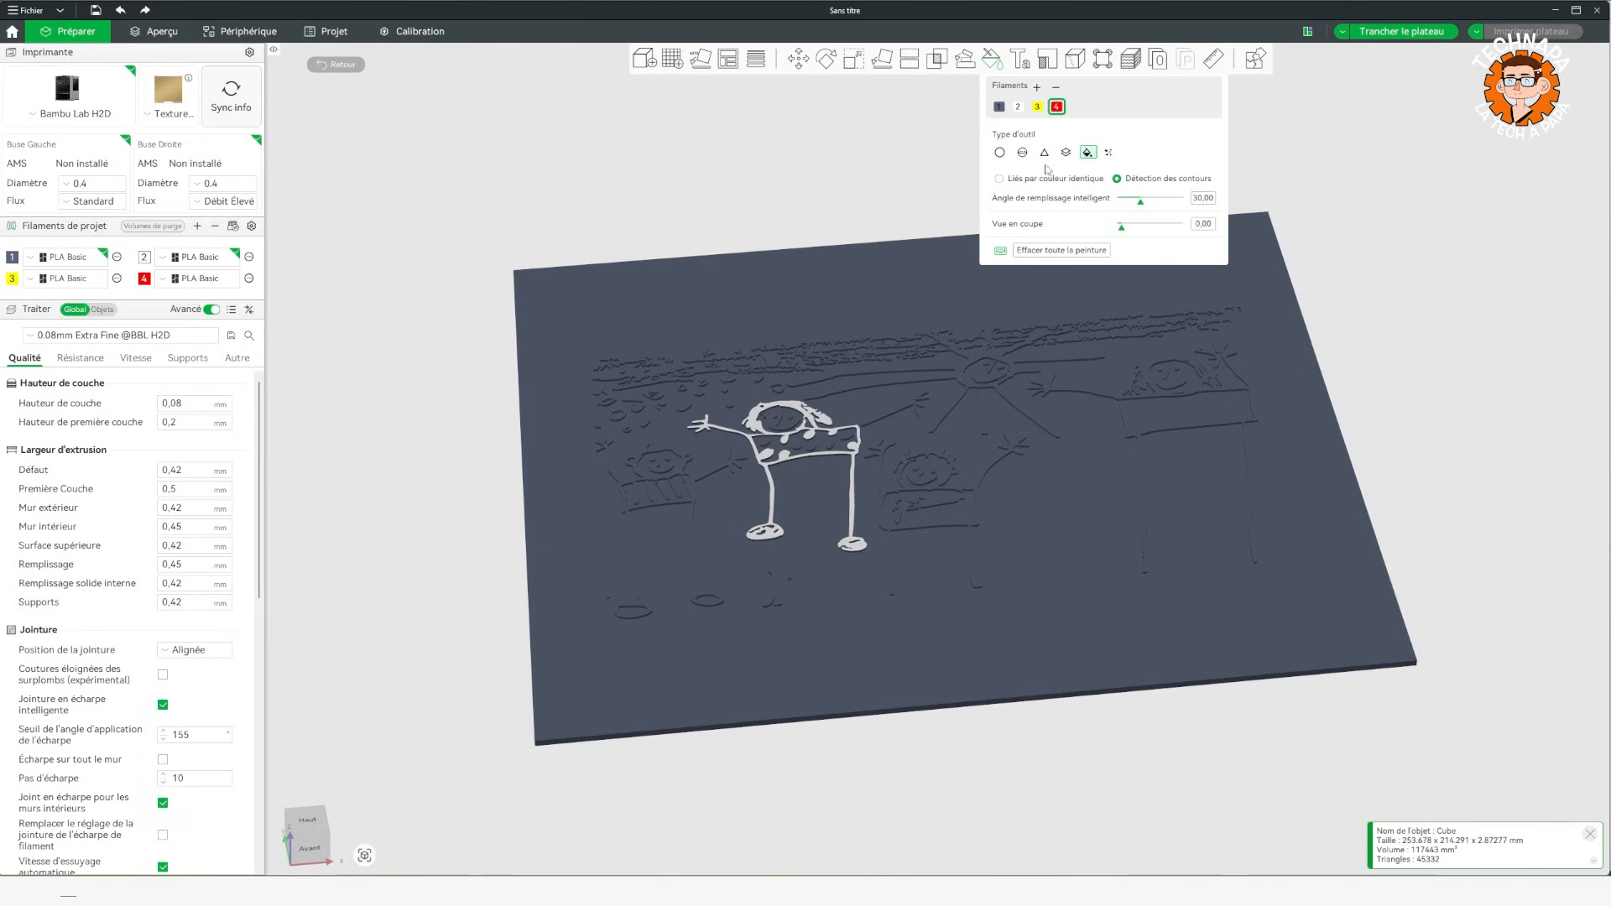
pyautogui.click(965, 388)
pyautogui.click(1037, 107)
pyautogui.click(973, 372)
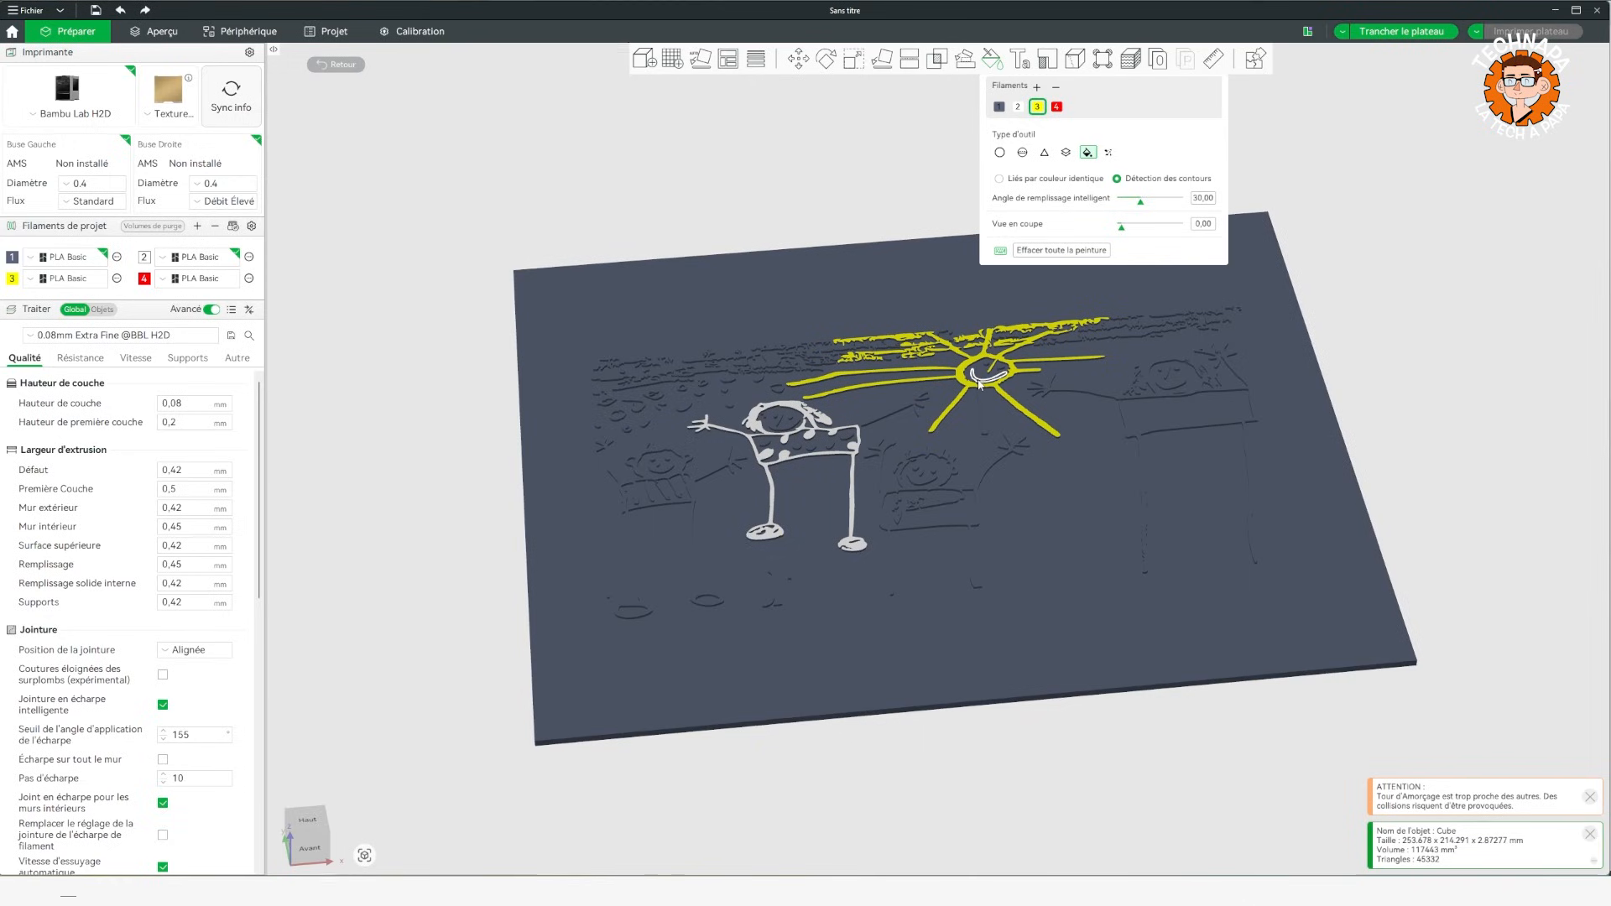
pyautogui.moveTo(388, 471)
pyautogui.mouseDown()
pyautogui.moveTo(364, 472)
pyautogui.moveTo(372, 491)
pyautogui.mouseUp()
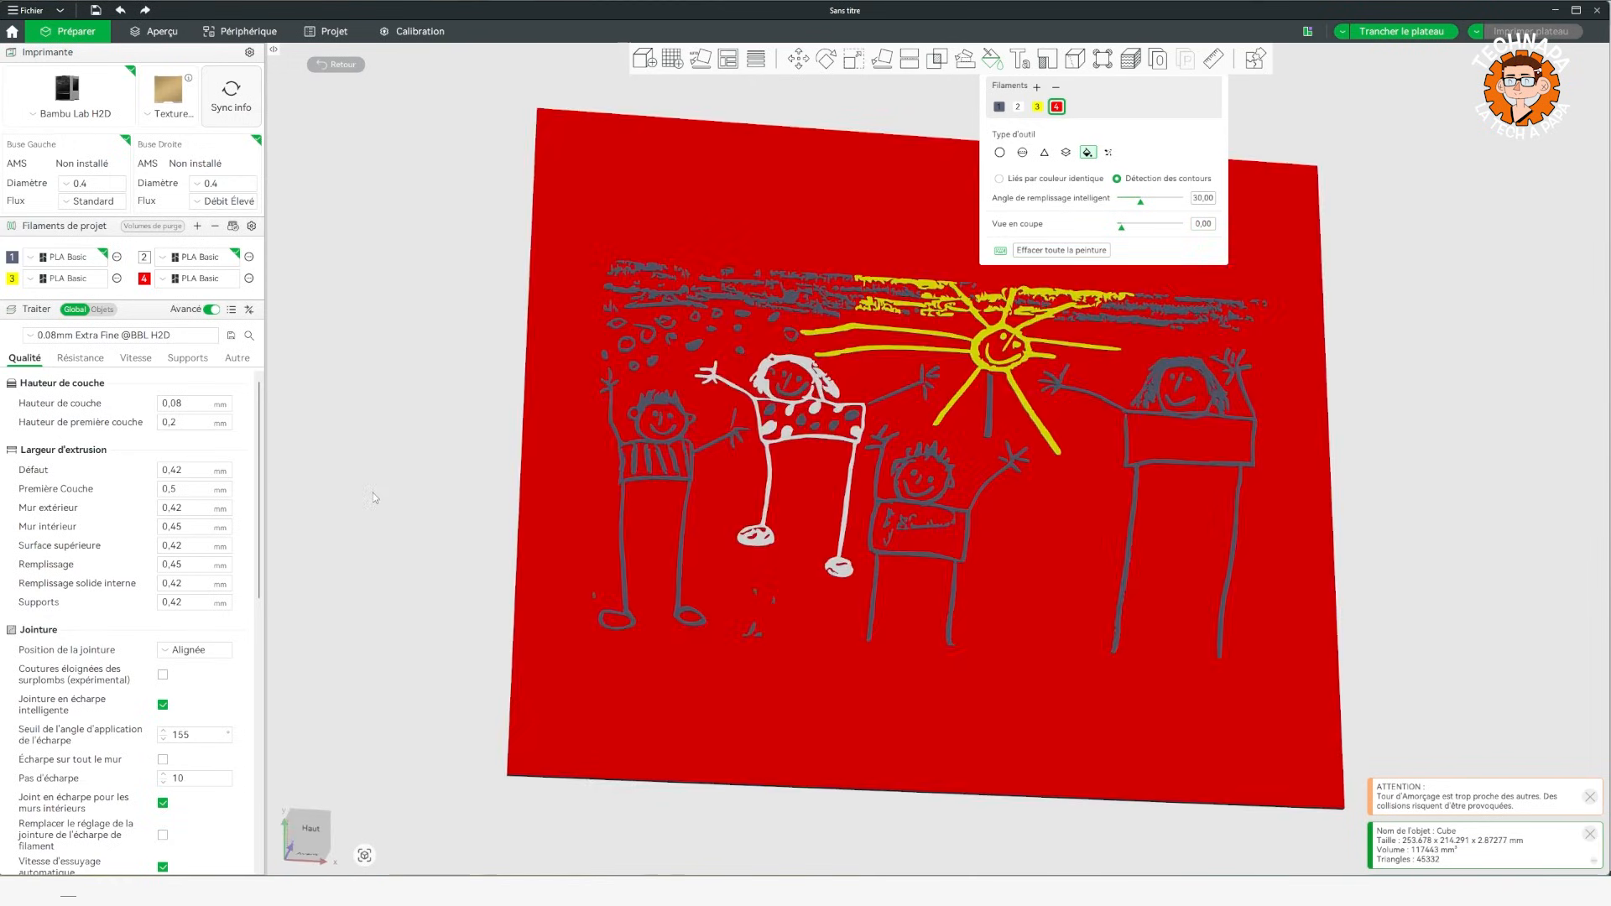
pyautogui.hotkey('ctrl', 'z')
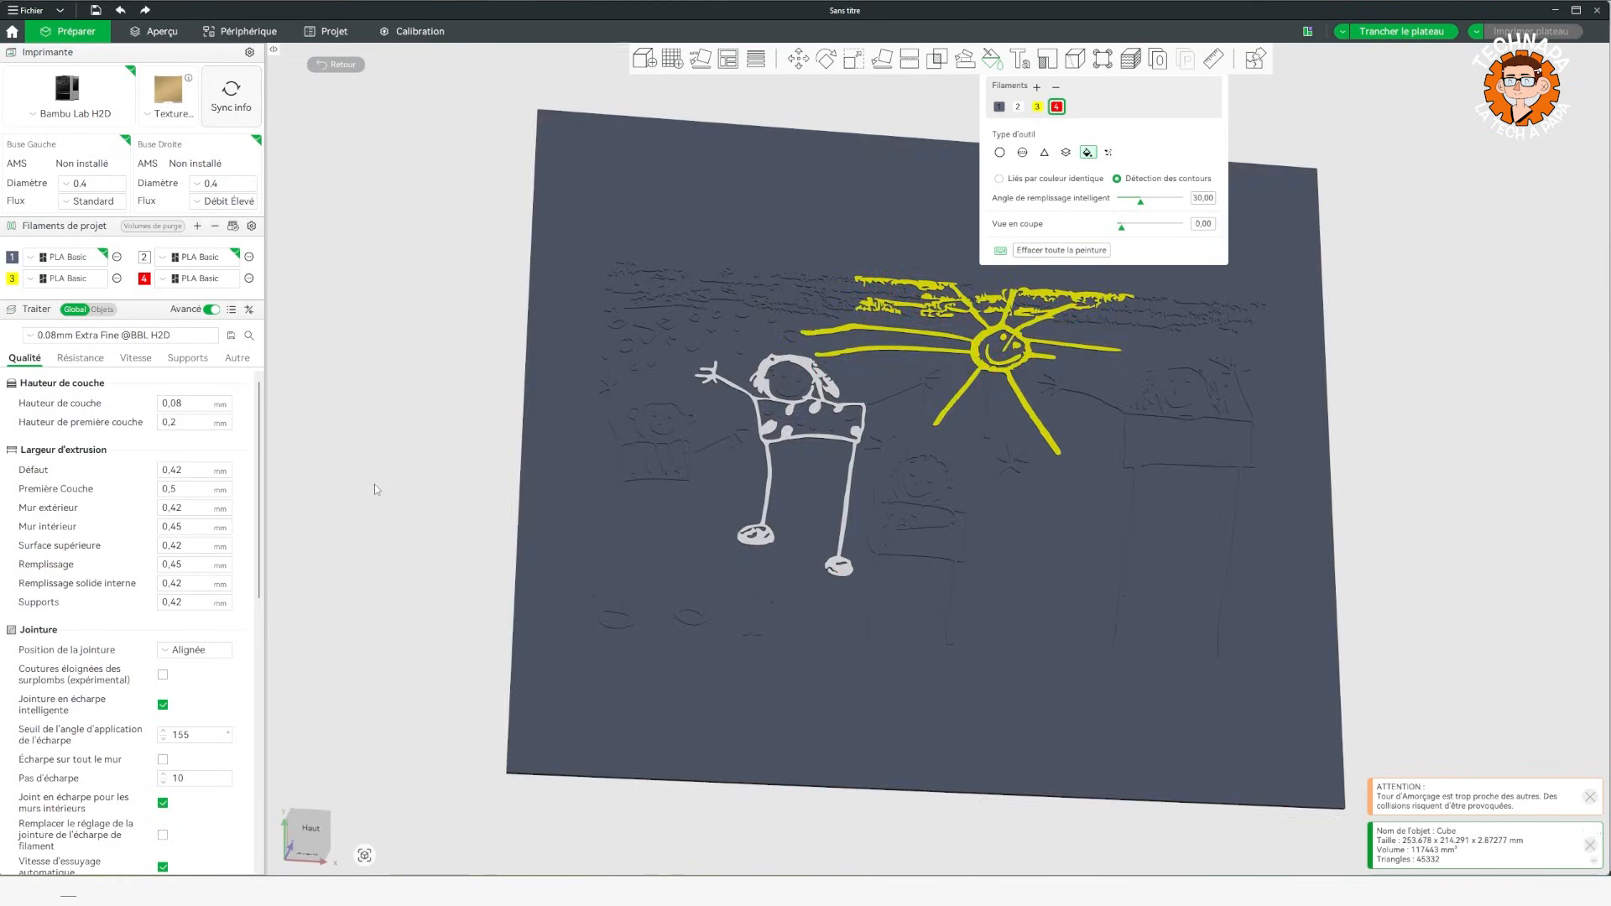
# Fill the two figures on either side of the white one with red filament 4.
pyautogui.click(622, 456)
pyautogui.moveTo(927, 468)
pyautogui.mouseDown()
pyautogui.moveTo(1391, 430)
pyautogui.moveTo(1292, 447)
pyautogui.mouseUp()
pyautogui.press('1')
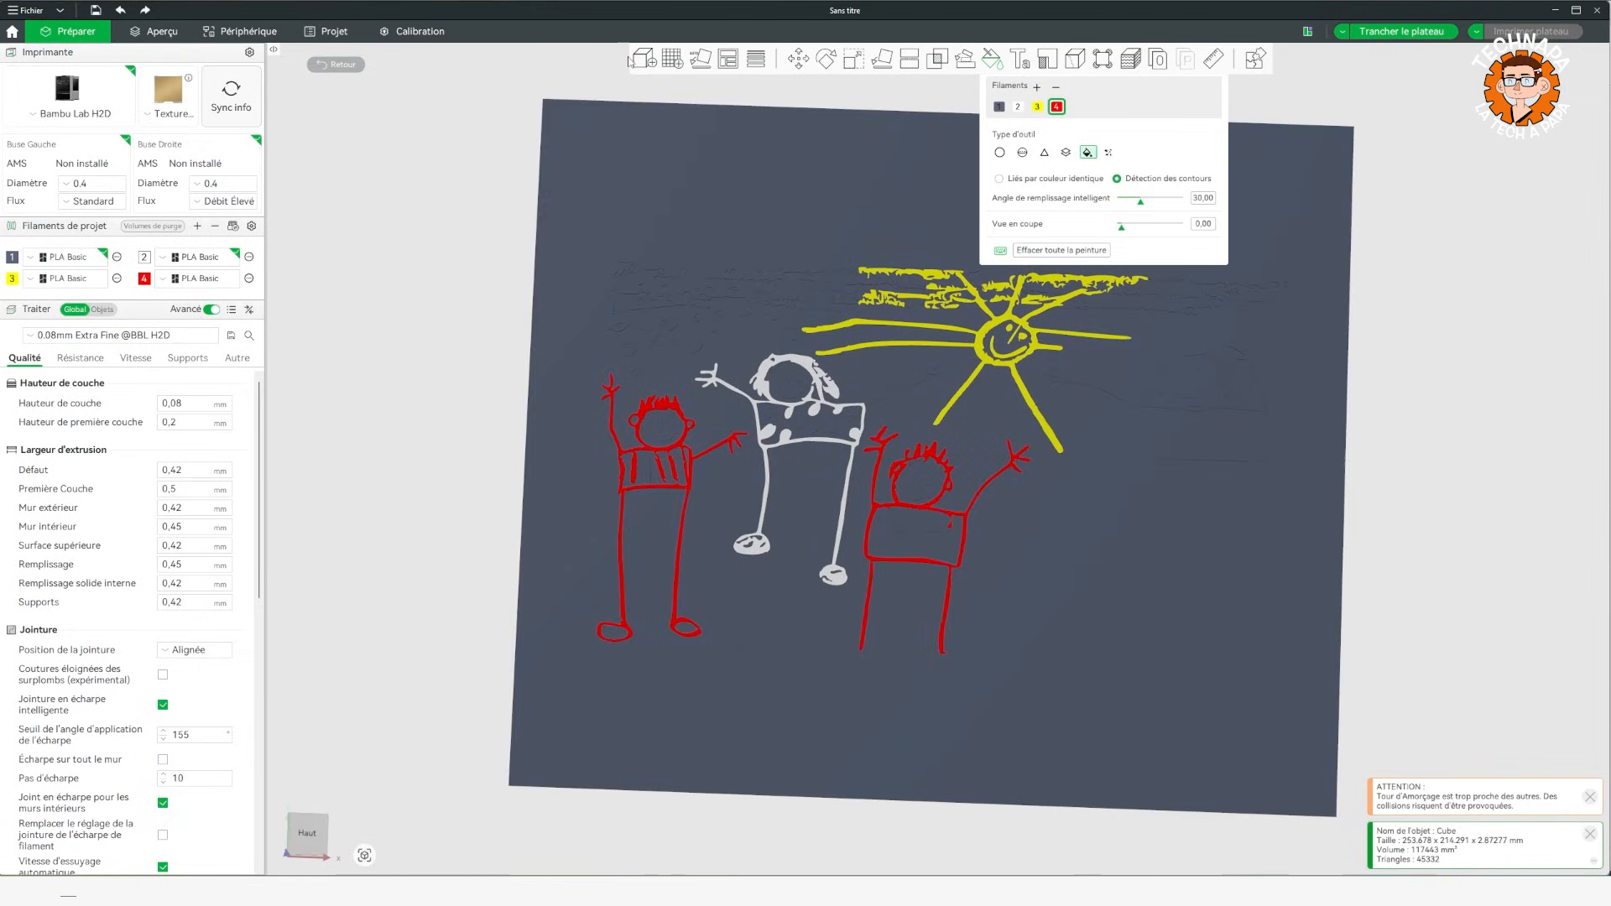
# Delete the plate with the coloured drawing and load the Link_Cape__100mm.stl model.
pyautogui.click(992, 58)
pyautogui.press('Delete')
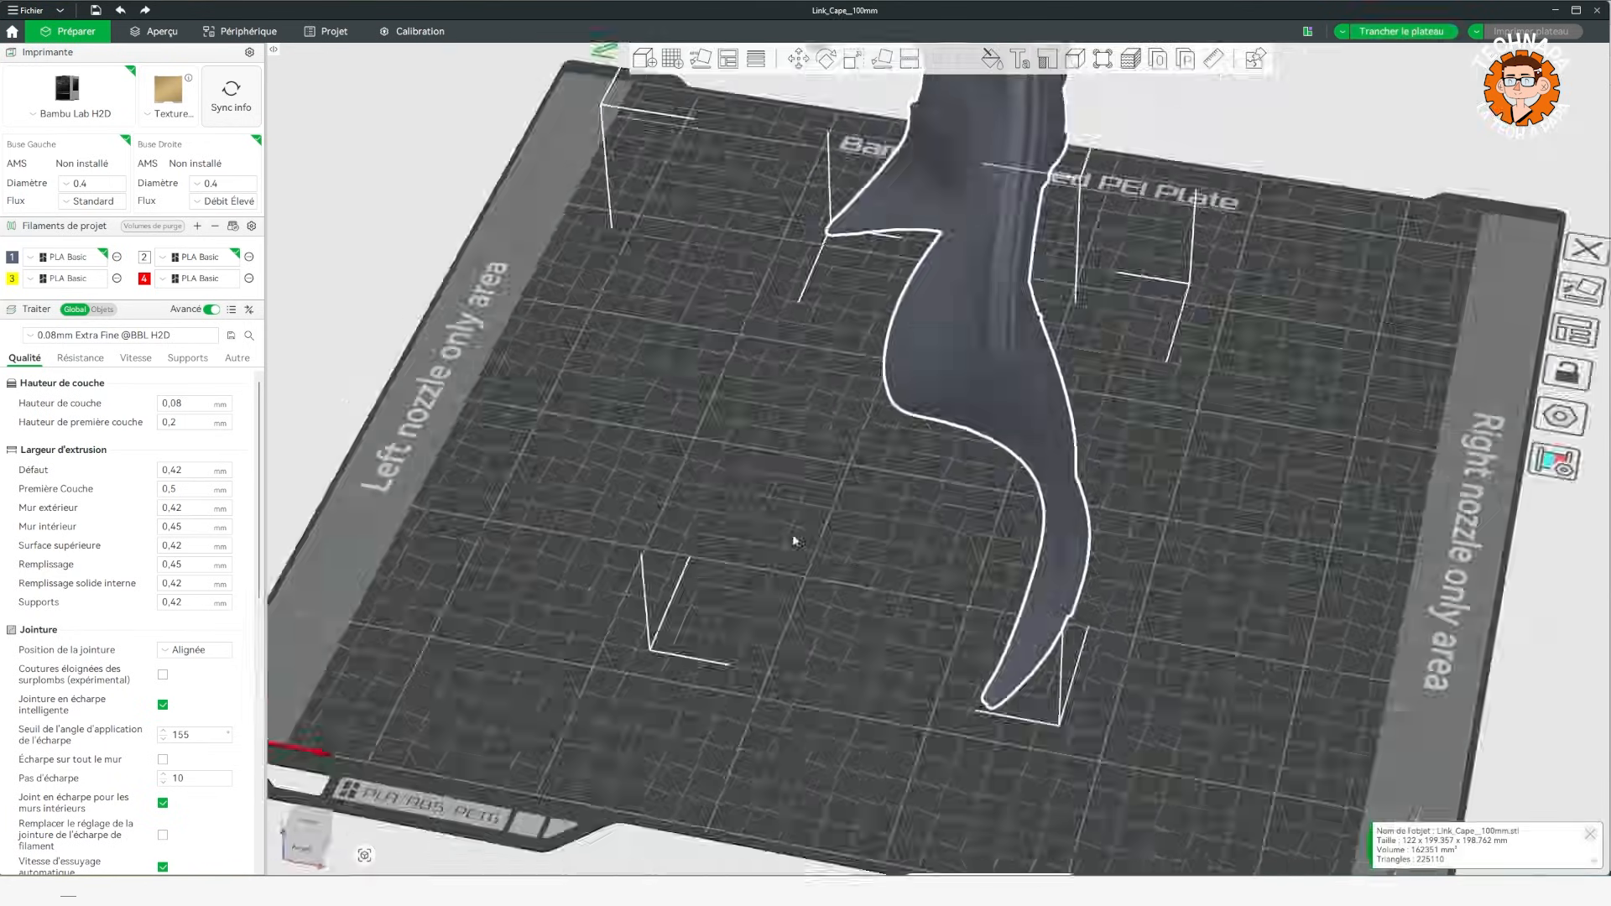
pyautogui.moveTo(793, 537); pyautogui.dragTo(928, 457)
pyautogui.scroll(4, 973, 370)
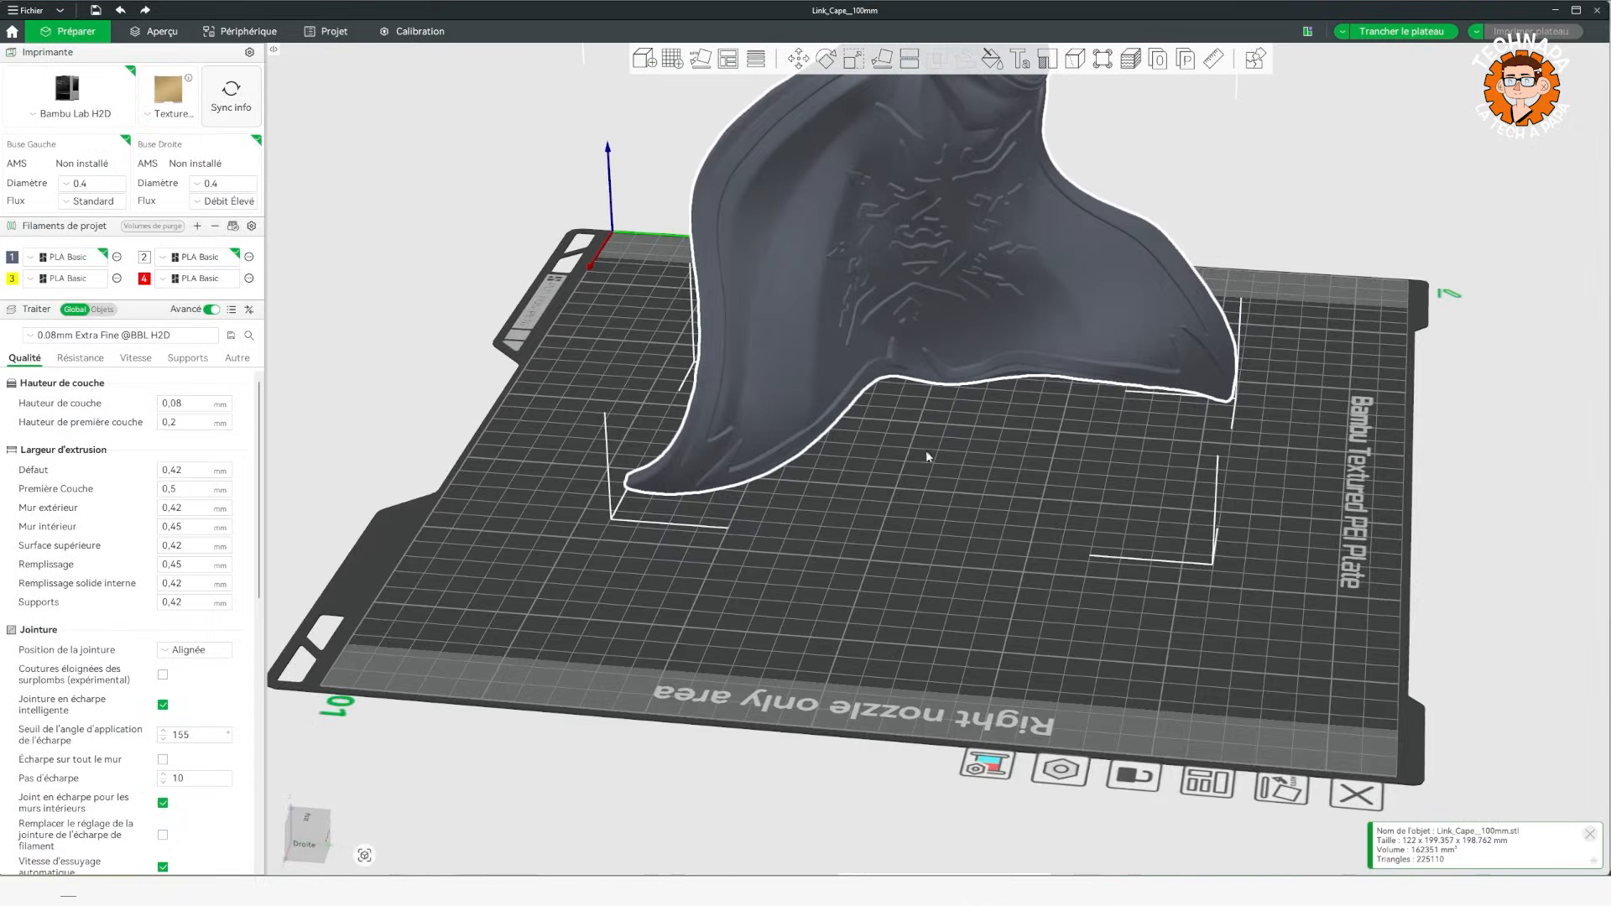
# Add the TECHNAPA logo from Fichier 2.svg as a part on the cape's lower surface.
pyautogui.moveTo(951, 400); pyautogui.dragTo(971, 625)
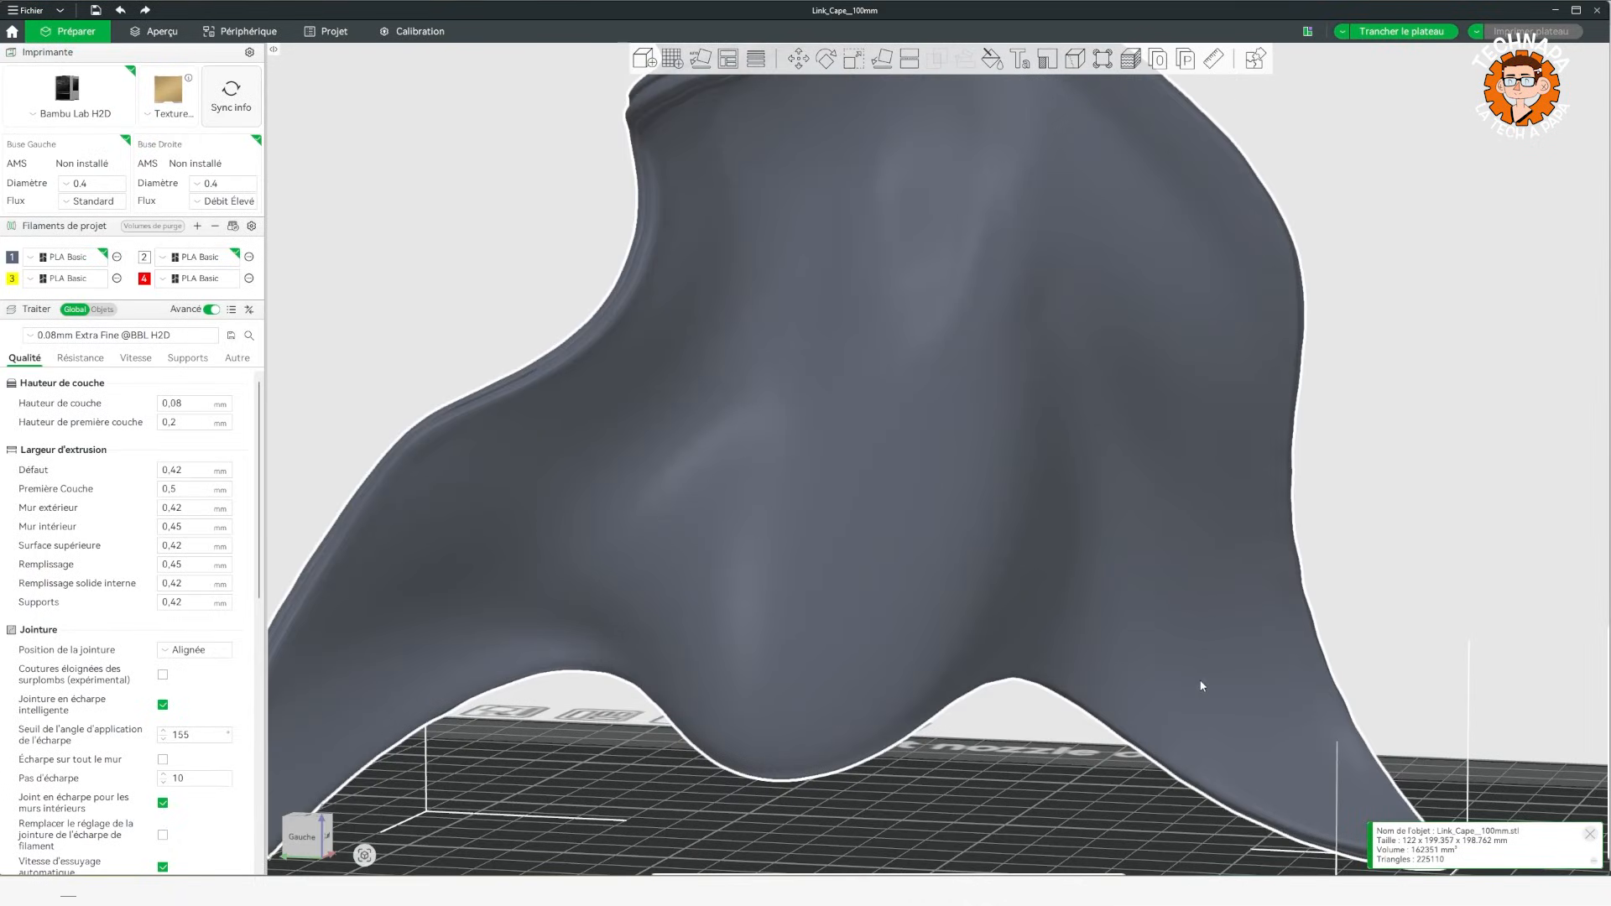
pyautogui.scroll(-4, 1151, 639)
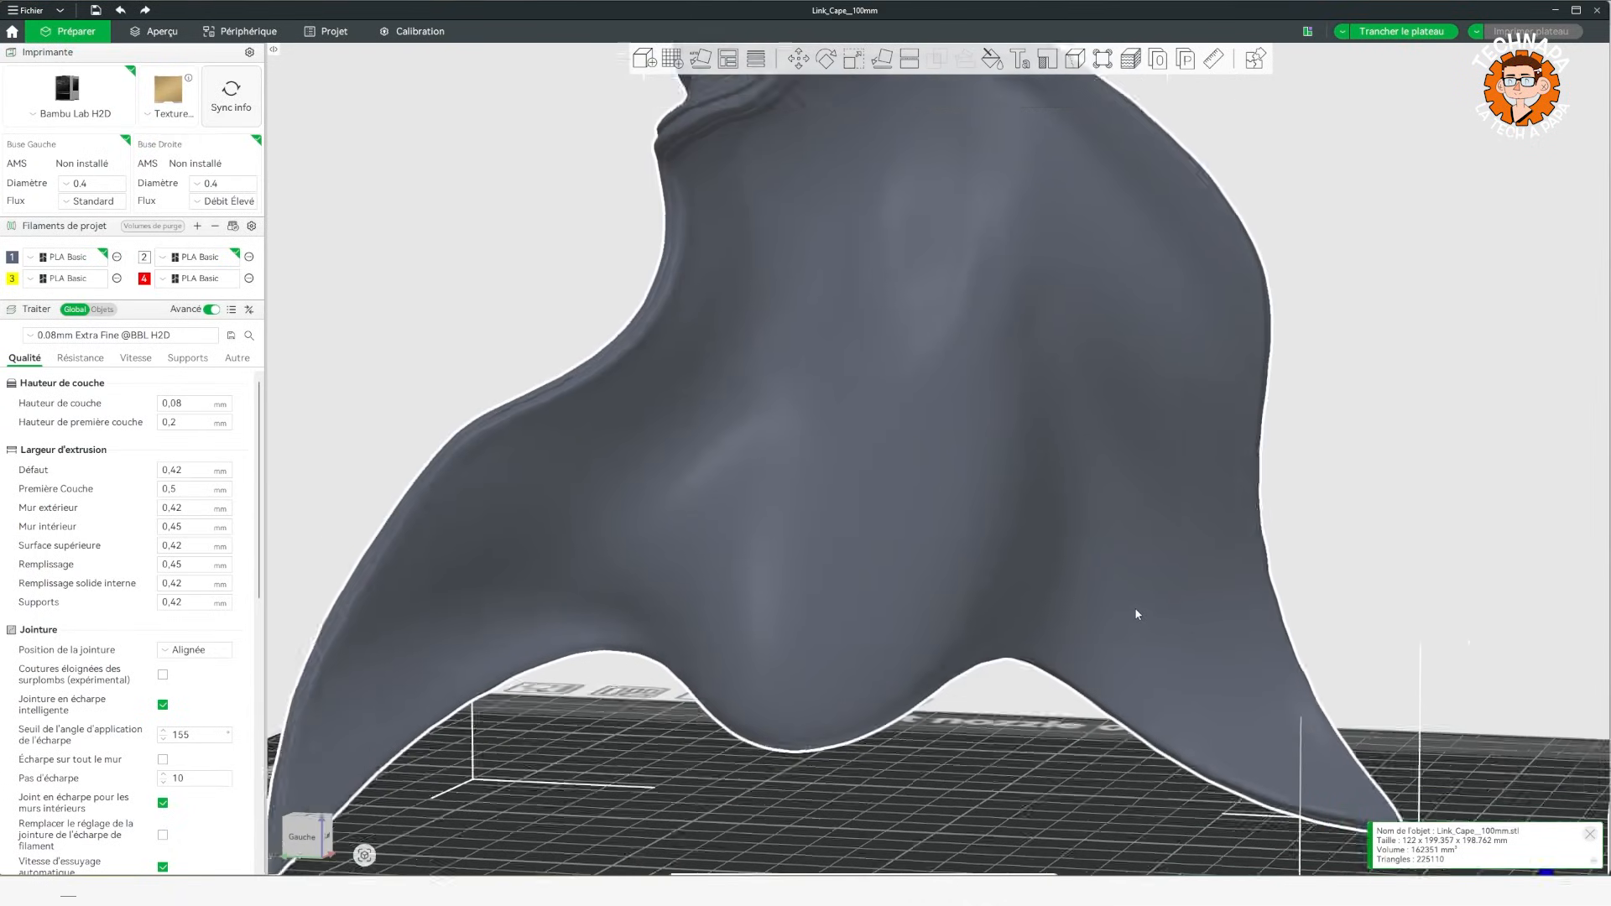
pyautogui.rightClick(1057, 499)
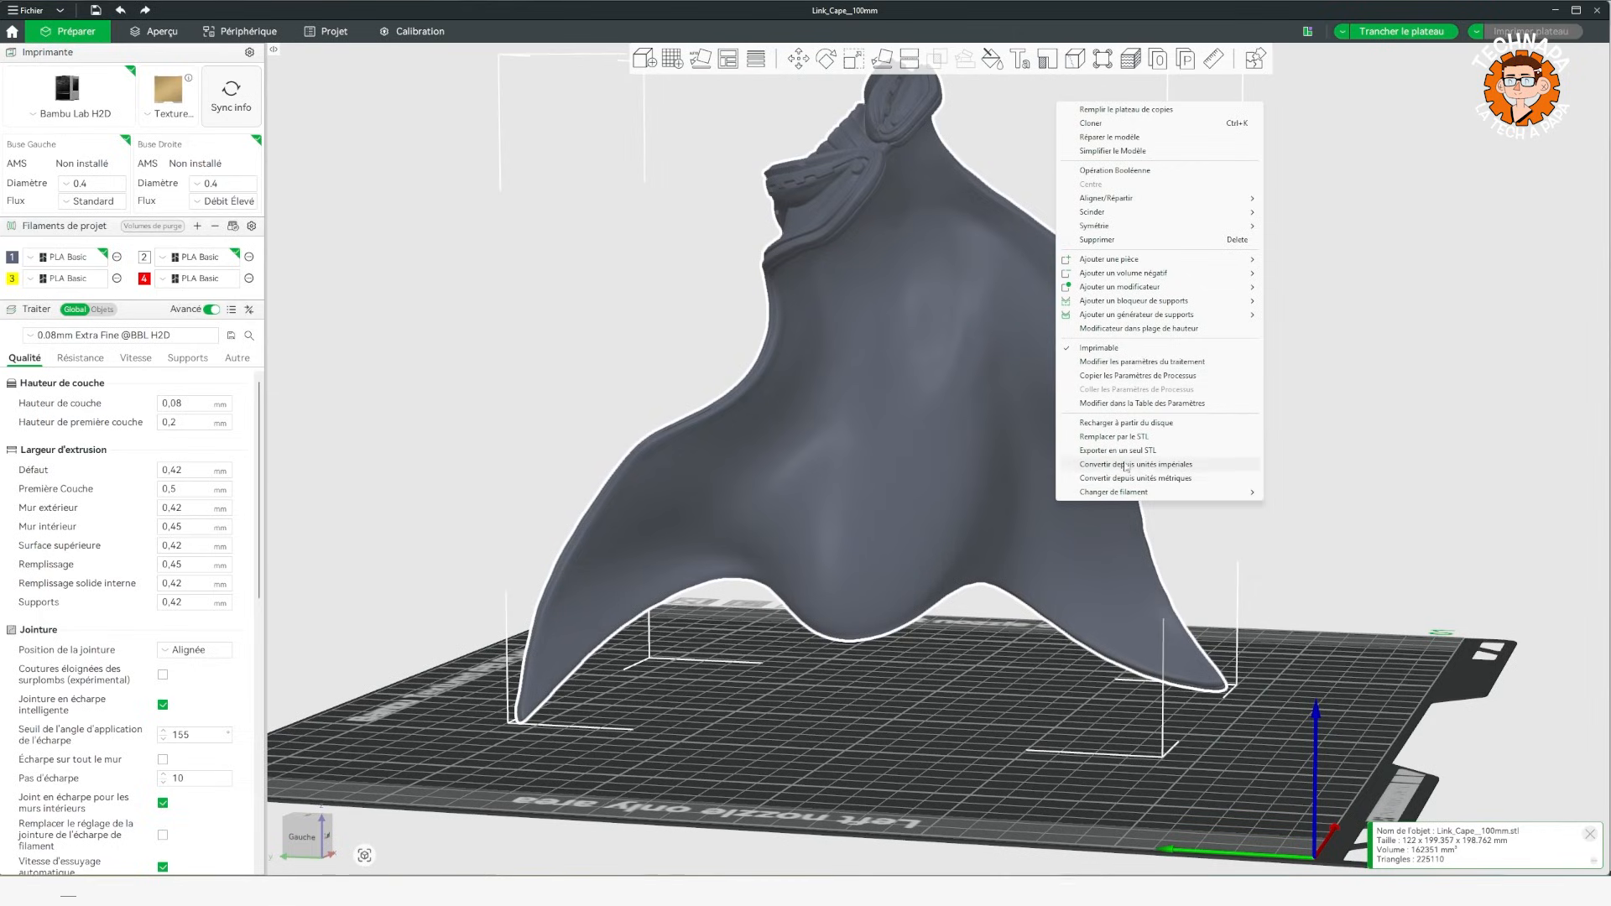
pyautogui.moveTo(1148, 264)
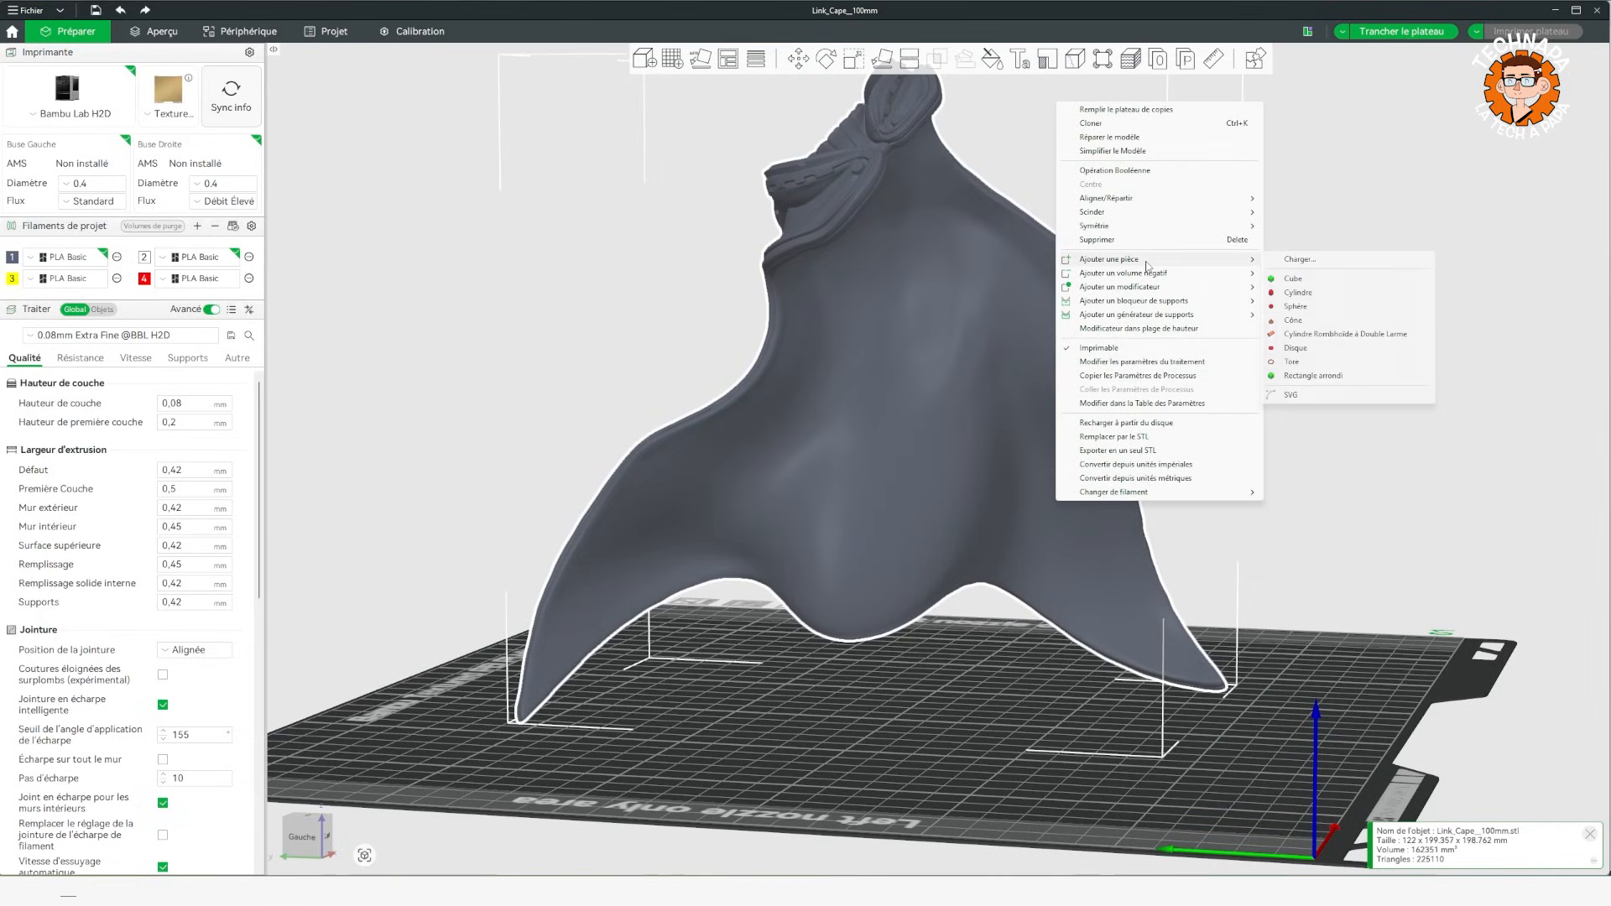
pyautogui.click(1300, 395)
pyautogui.doubleClick(426, 170)
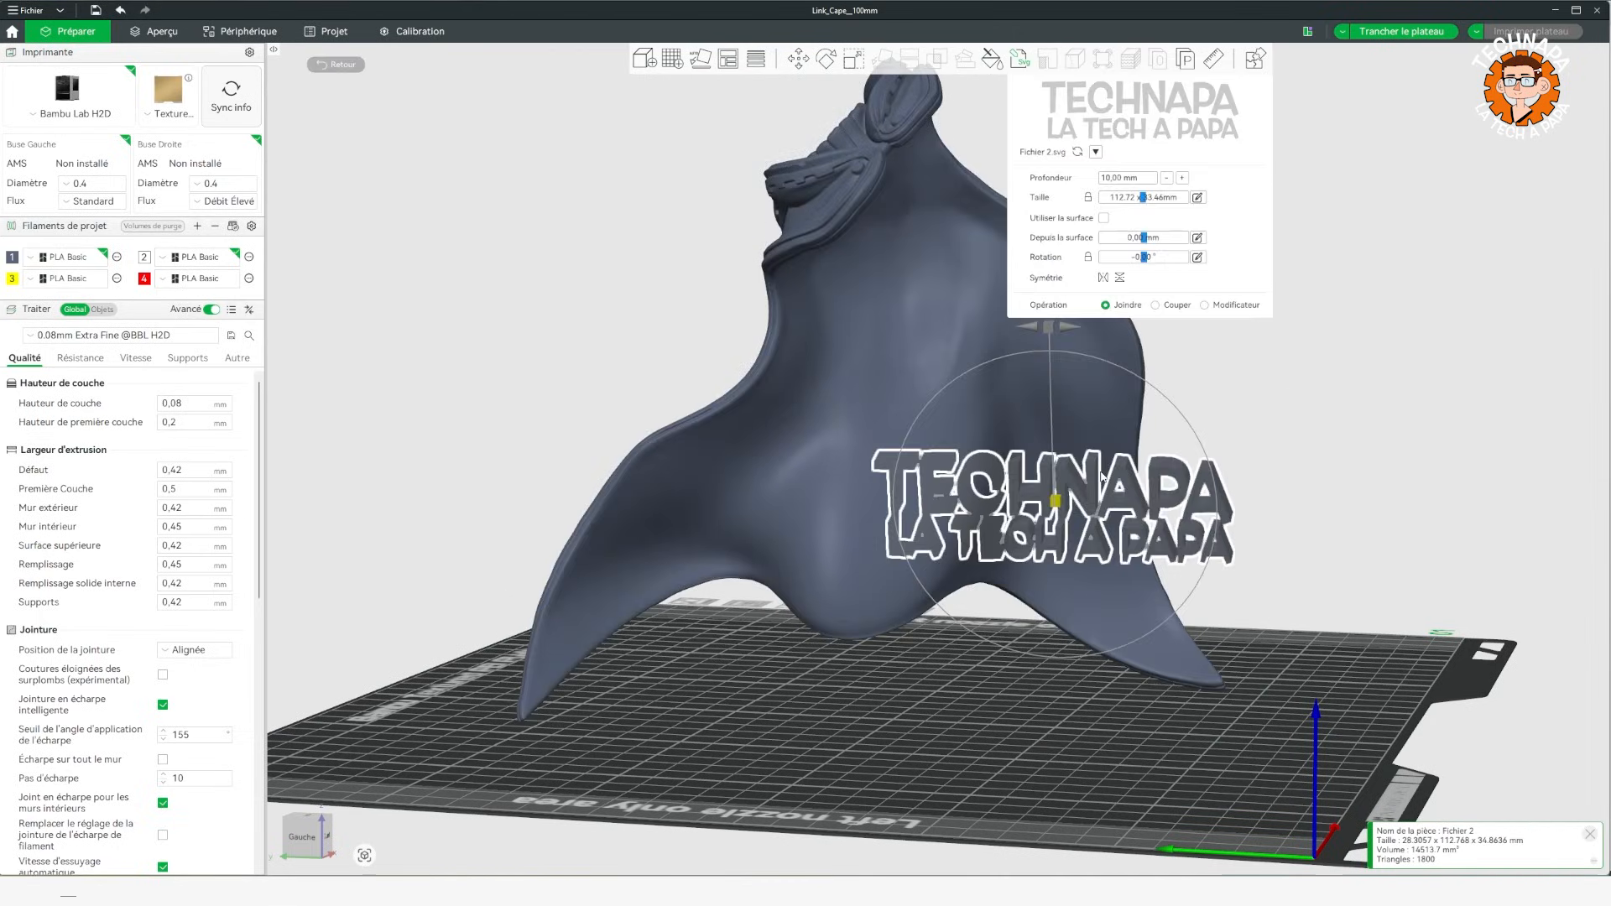
# Scale the logo down uniformly to about 19 mm wide on the cape.
pyautogui.moveTo(1321, 441)
pyautogui.mouseDown()
pyautogui.moveTo(1361, 418)
pyautogui.moveTo(1352, 452)
pyautogui.moveTo(1334, 424)
pyautogui.mouseUp()
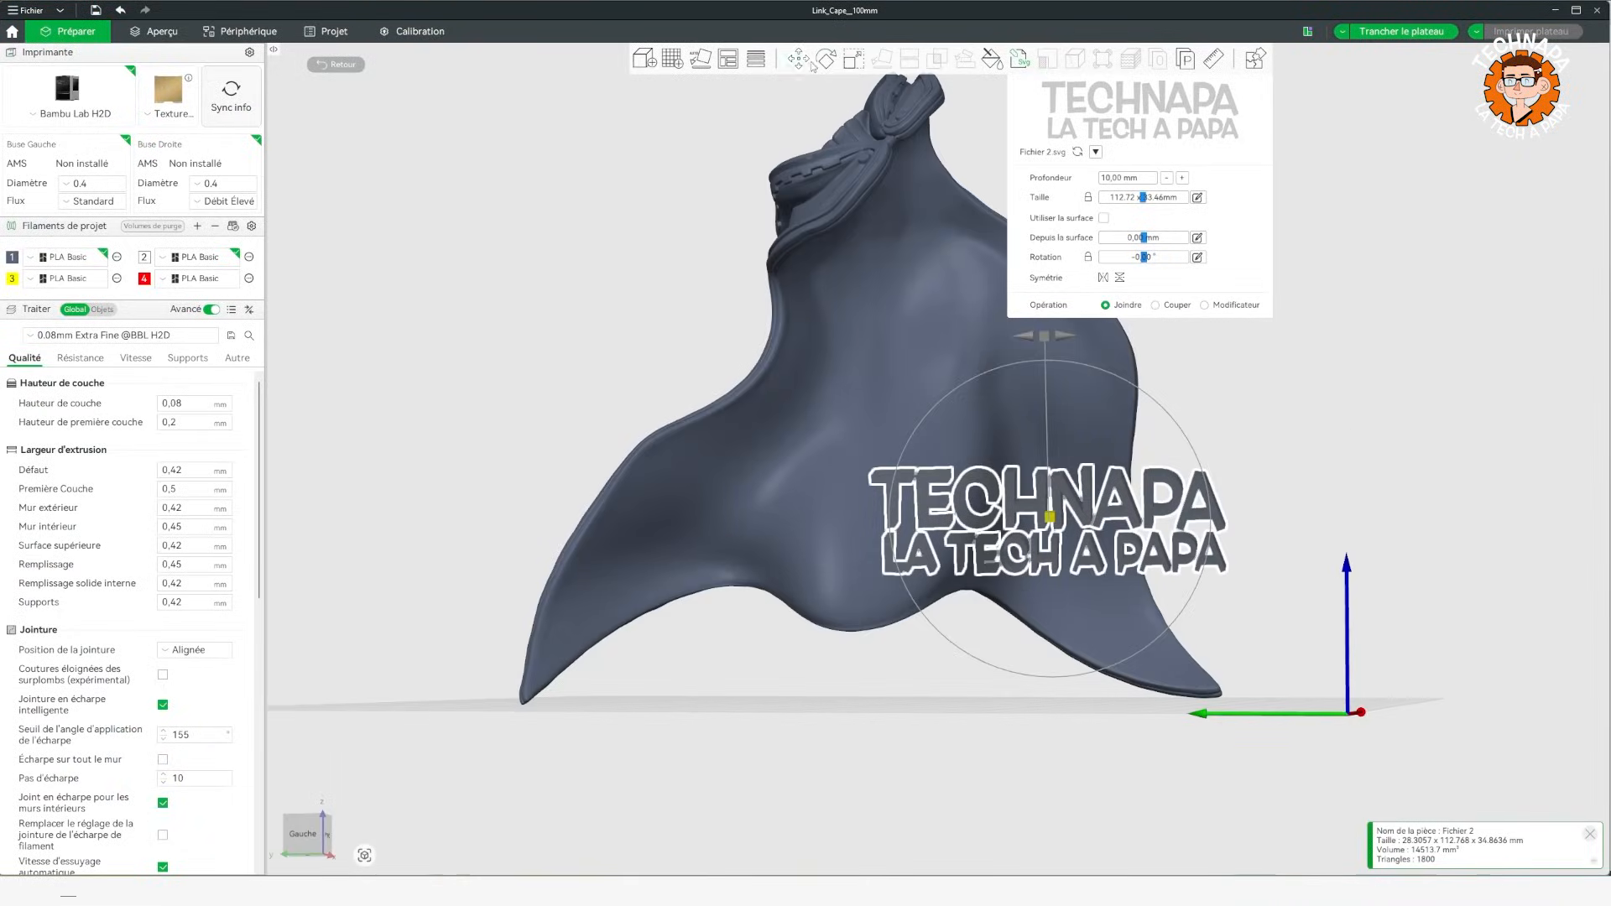
pyautogui.click(854, 59)
pyautogui.moveTo(1227, 463); pyautogui.dragTo(1077, 498)
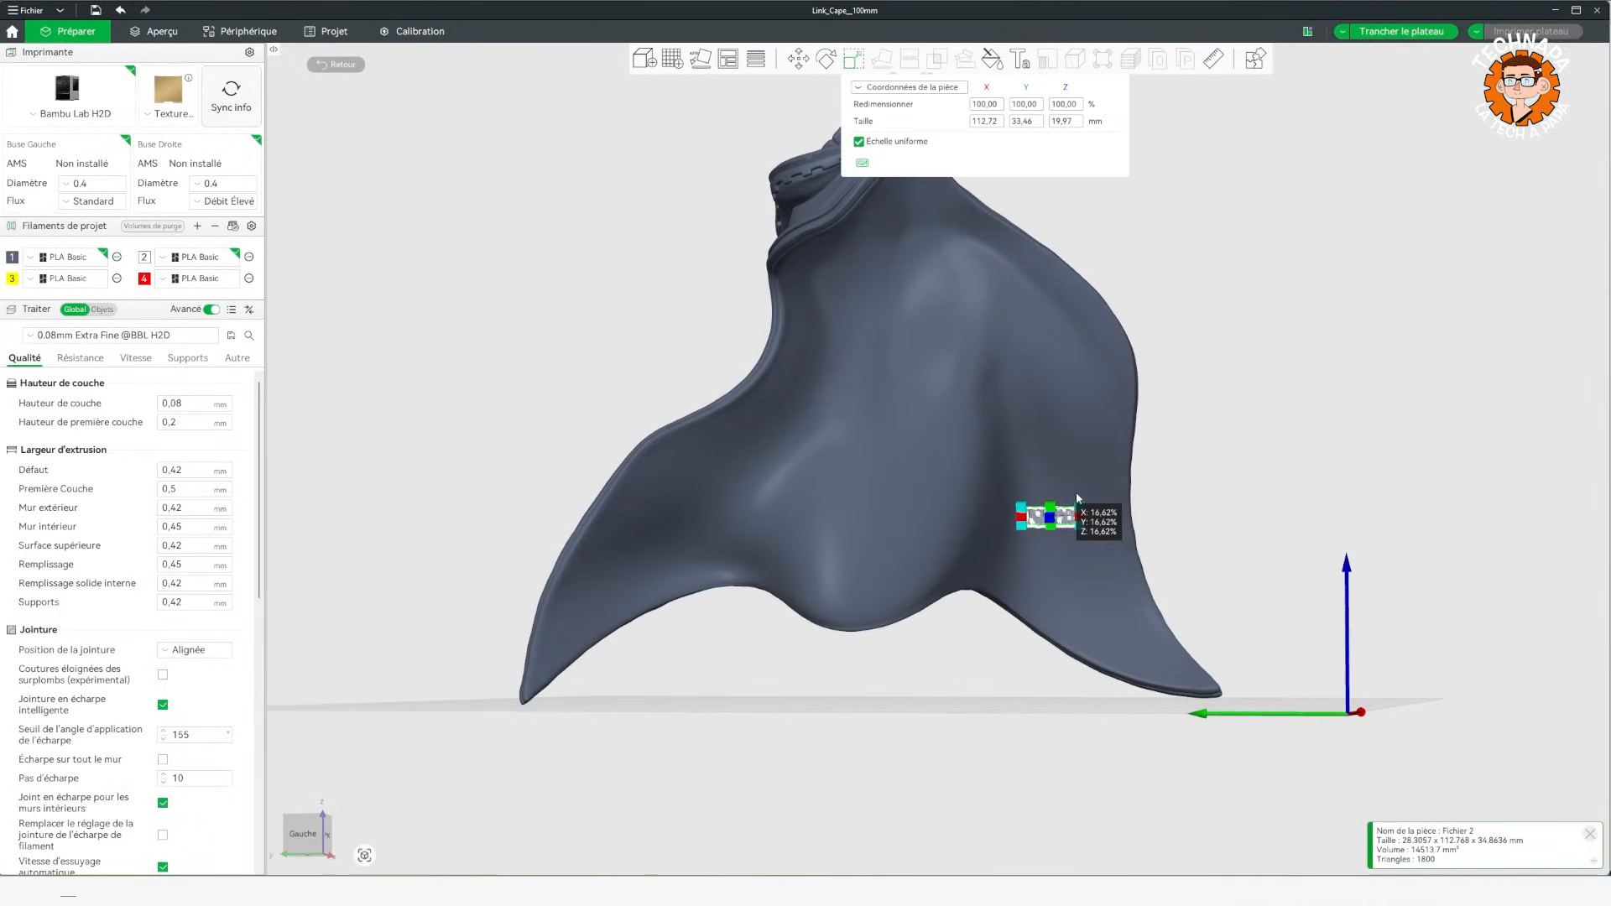
pyautogui.press('Escape')
pyautogui.scroll(6, 1177, 619)
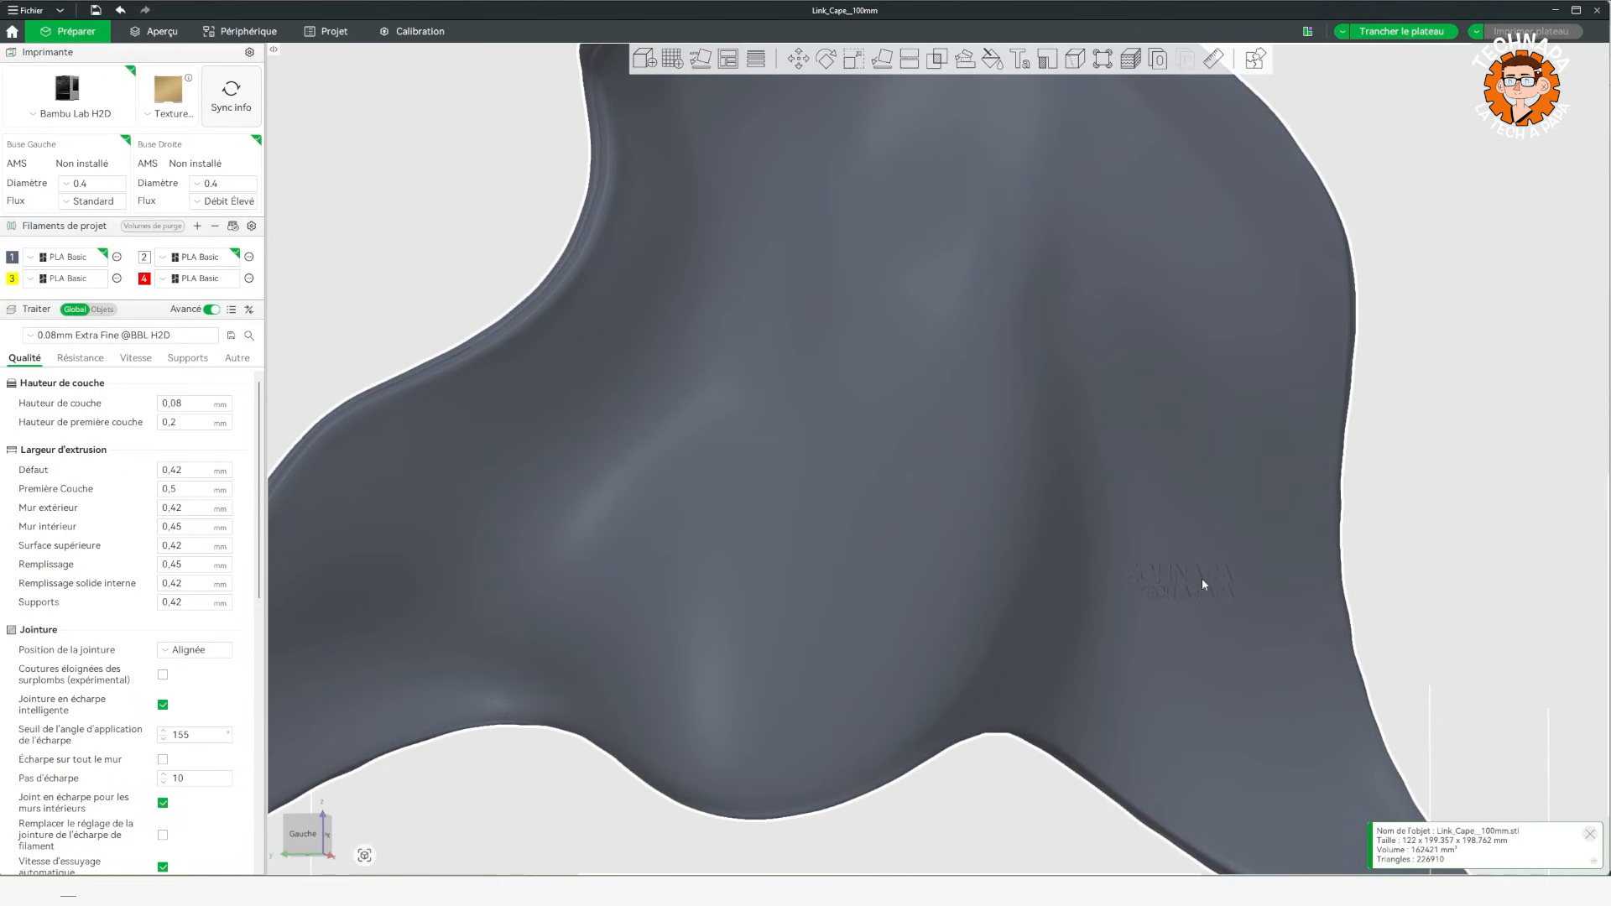
# Open the Fichier 2 part's SVG settings and make the logo follow the cape's surface.
pyautogui.moveTo(1484, 564); pyautogui.dragTo(1337, 579)
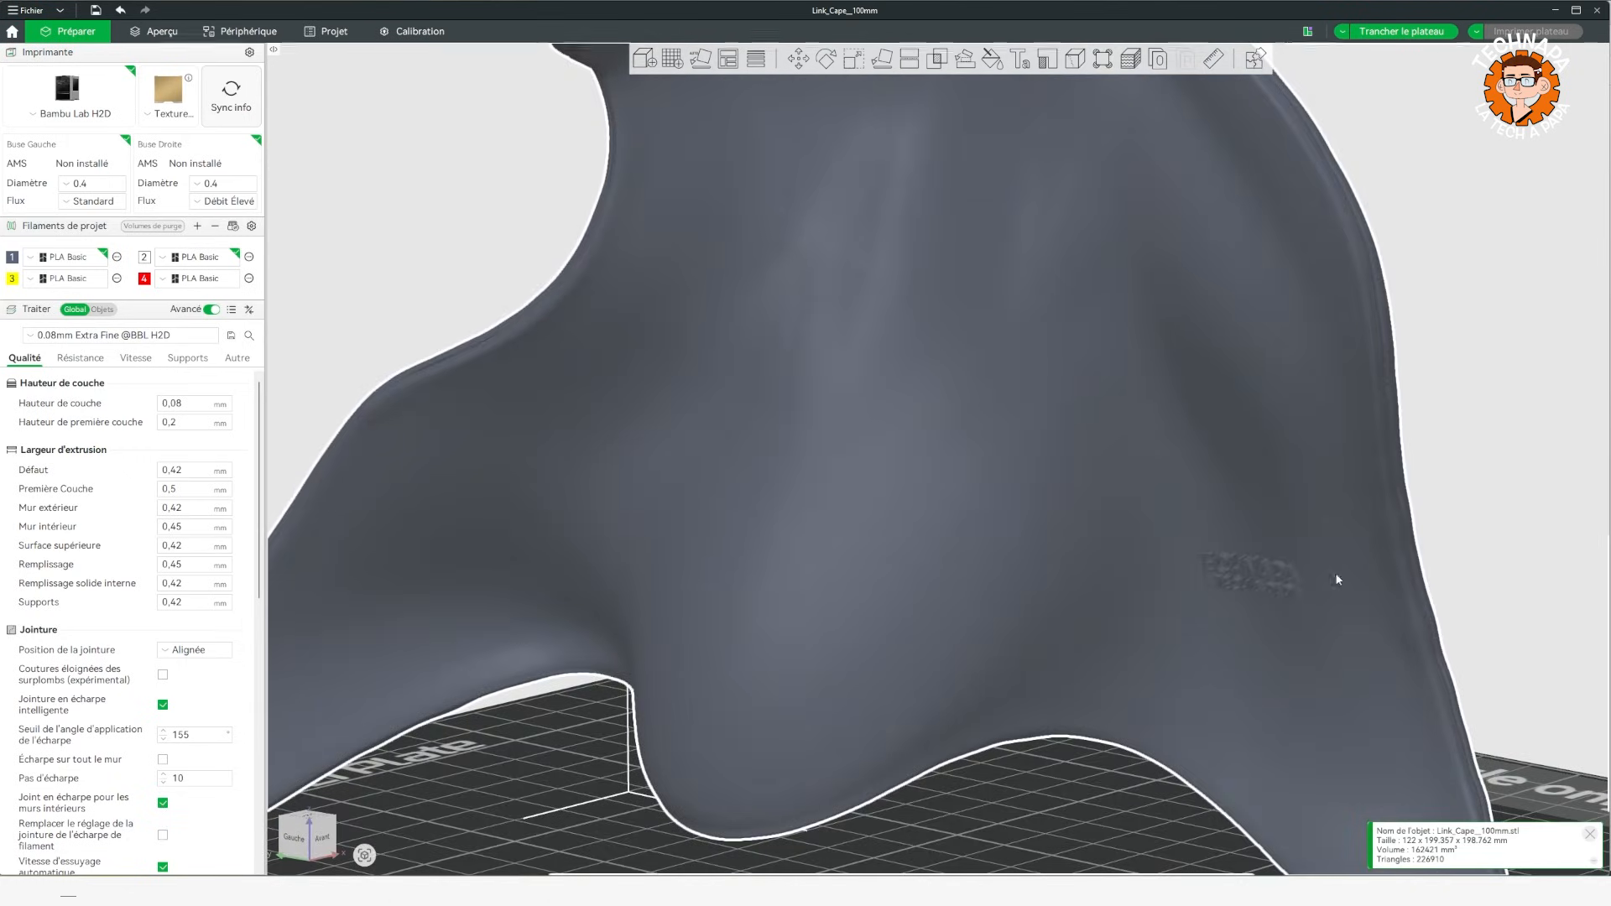
pyautogui.click(102, 310)
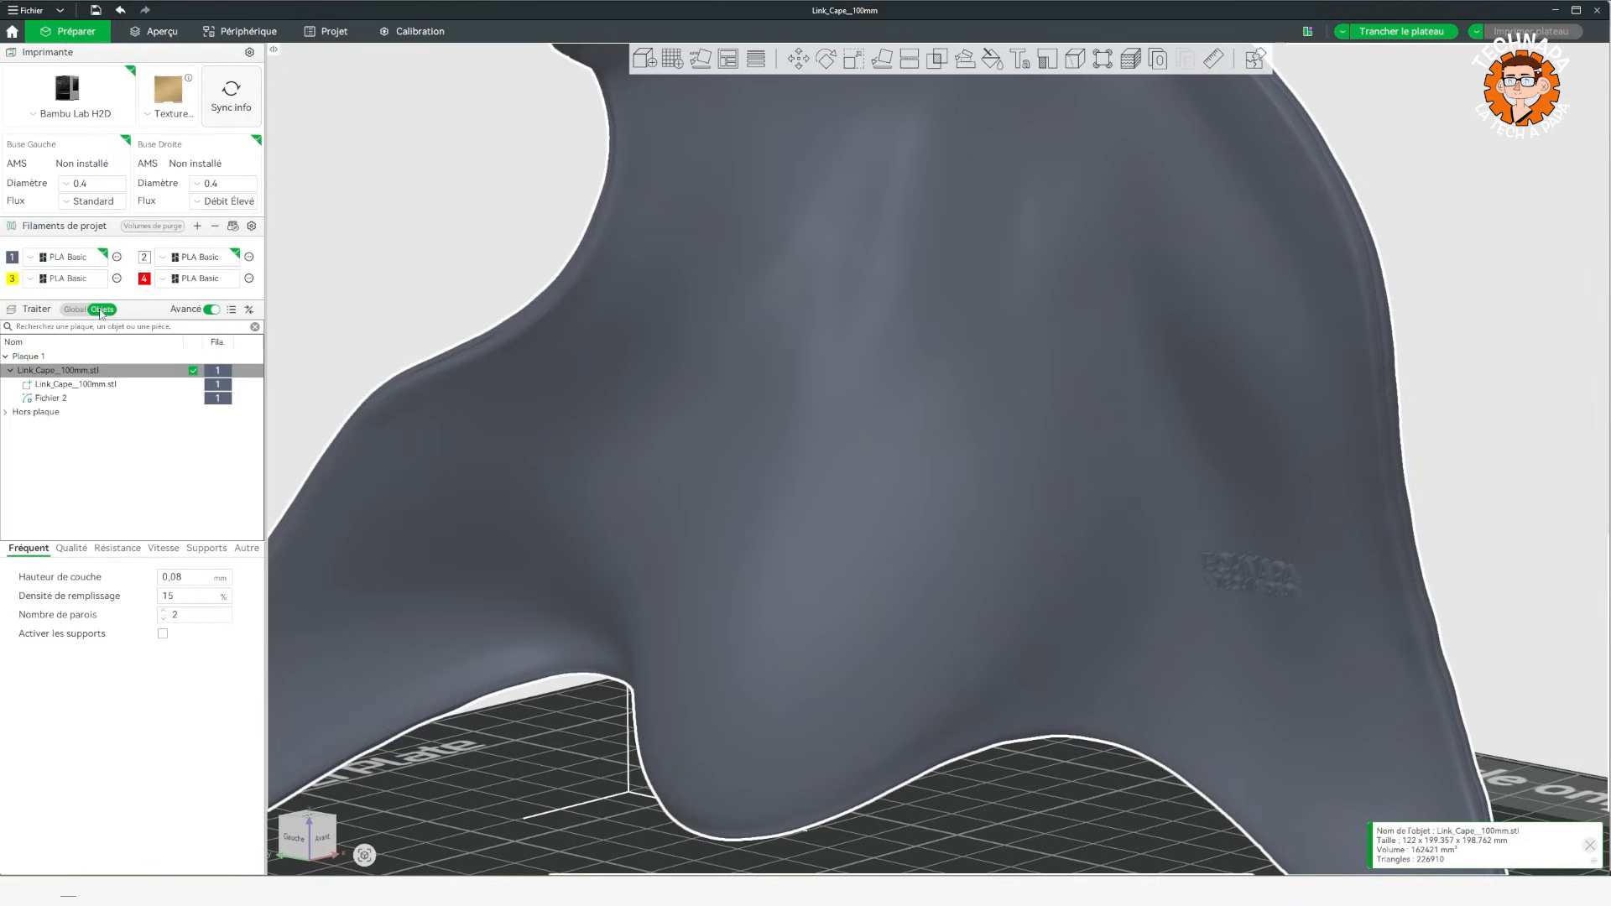
pyautogui.click(50, 400)
pyautogui.rightClick(57, 400)
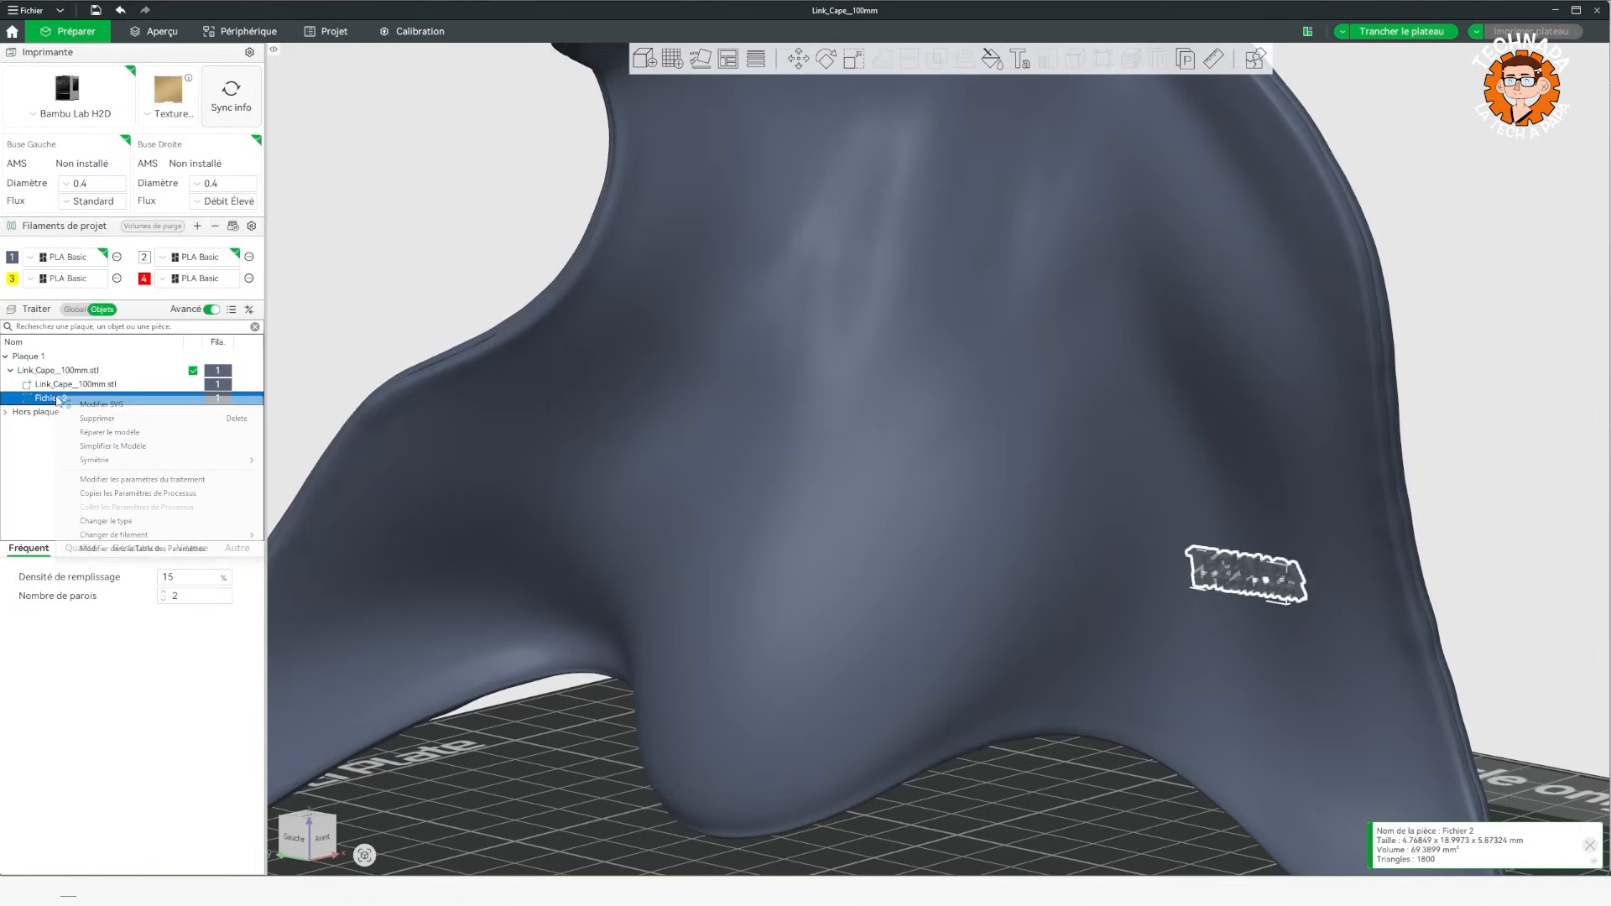
pyautogui.click(101, 405)
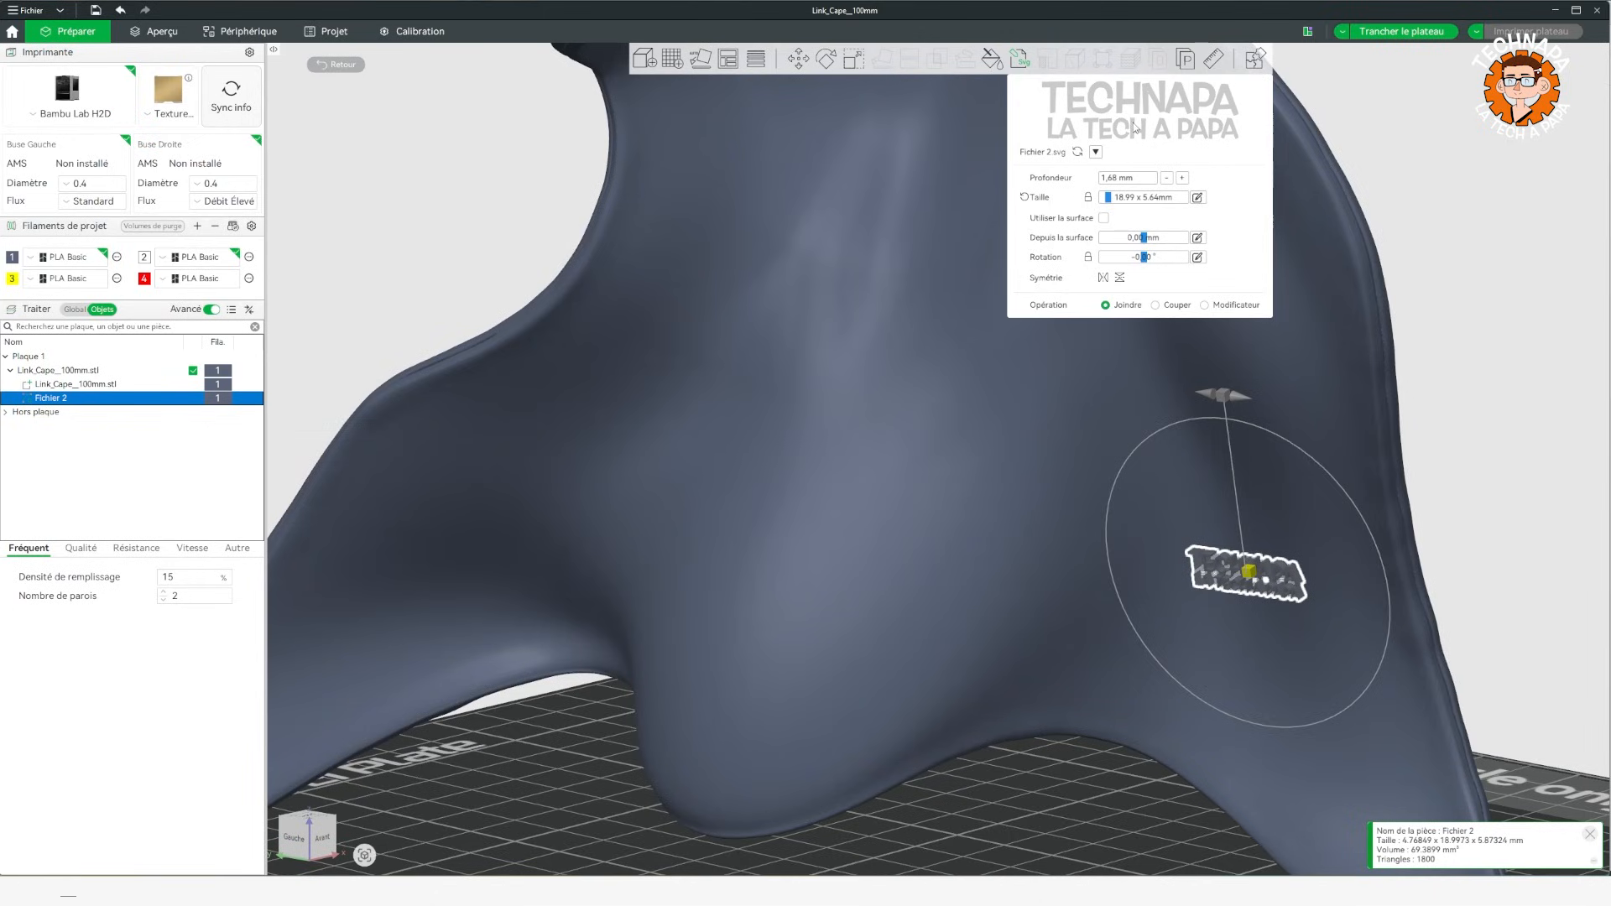
pyautogui.click(1104, 218)
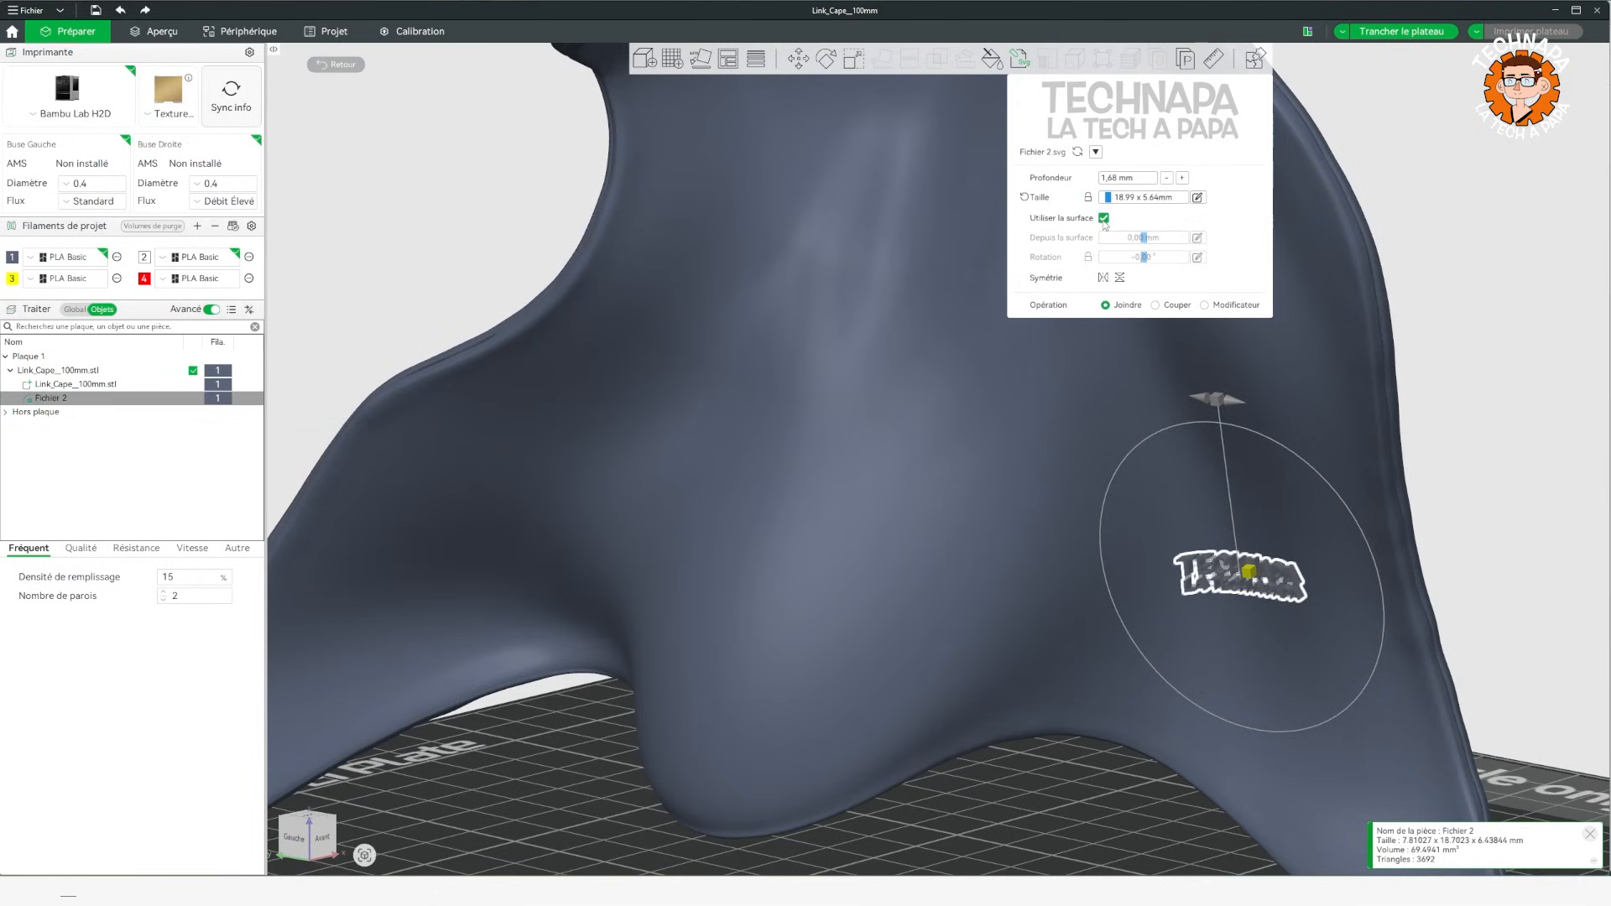
# Try to rescale the surface-following logo, and undo the last change.
pyautogui.moveTo(1509, 527); pyautogui.dragTo(1278, 453)
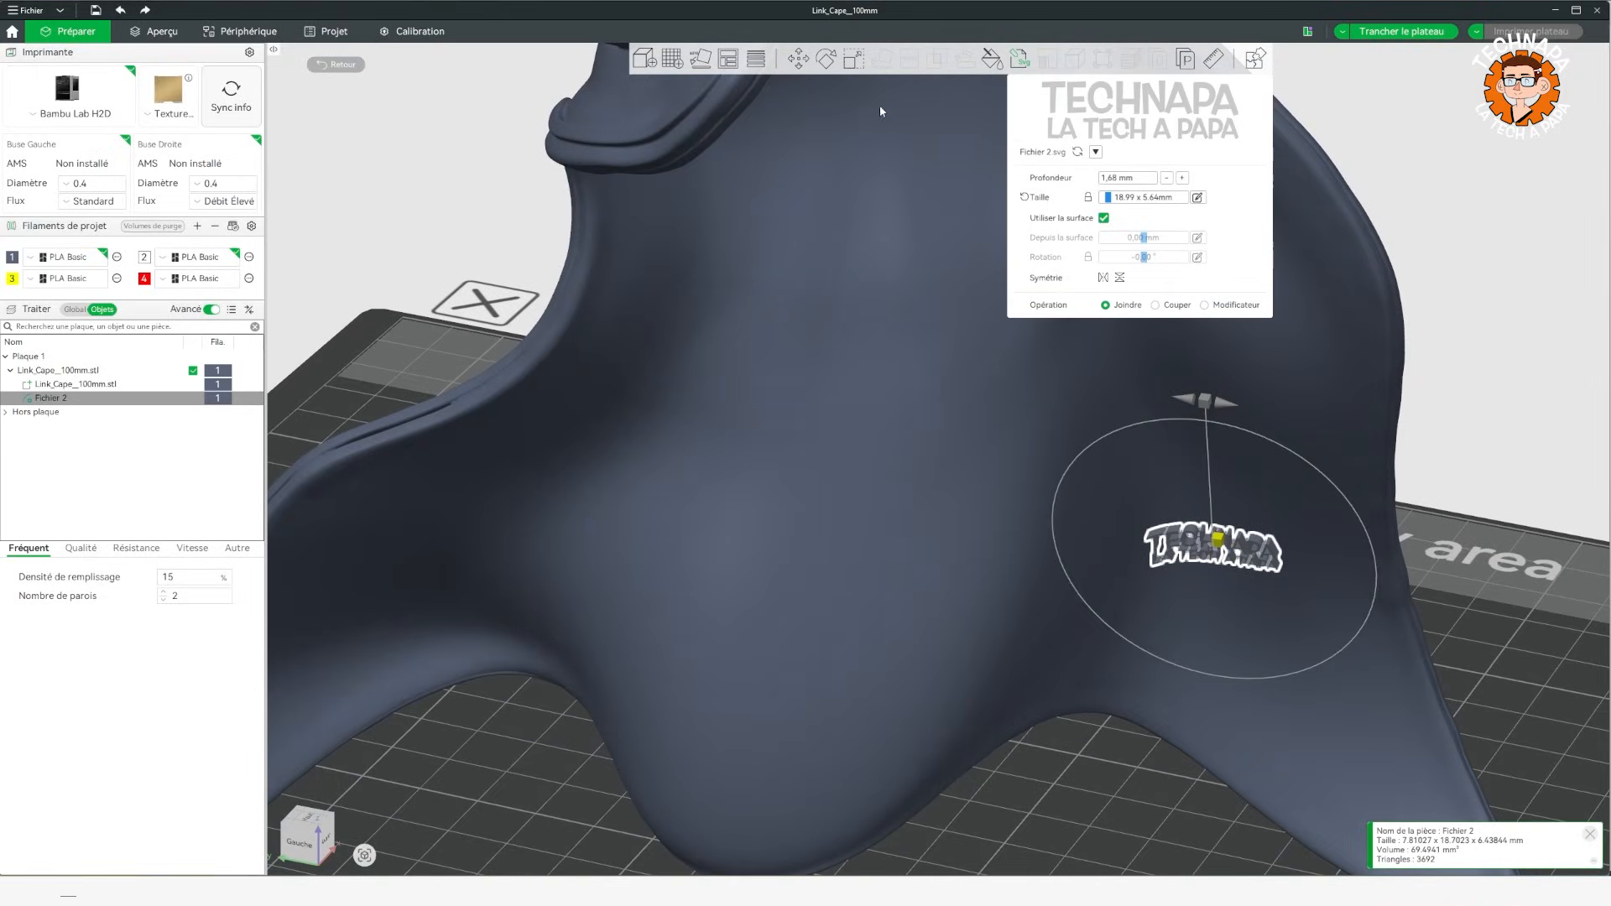
pyautogui.click(854, 58)
pyautogui.moveTo(1212, 562); pyautogui.dragTo(1224, 529)
pyautogui.hotkey('ctrl', 'z')
# Inspect the embossed logo on the cape from several angles, and delete the cape model.
pyautogui.moveTo(1570, 525)
pyautogui.mouseDown()
pyautogui.moveTo(1553, 506)
pyautogui.moveTo(1520, 525)
pyautogui.moveTo(1557, 522)
pyautogui.mouseUp()
pyautogui.scroll(-6, 1517, 545)
pyautogui.scroll(4, 1389, 569)
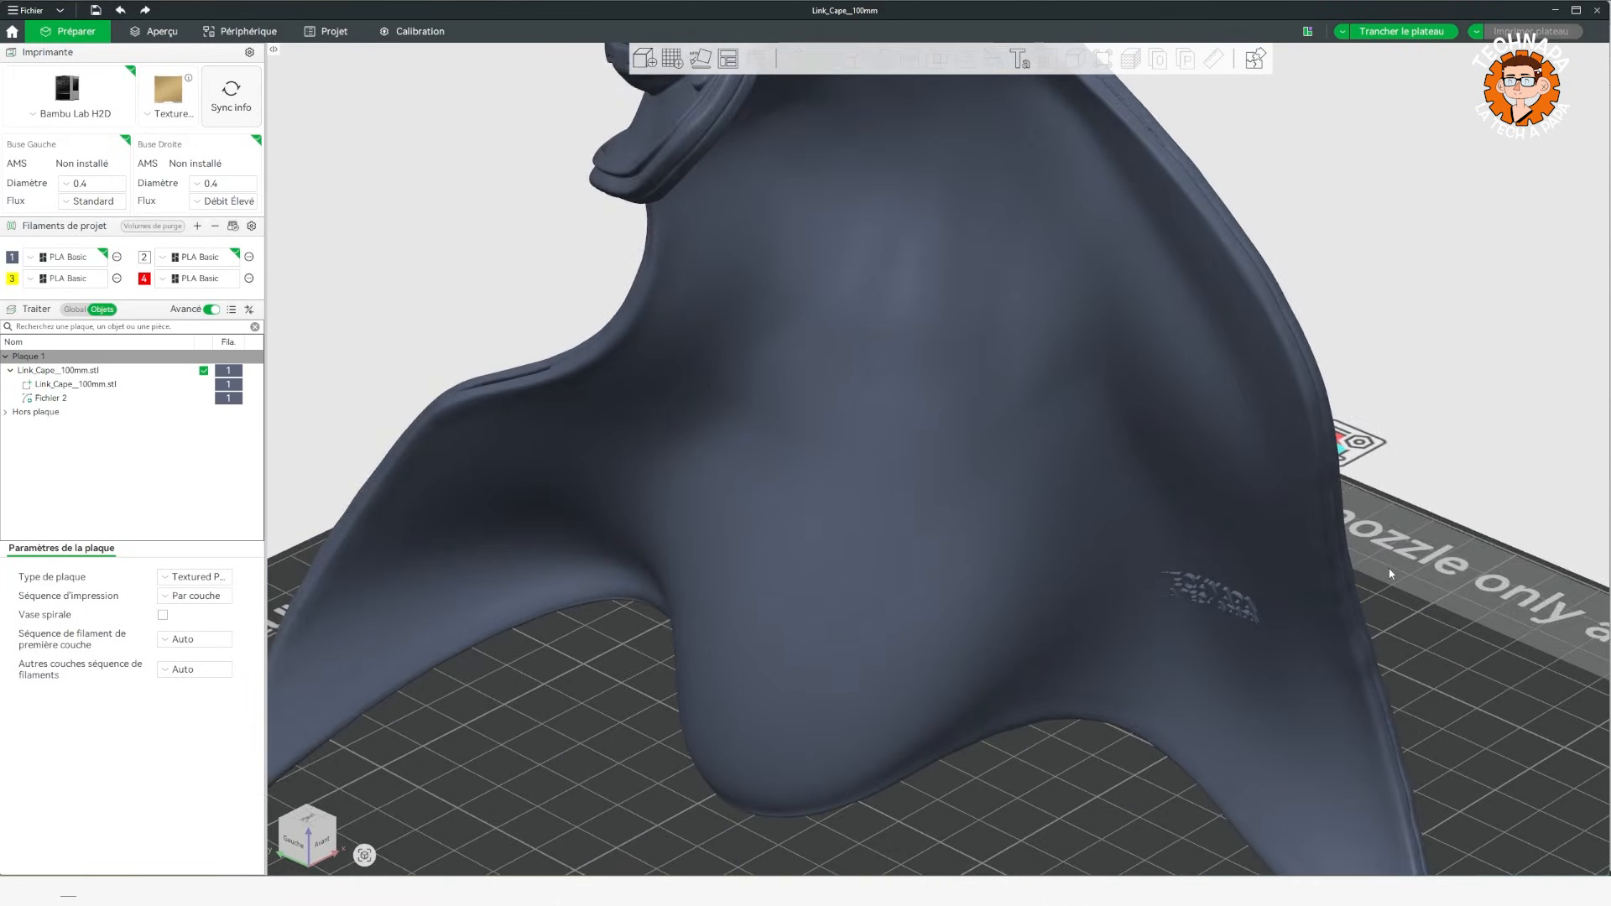
pyautogui.scroll(-3, 1389, 574)
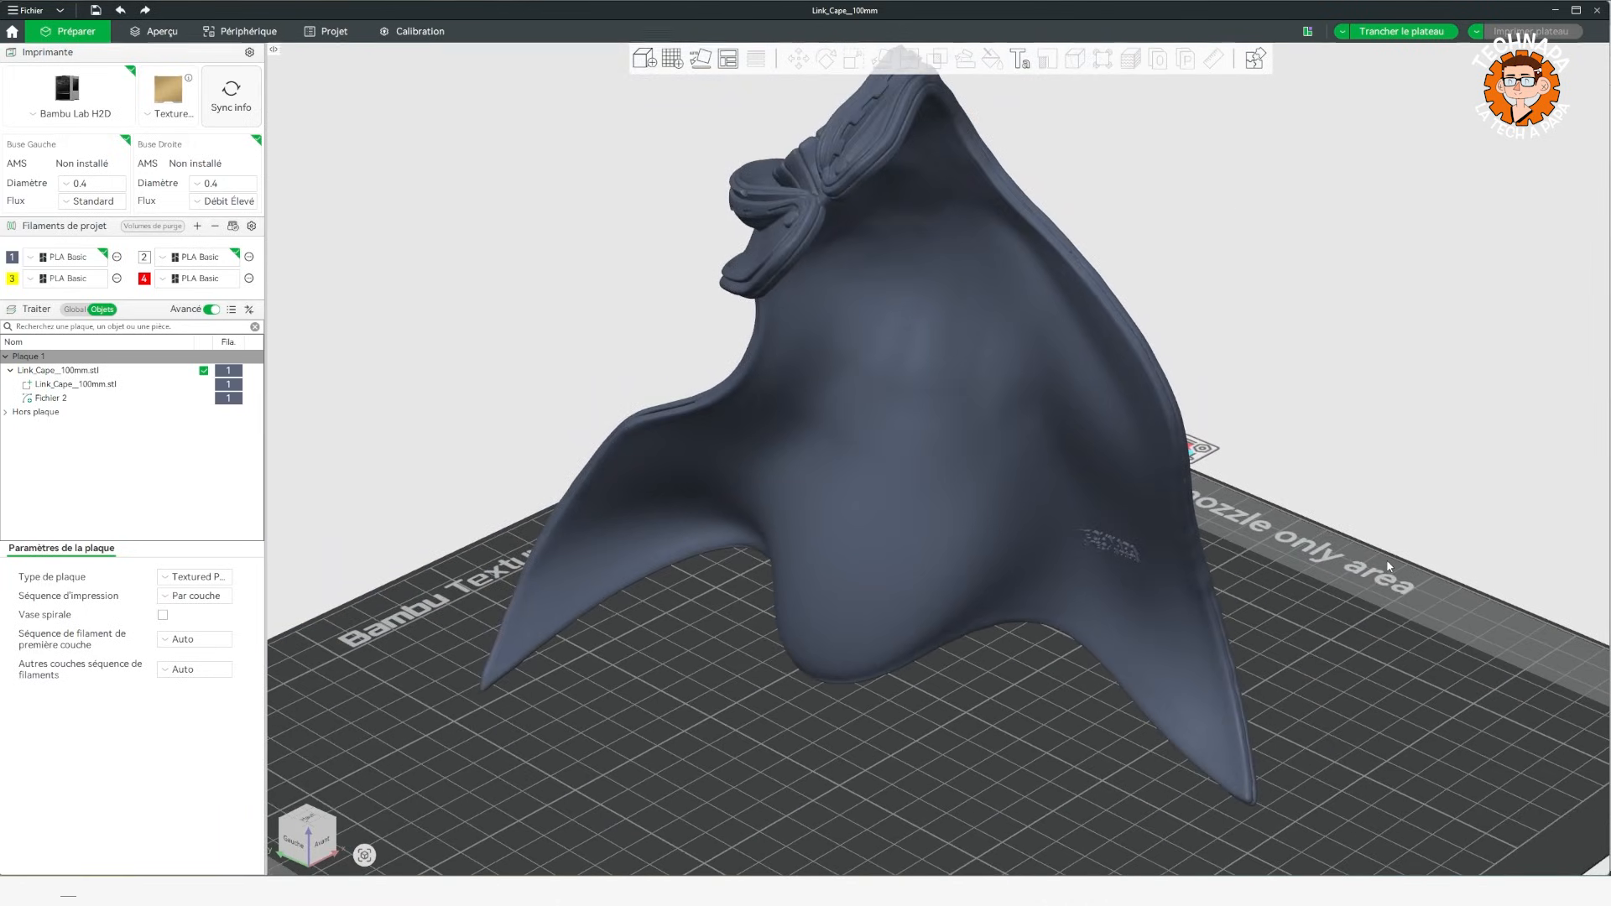
pyautogui.moveTo(1389, 574); pyautogui.dragTo(1424, 562)
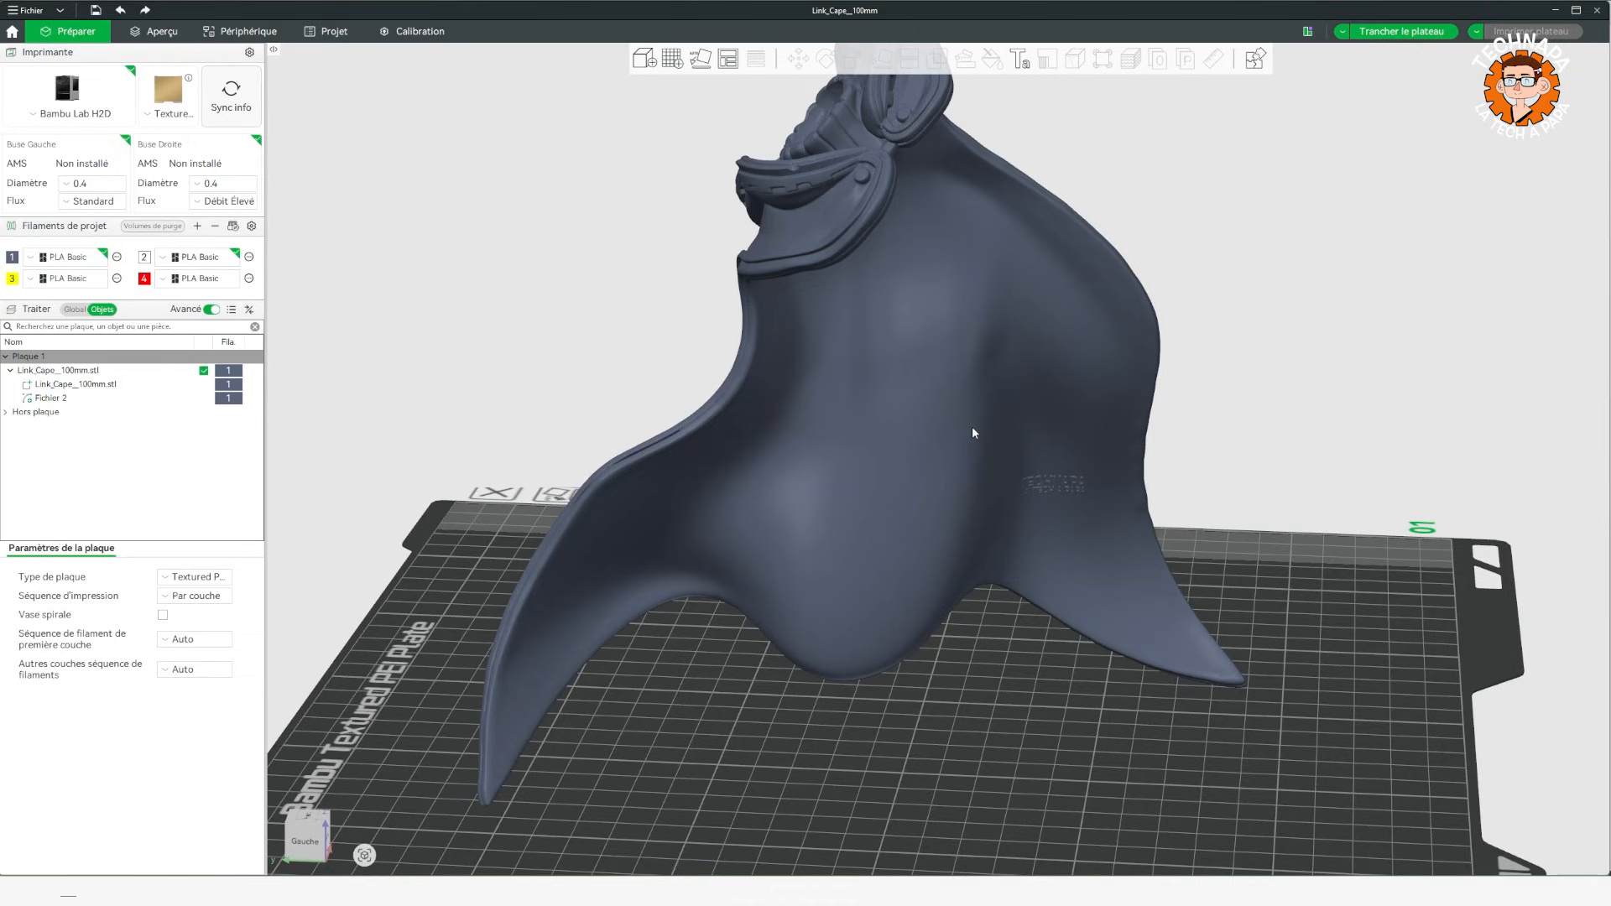
pyautogui.moveTo(1337, 532); pyautogui.dragTo(1304, 538)
pyautogui.click(916, 442)
pyautogui.press('Delete')
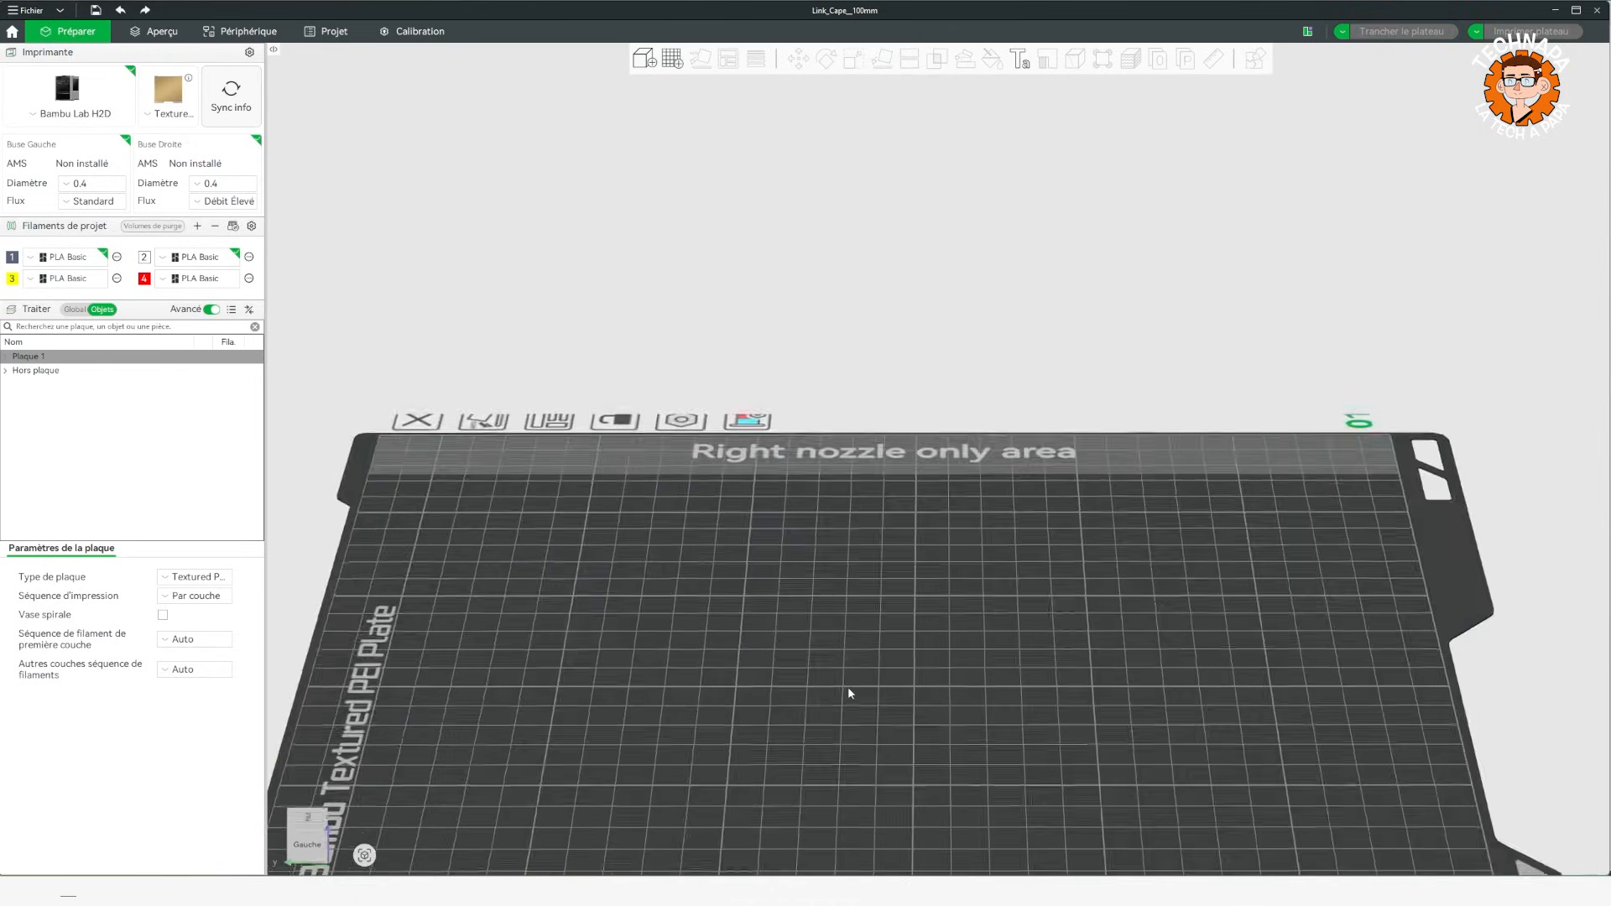
# Load the coffee mug v3.STL model onto the empty plate.
pyautogui.rightClick(893, 618)
pyautogui.moveTo(999, 722)
pyautogui.click(1108, 738)
pyautogui.moveTo(1135, 665); pyautogui.dragTo(894, 507)
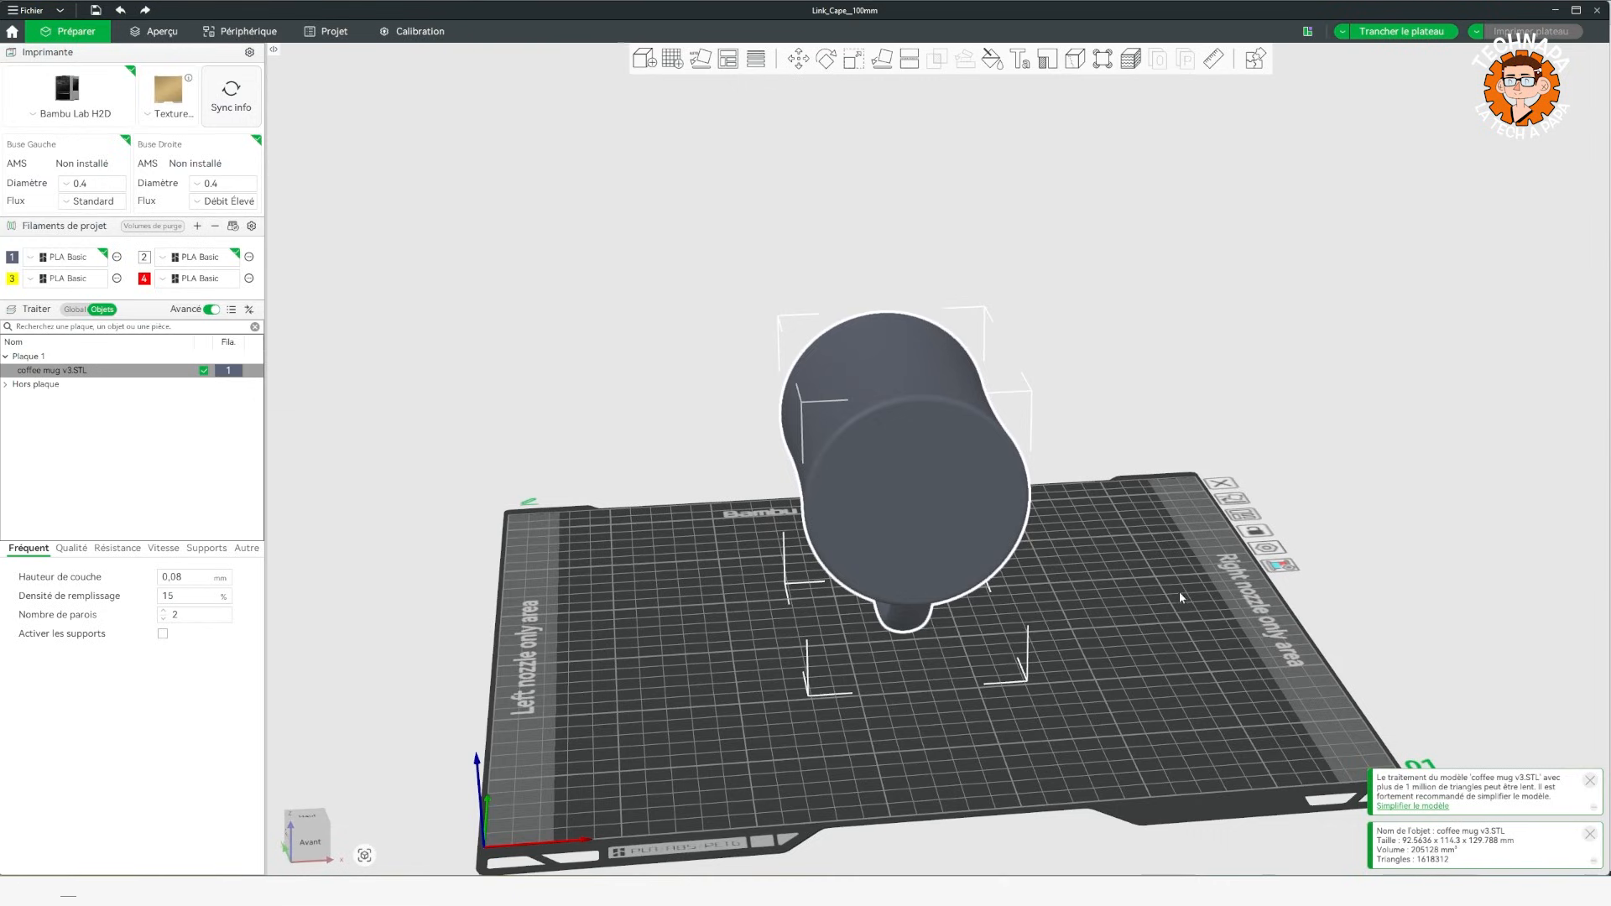
# Stand the coffee mug upright on its base.
pyautogui.click(1230, 400)
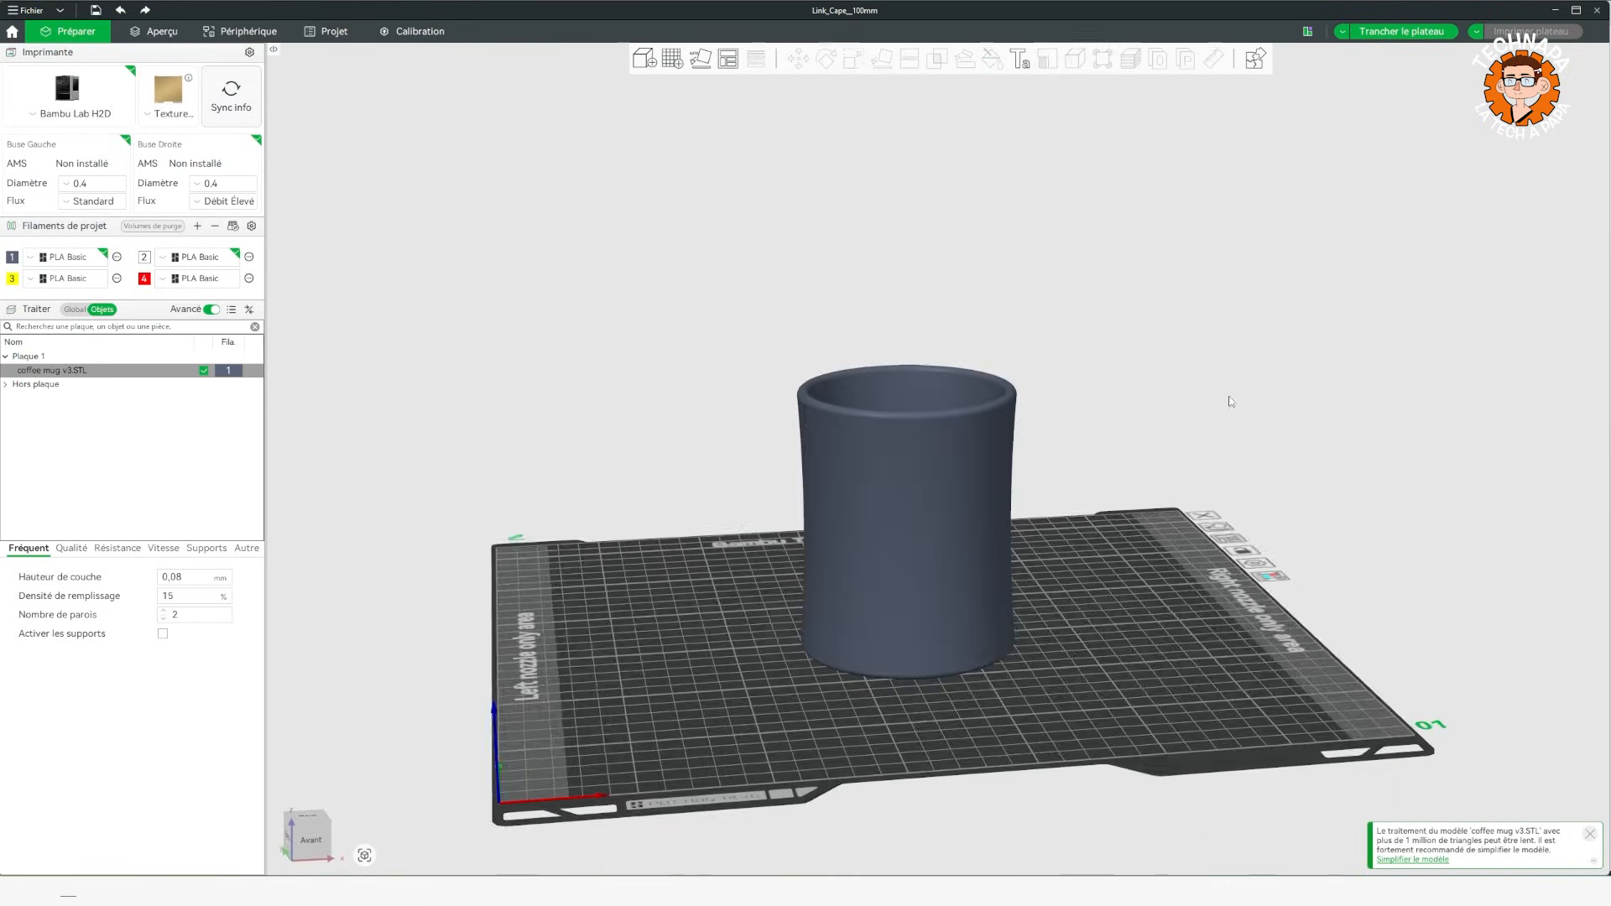
pyautogui.moveTo(1230, 399); pyautogui.dragTo(1199, 385)
pyautogui.click(946, 512)
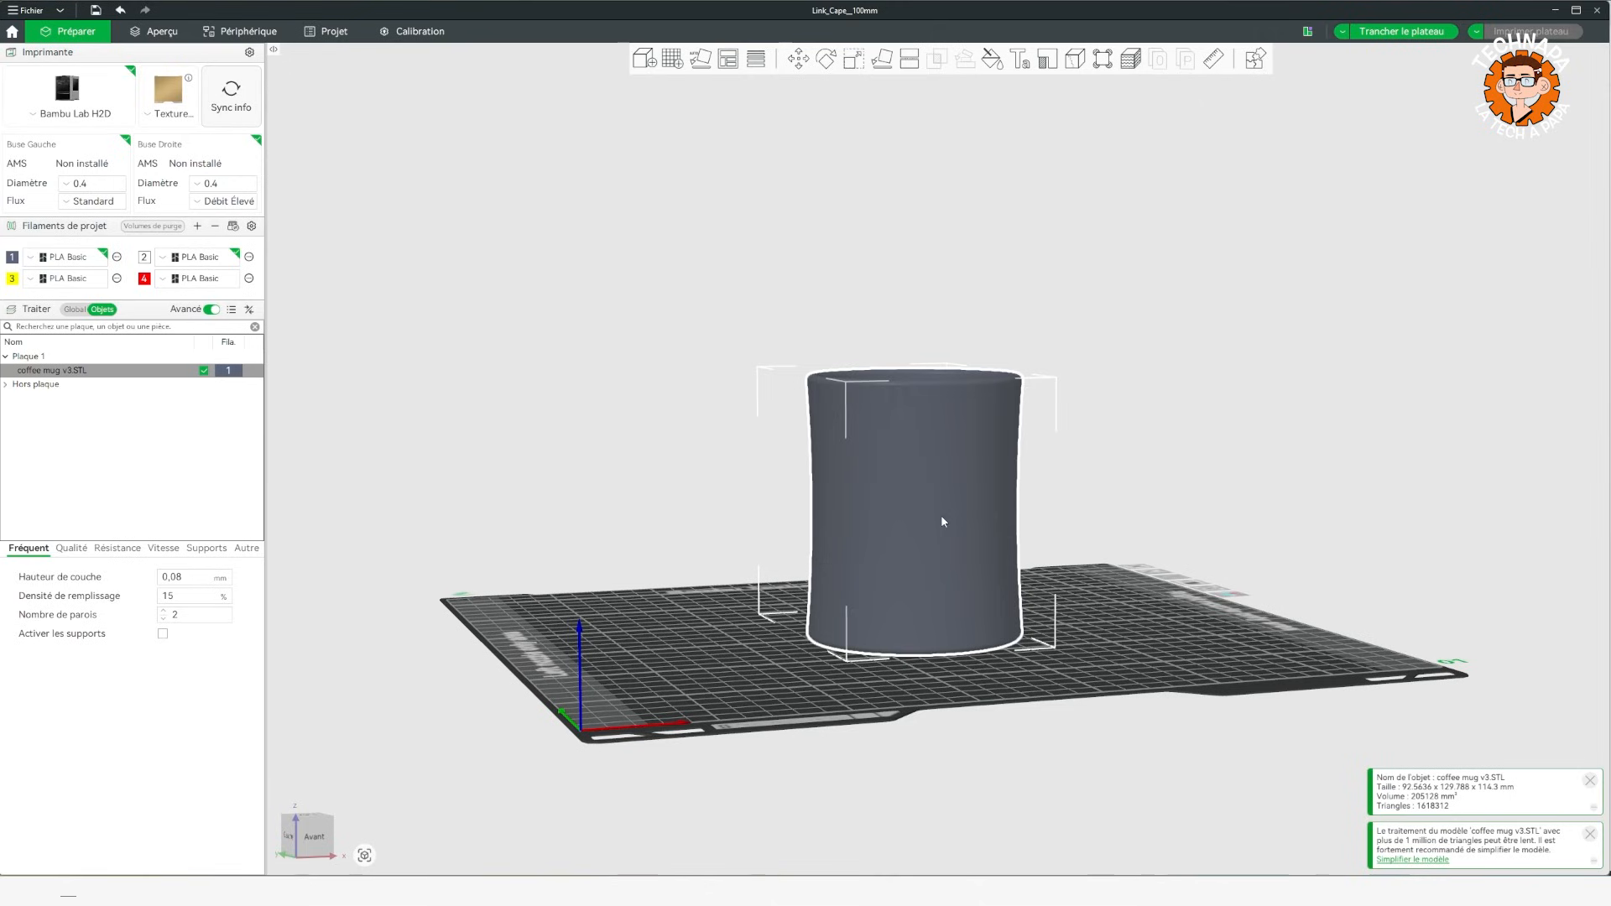
# Add the deer-and-forest SVG as a part on the side of the mug.
pyautogui.rightClick(957, 495)
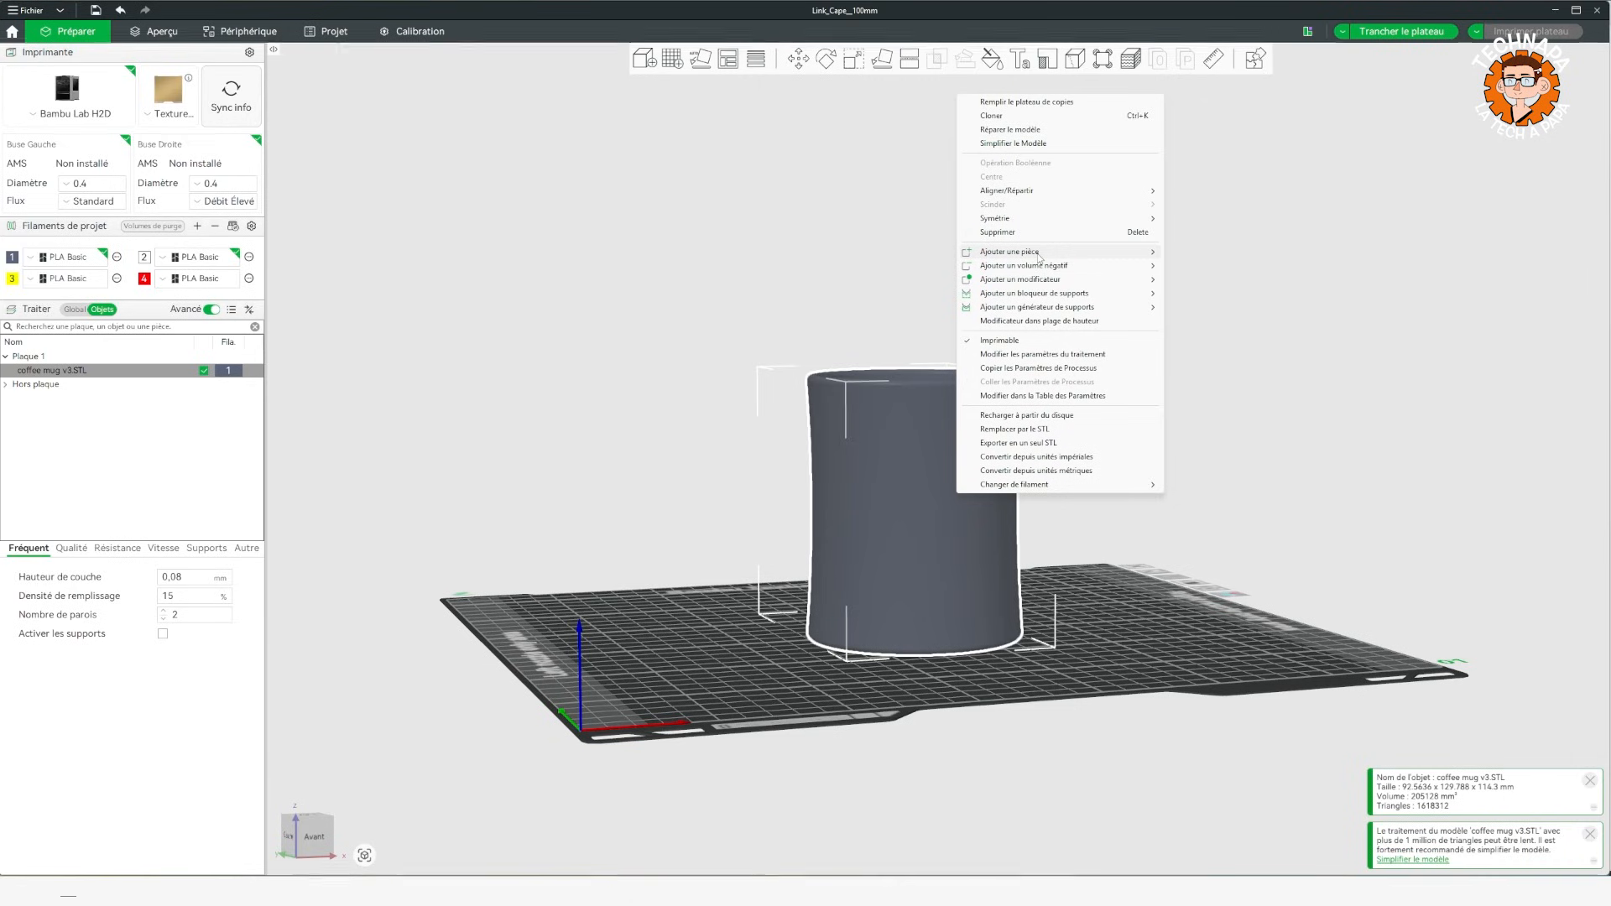
pyautogui.moveTo(1077, 252)
pyautogui.click(1186, 392)
pyautogui.doubleClick(210, 148)
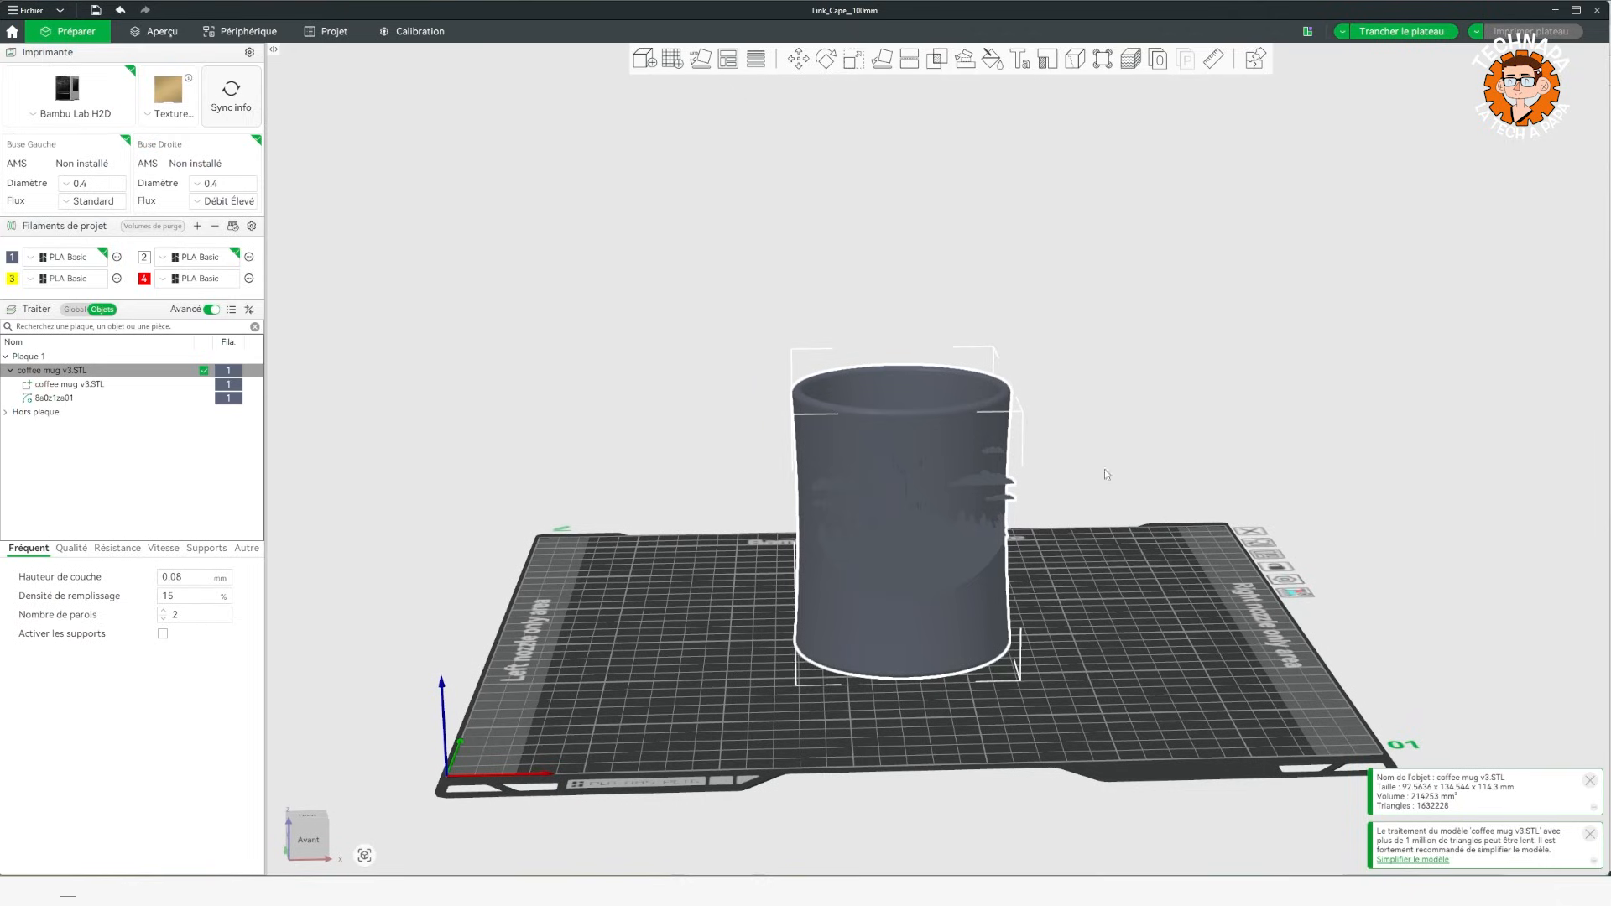
# Scale the deer scene down uniformly to about 83 x 62 mm and position it on the mug's front.
pyautogui.click(1106, 470)
pyautogui.click(965, 551)
pyautogui.click(1126, 382)
pyautogui.click(896, 559)
# Open the deer scene's SVG settings and make it follow the mug's curved surface.
pyautogui.click(52, 400)
pyautogui.click(366, 410)
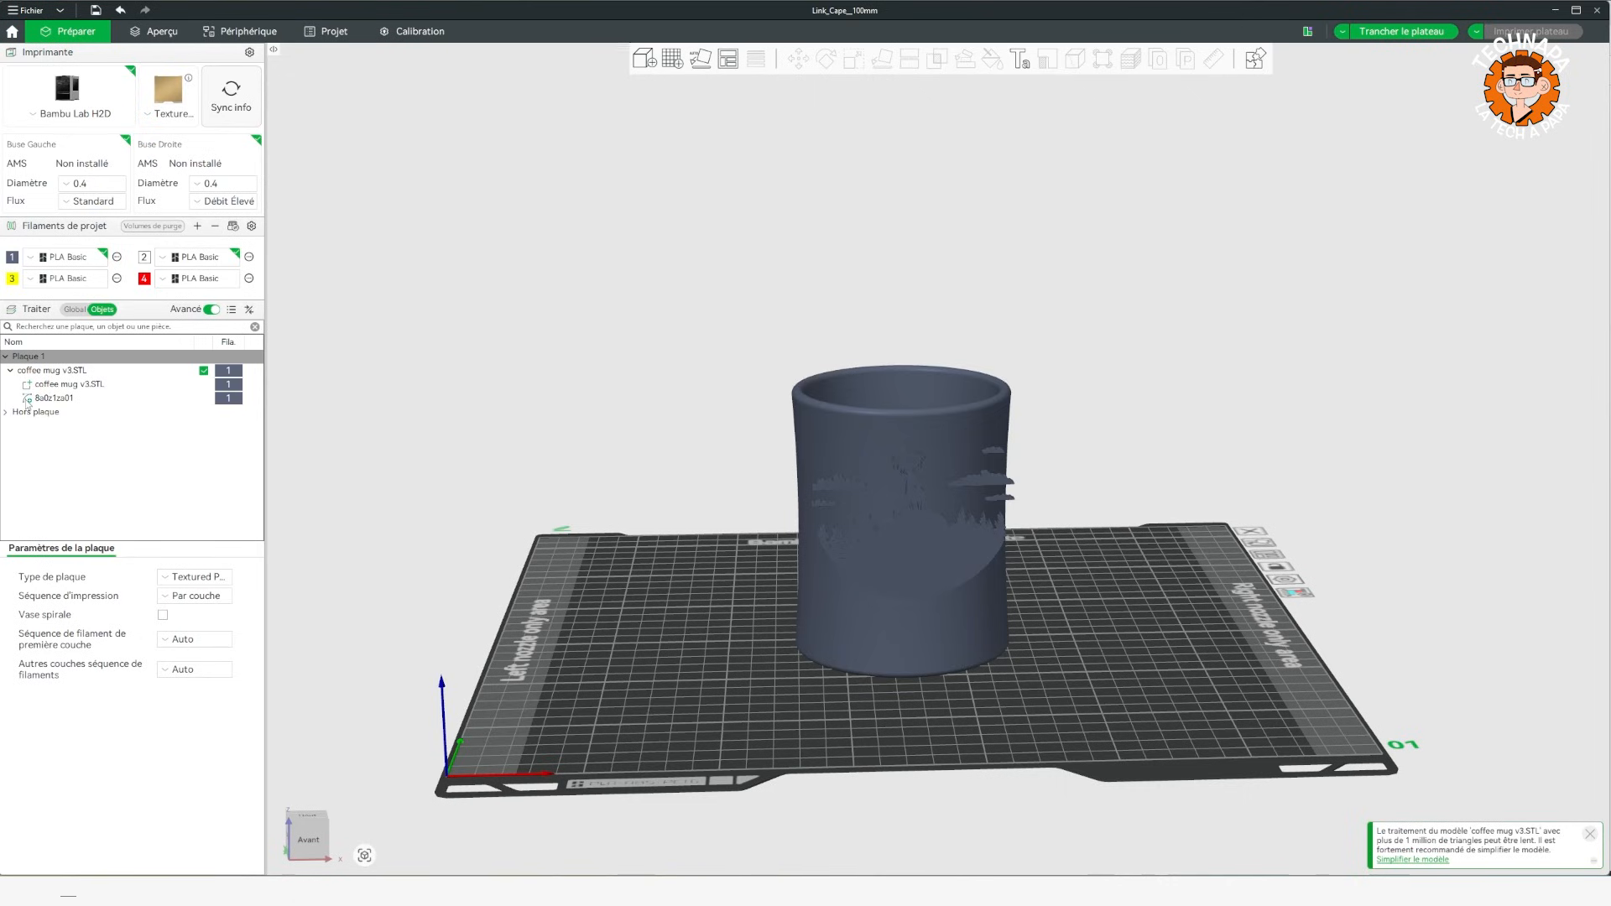
pyautogui.rightClick(57, 400)
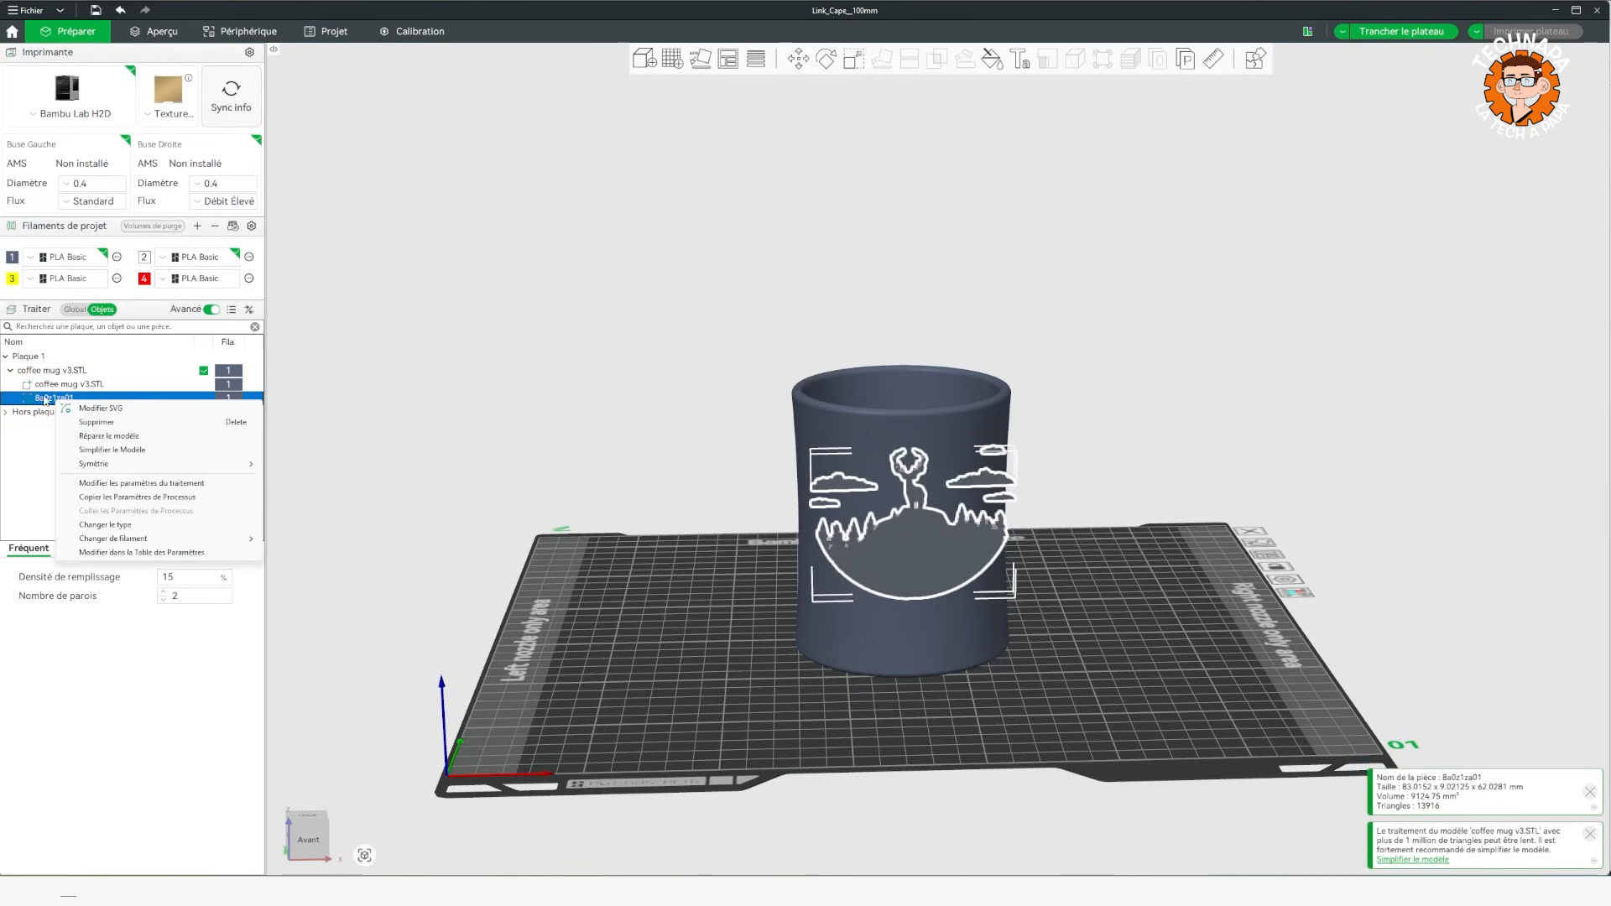
pyautogui.click(94, 409)
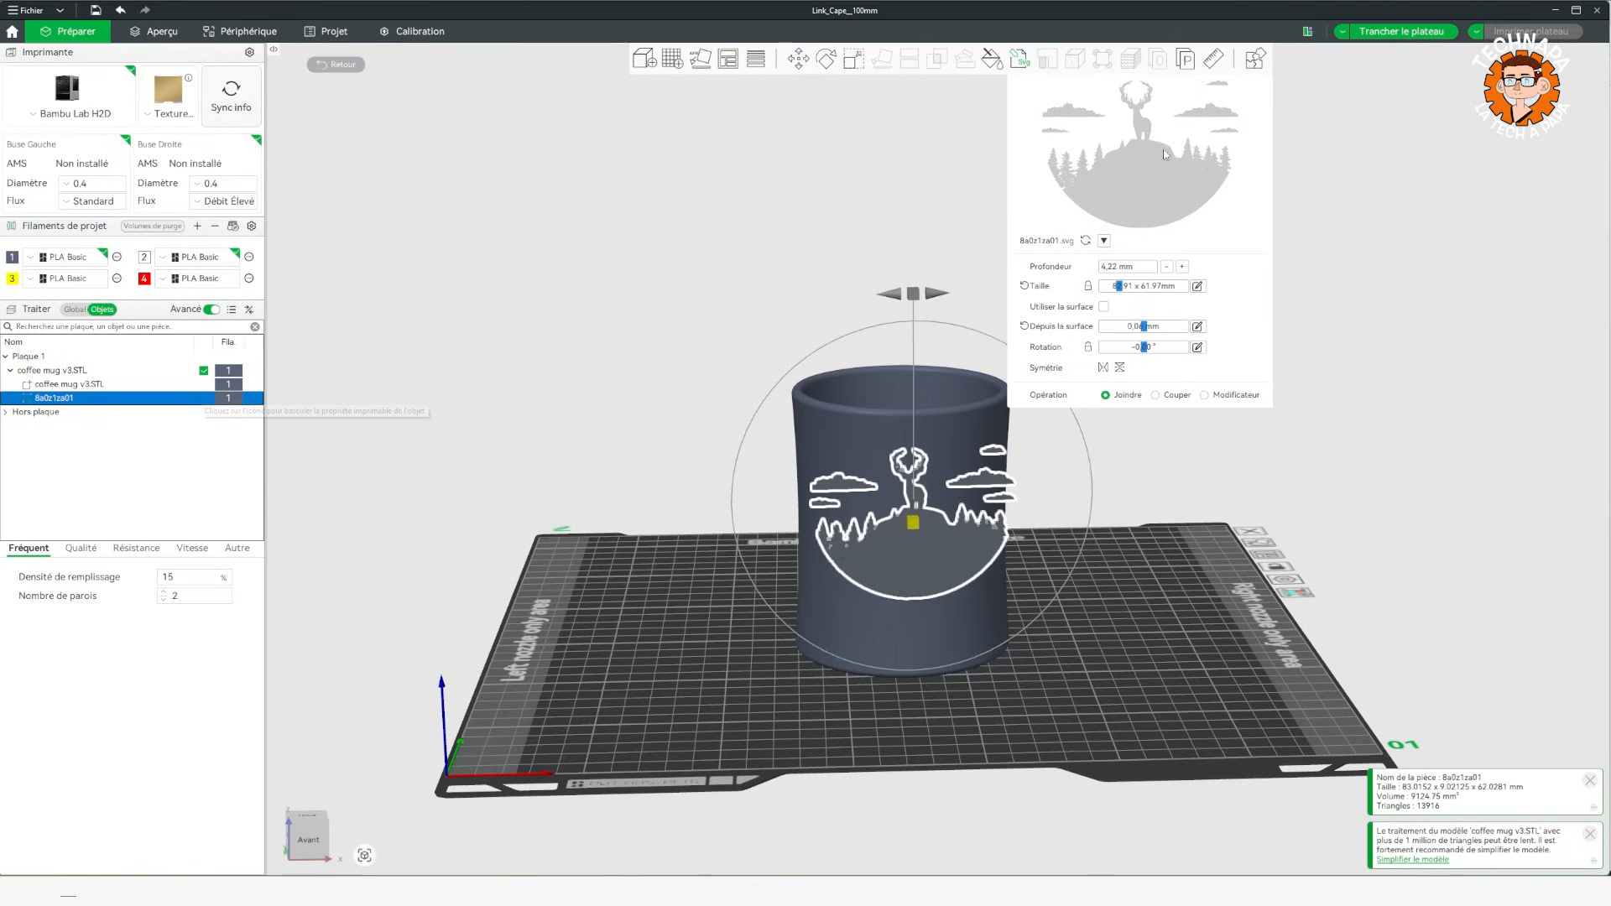
pyautogui.click(1104, 307)
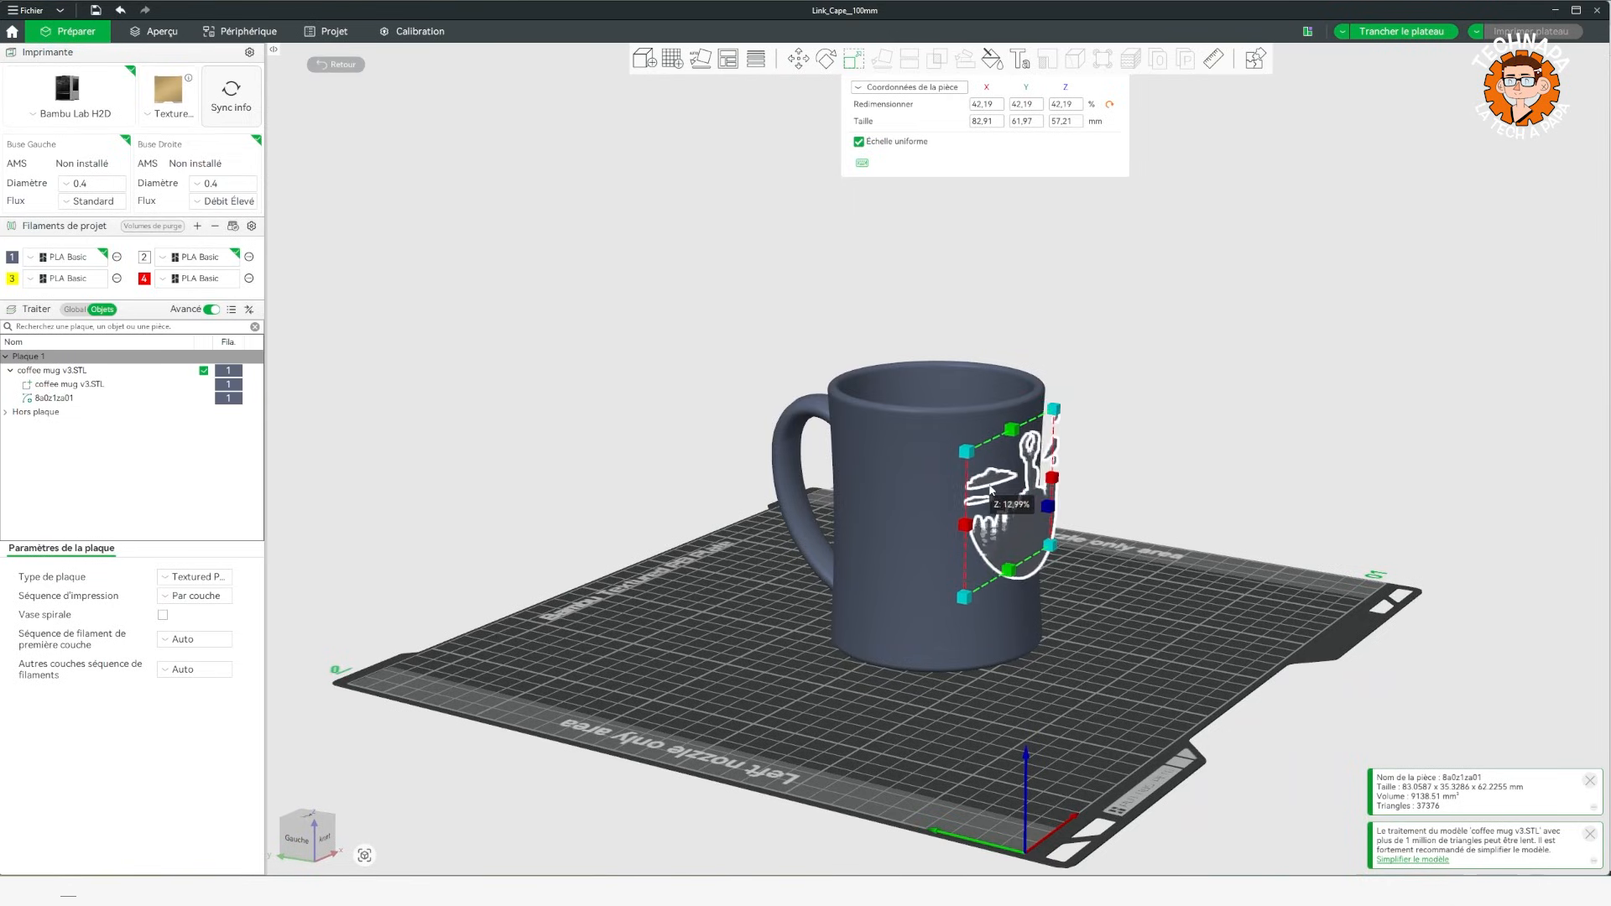
# Thin the deer scene's relief to about 1.73 mm deep and reapply its surface-following option.
pyautogui.click(1306, 531)
pyautogui.moveTo(1307, 531); pyautogui.dragTo(1335, 529)
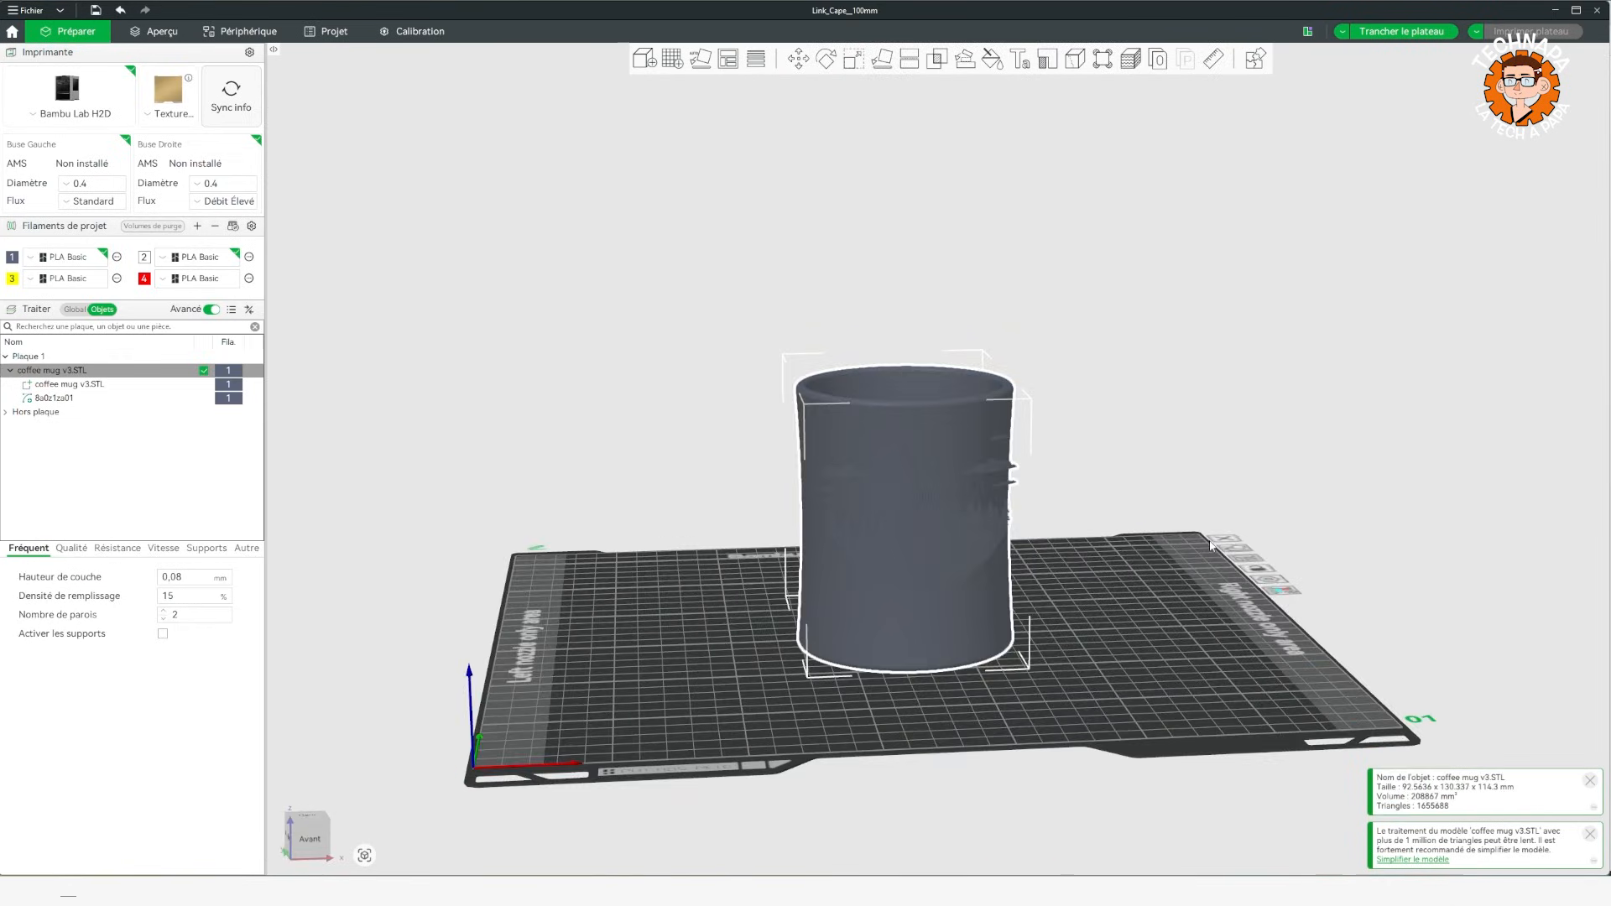
pyautogui.moveTo(1217, 544); pyautogui.dragTo(1261, 548)
pyautogui.click(57, 400)
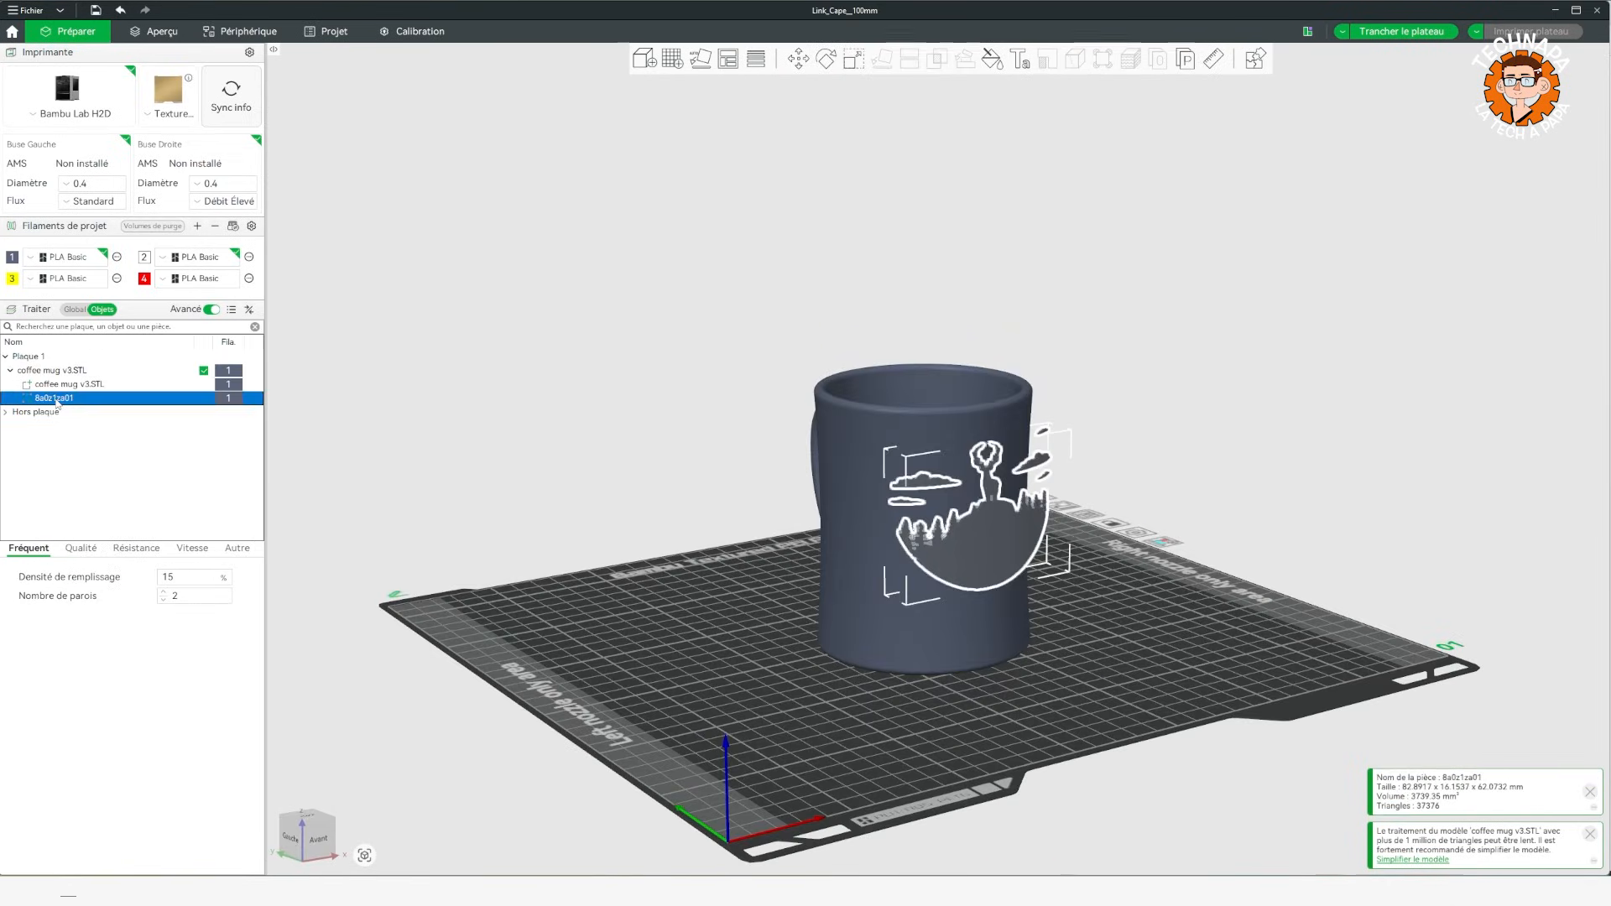
pyautogui.rightClick(56, 399)
pyautogui.click(94, 407)
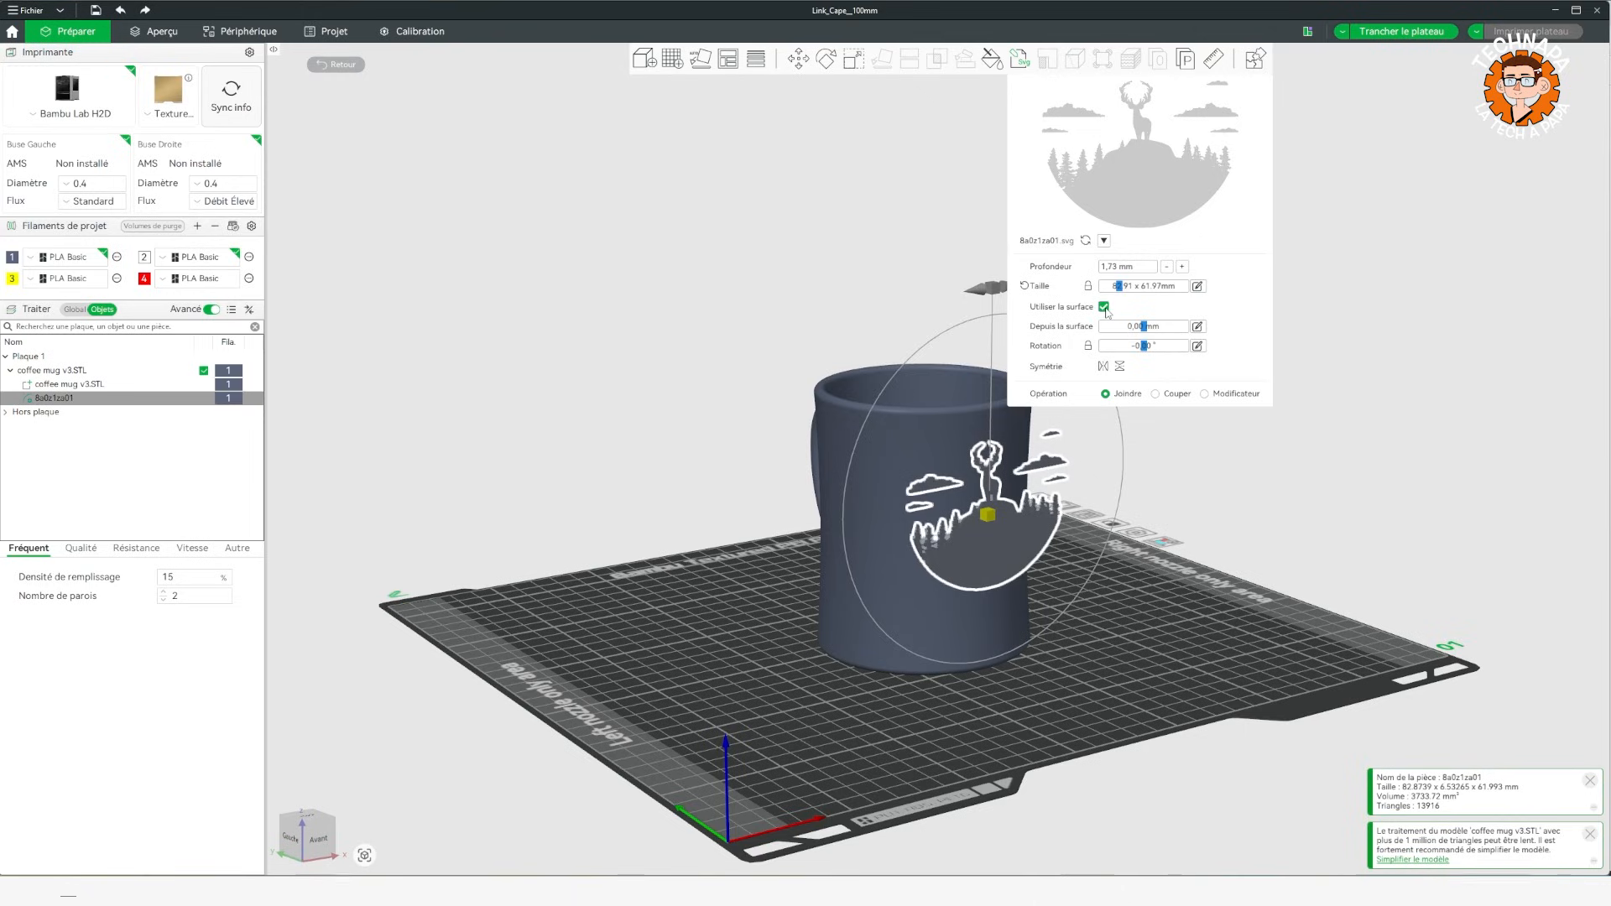
pyautogui.moveTo(1179, 573); pyautogui.dragTo(1153, 554)
# Paint the deer scene and clouds on the mug with filament 2 using the fill tool, and erase all the paint.
pyautogui.click(1284, 424)
pyautogui.moveTo(1290, 421); pyautogui.dragTo(1331, 467)
pyautogui.click(947, 519)
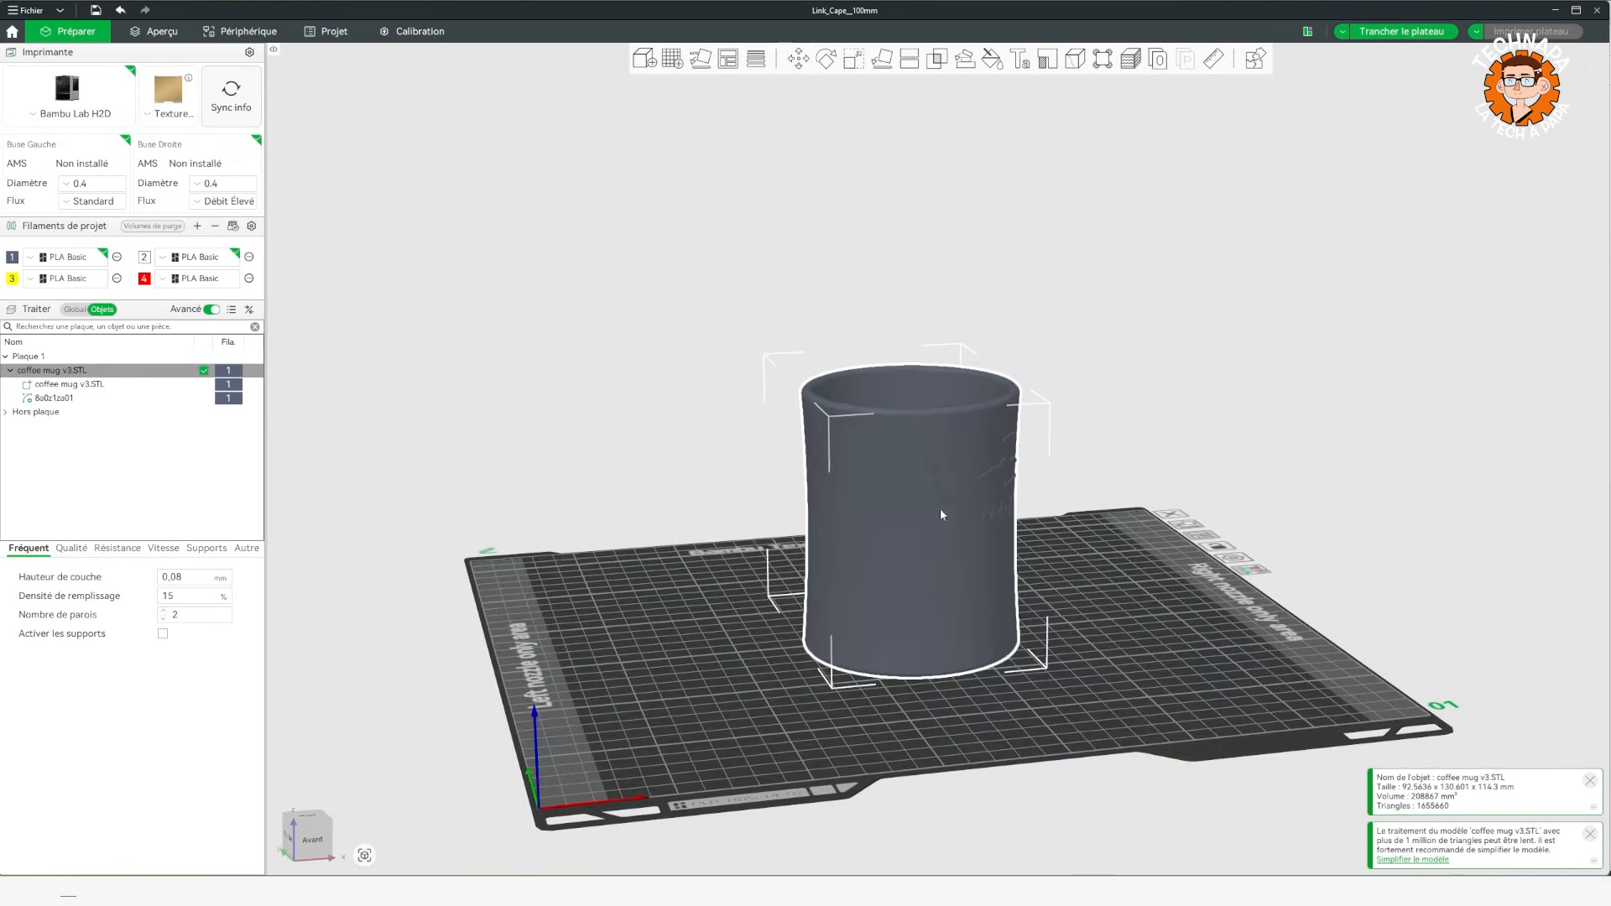
pyautogui.click(1163, 477)
pyautogui.click(962, 553)
pyautogui.click(992, 58)
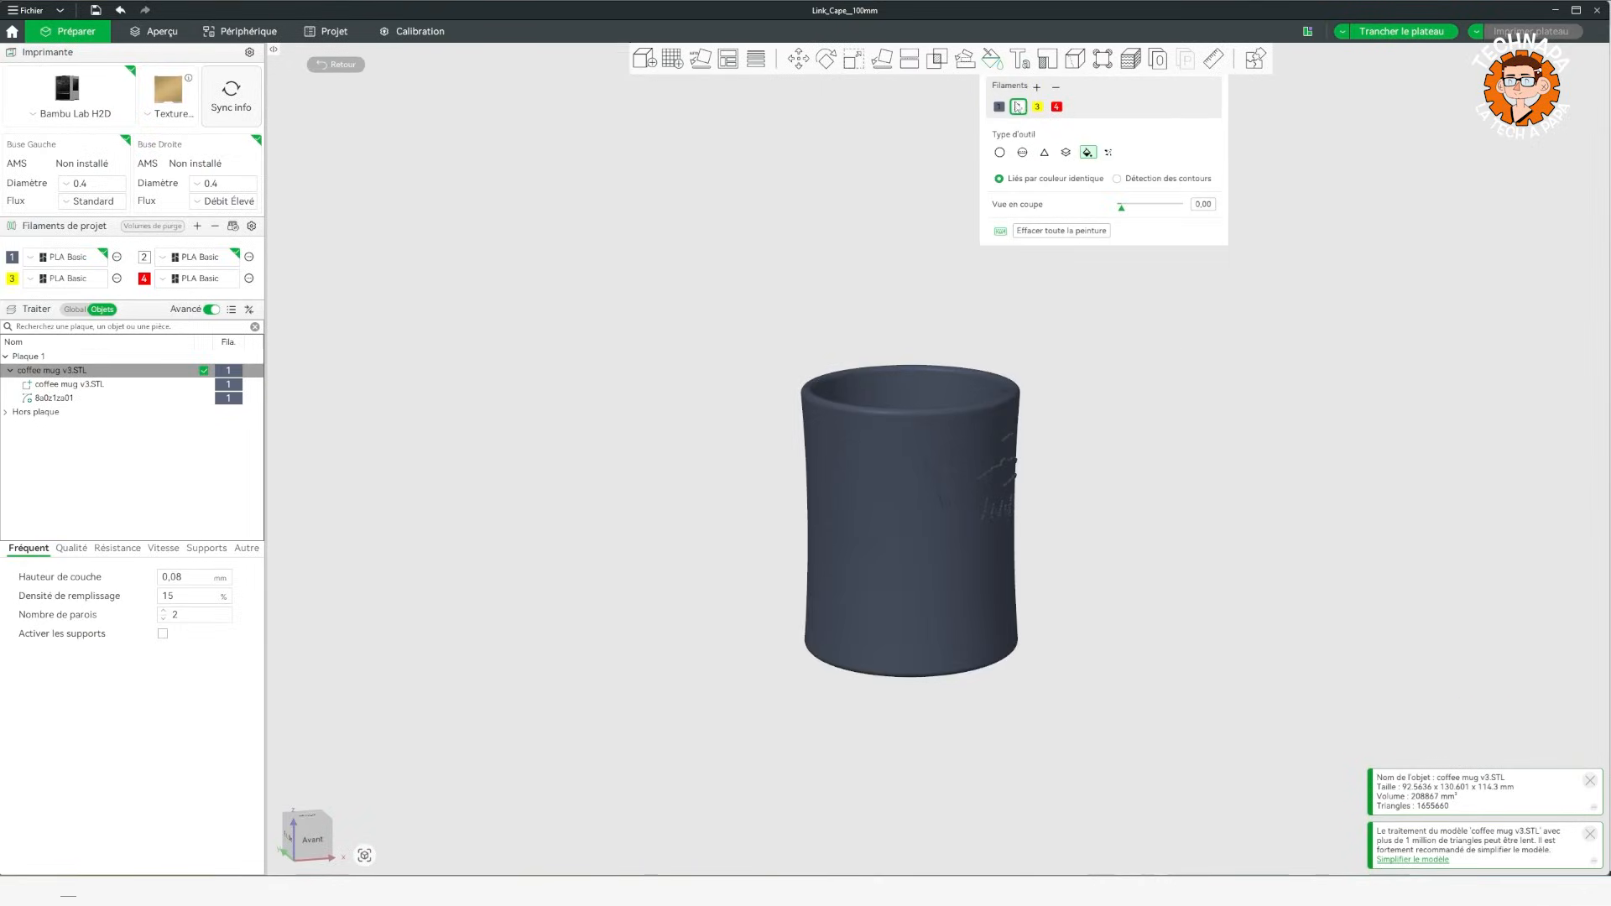
pyautogui.click(956, 542)
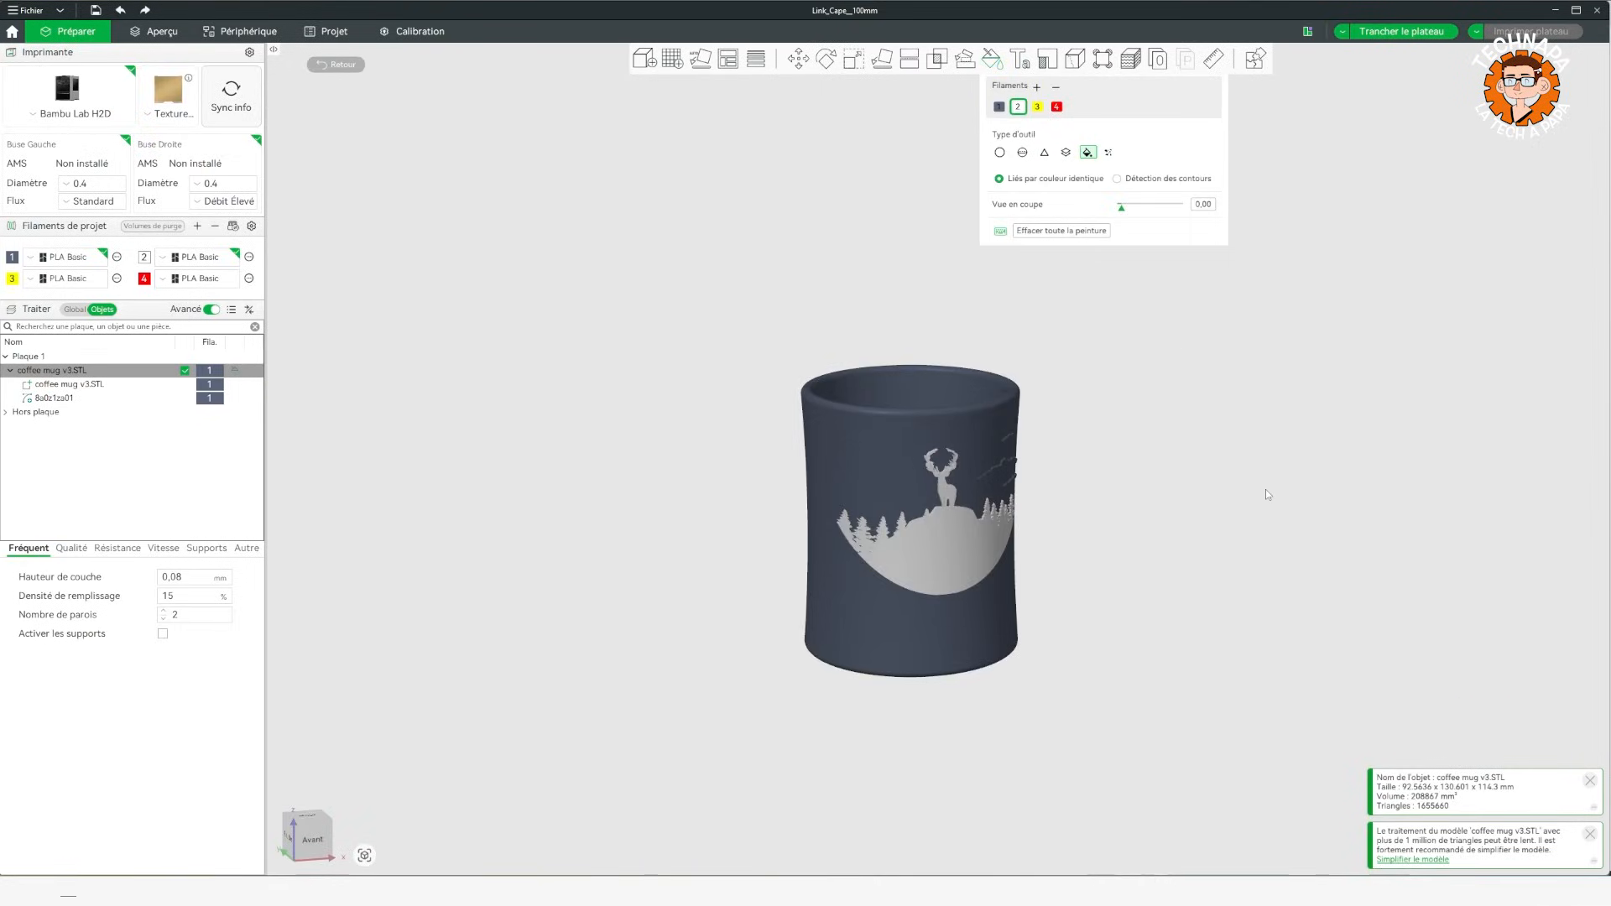
pyautogui.moveTo(1265, 490); pyautogui.dragTo(1203, 481)
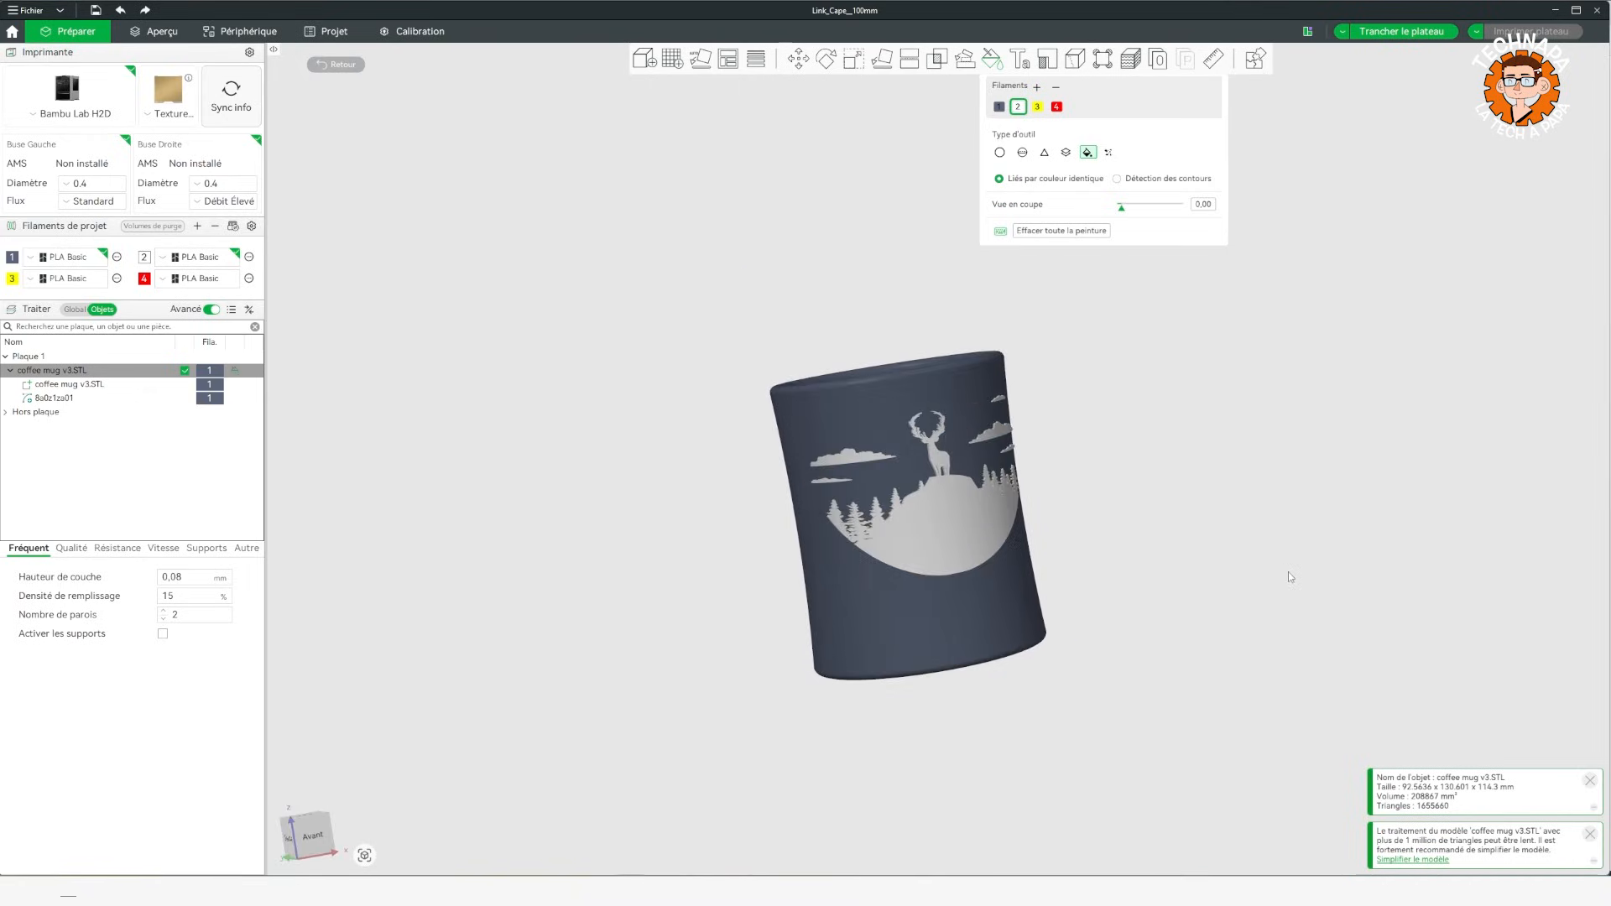
pyautogui.moveTo(1287, 572)
pyautogui.mouseDown()
pyautogui.moveTo(1346, 568)
pyautogui.moveTo(1305, 568)
pyautogui.moveTo(1320, 597)
pyautogui.moveTo(1295, 556)
pyautogui.mouseUp()
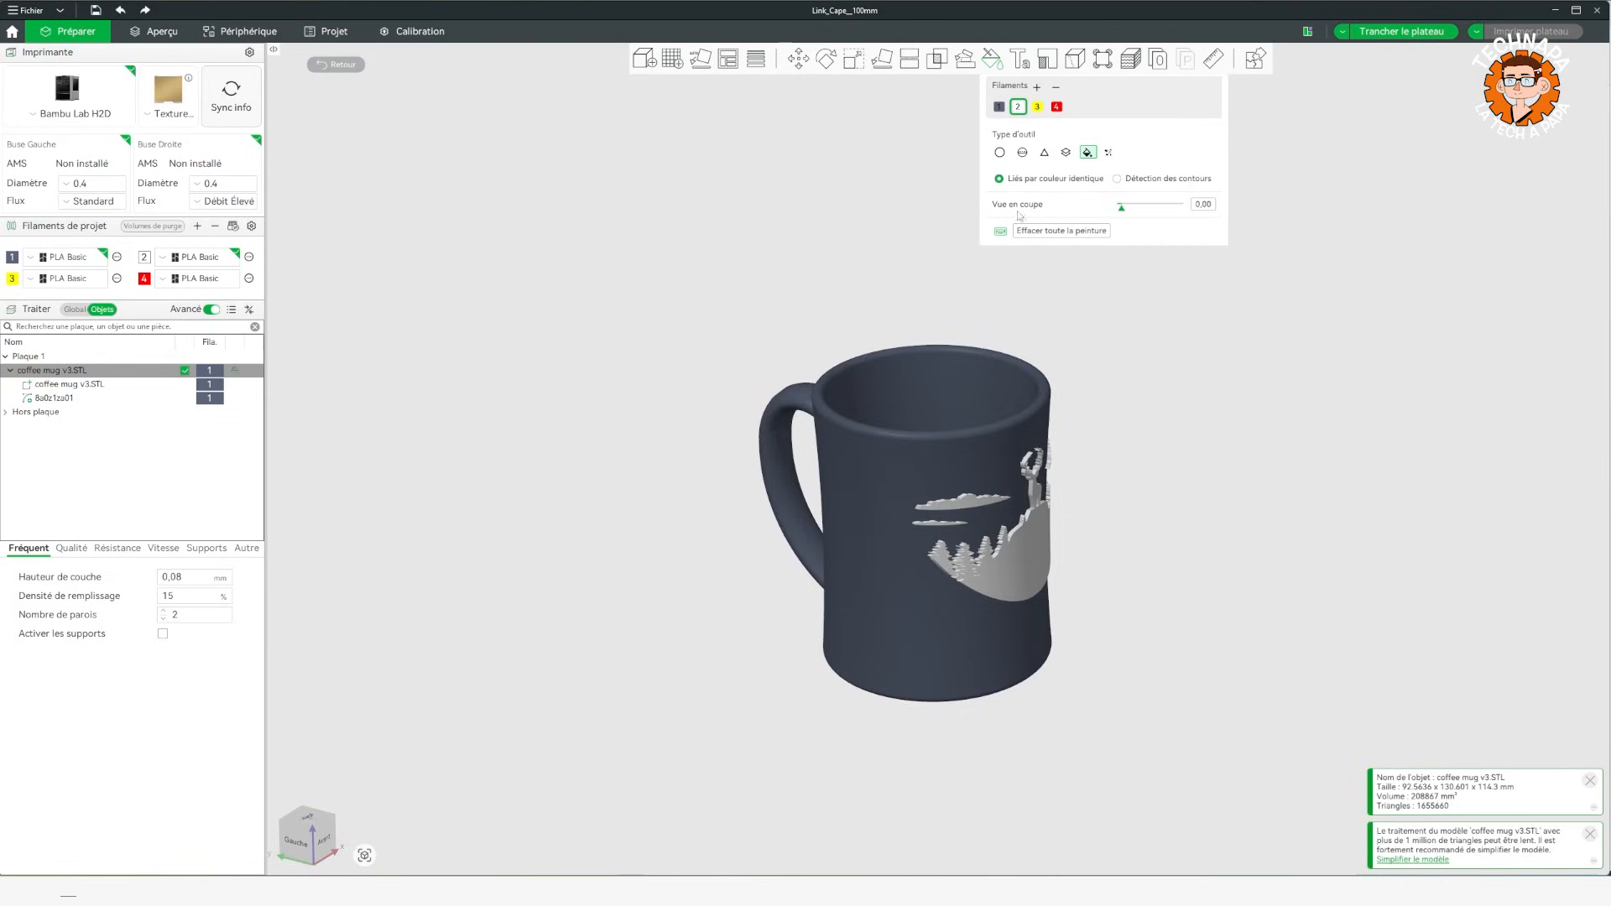
pyautogui.click(1037, 231)
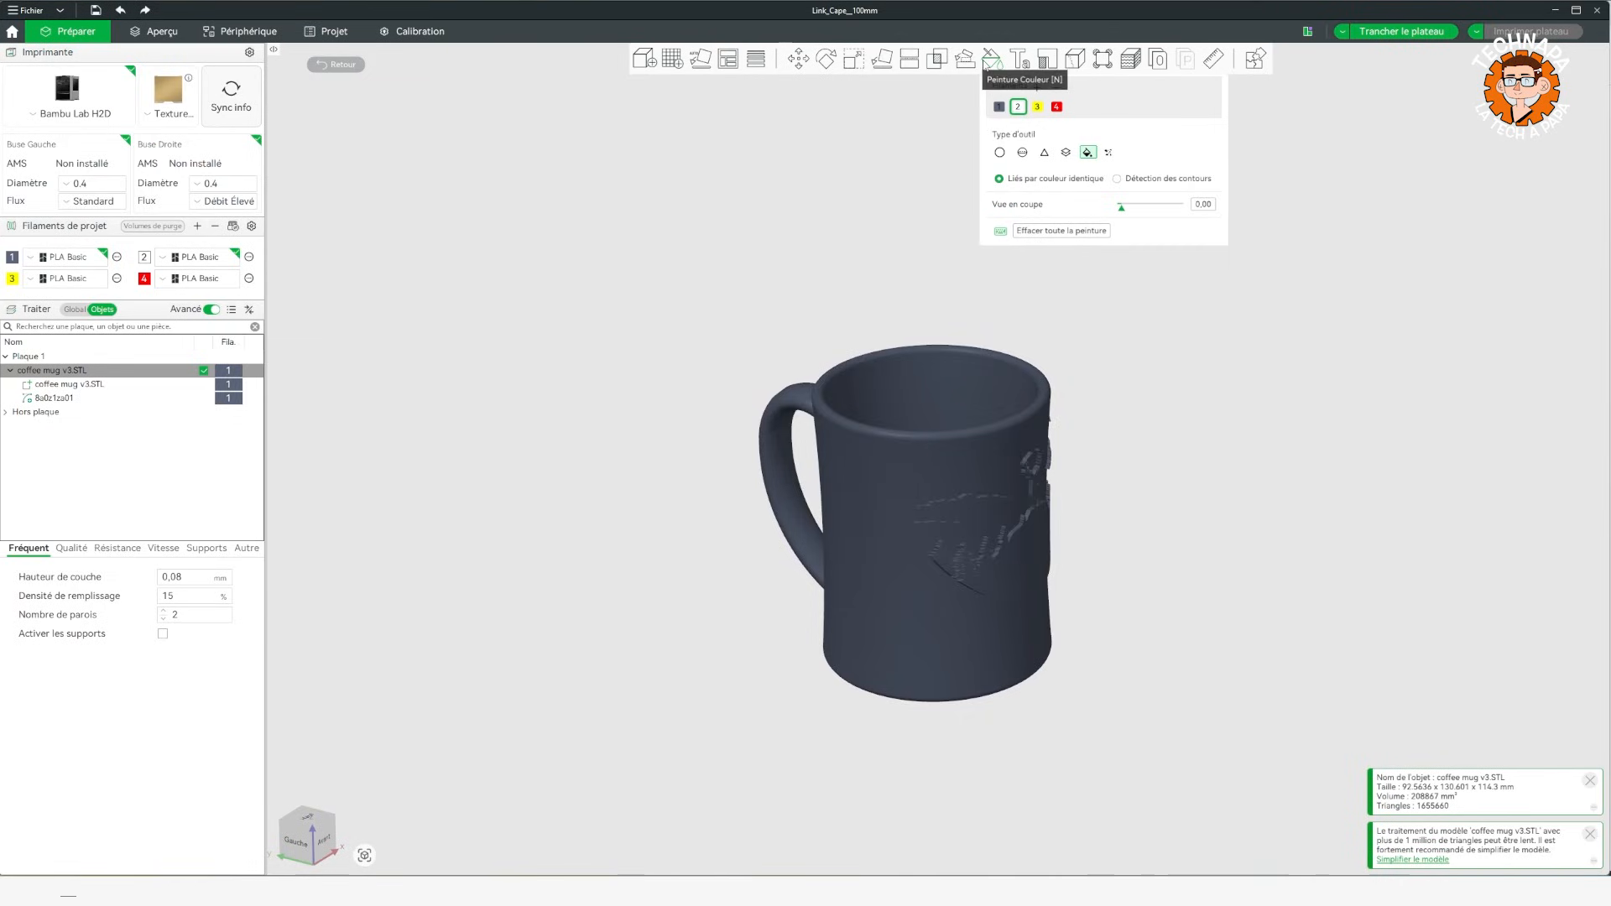
# Open the deer scene's SVG settings and switch its operation to Couper.
pyautogui.click(42, 398)
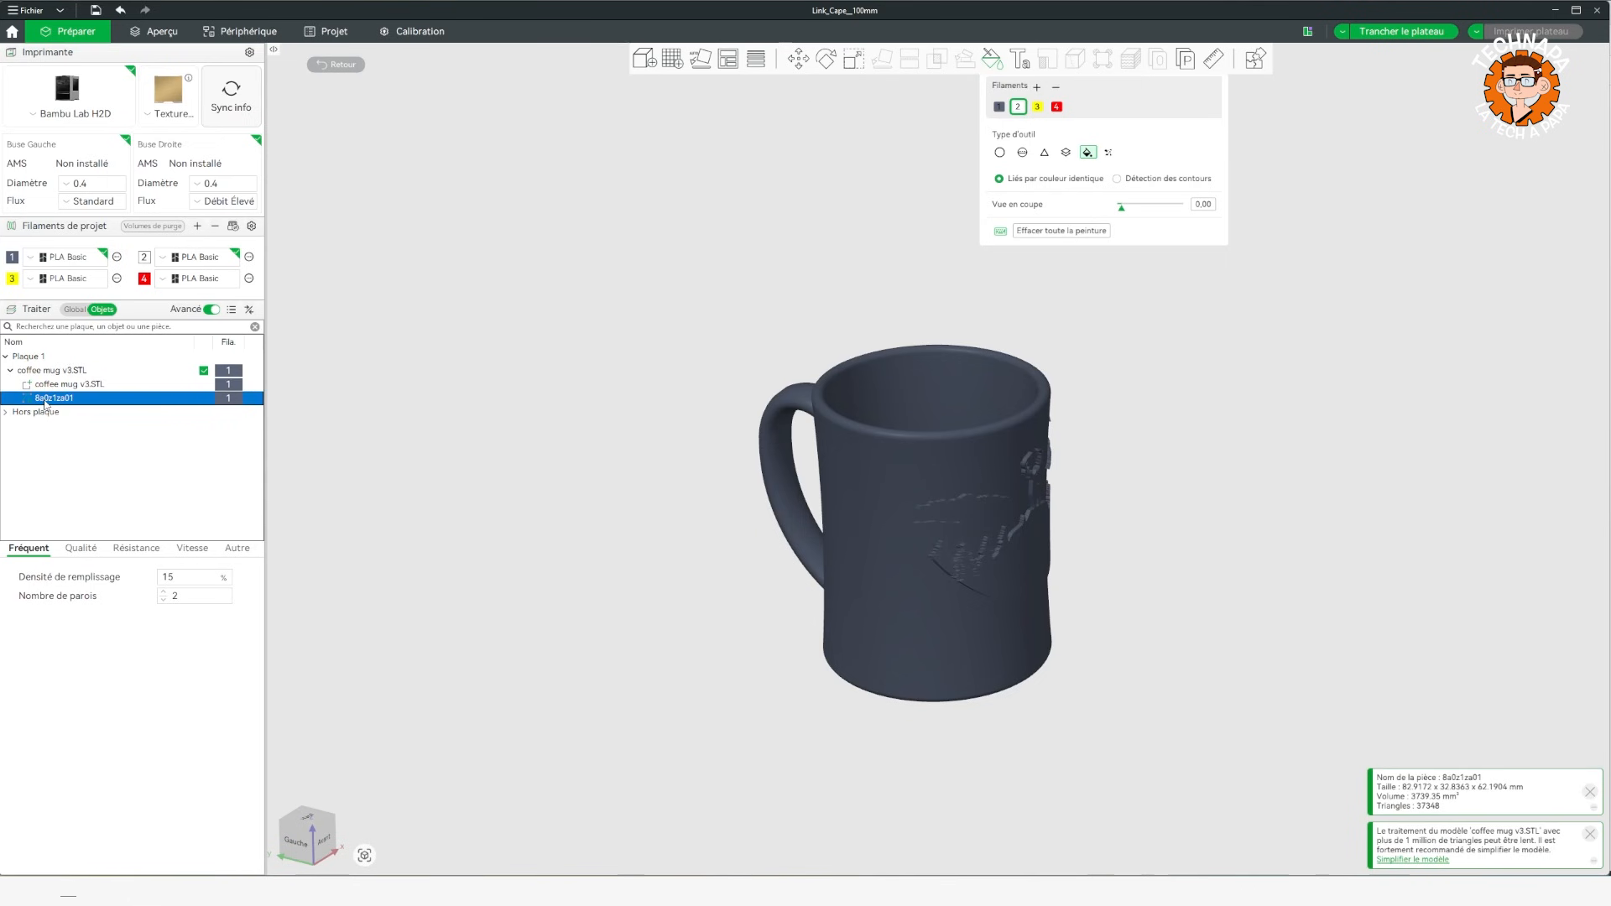
pyautogui.click(232, 359)
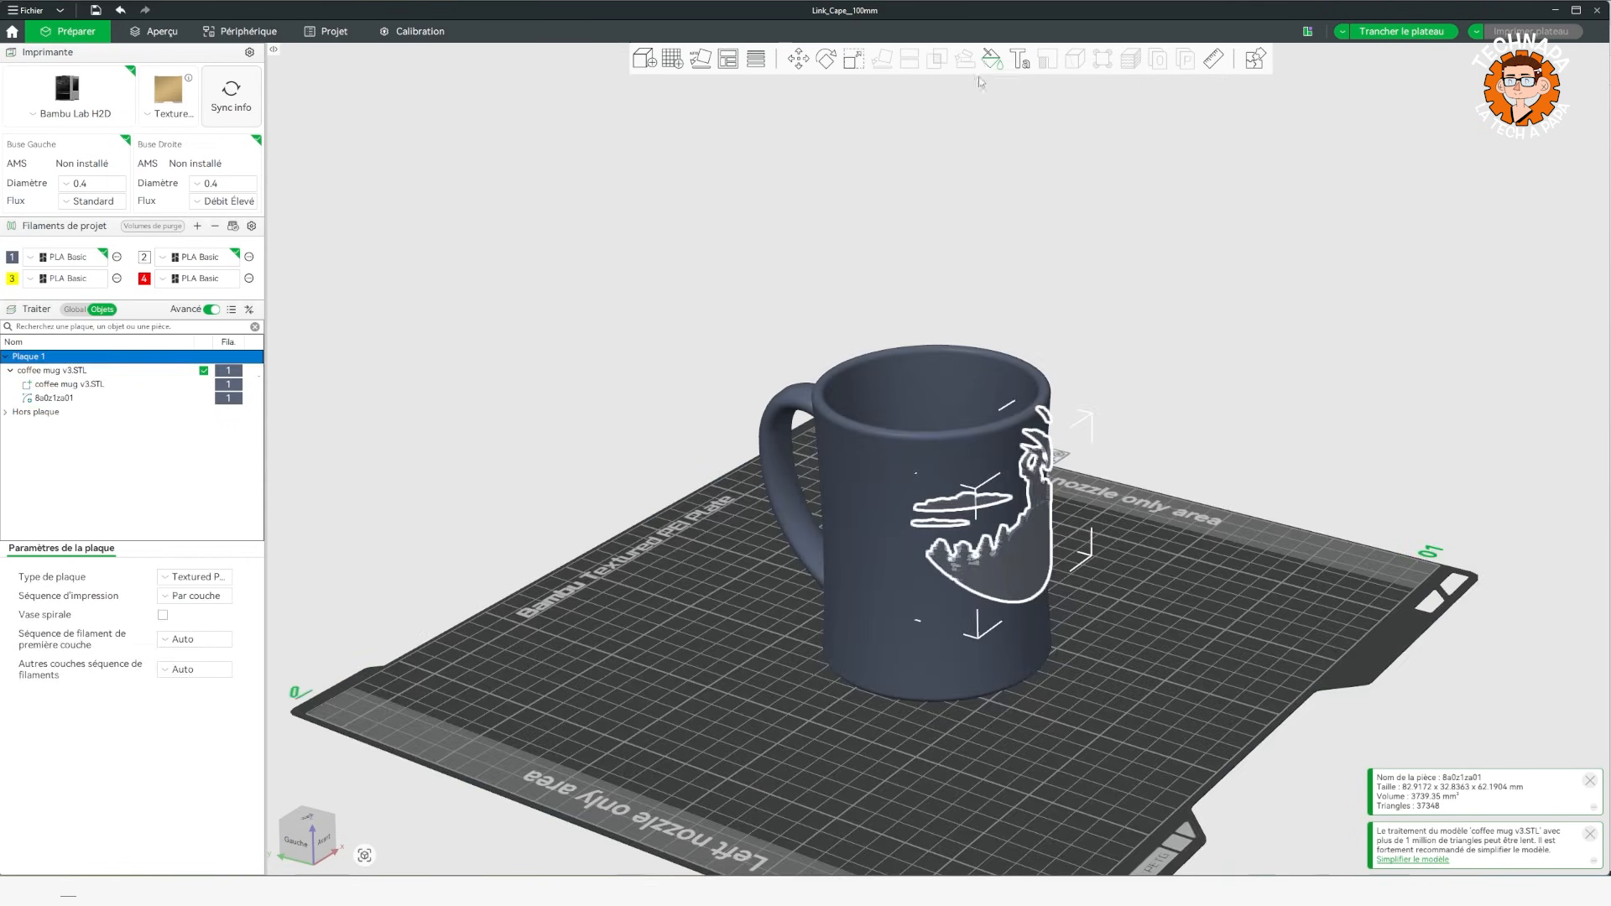
pyautogui.click(51, 399)
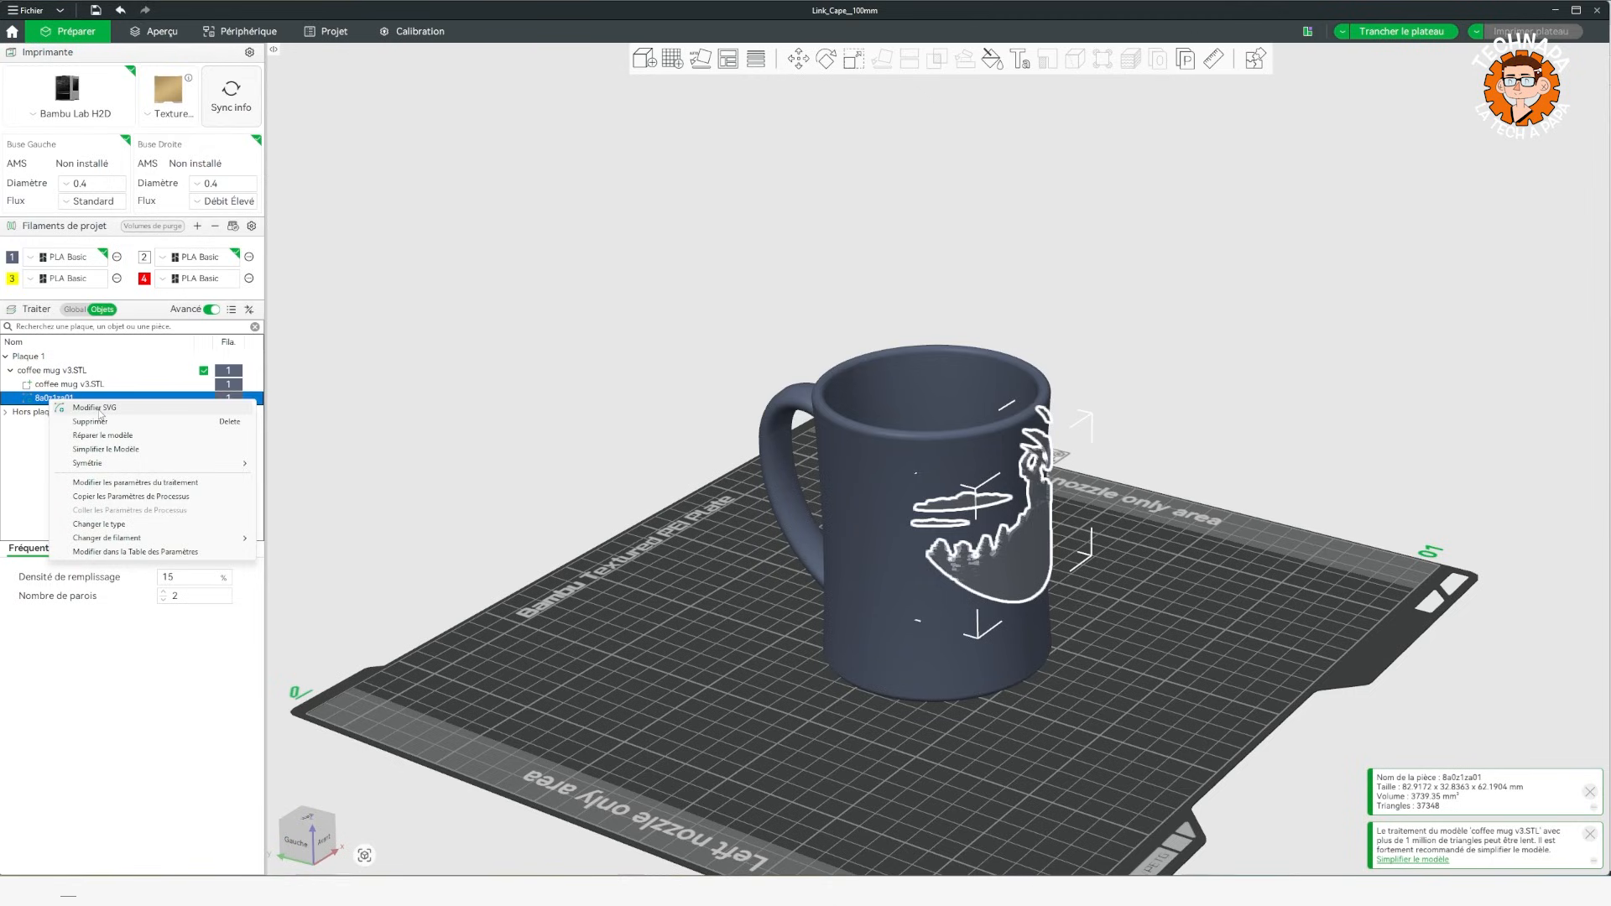
pyautogui.click(99, 409)
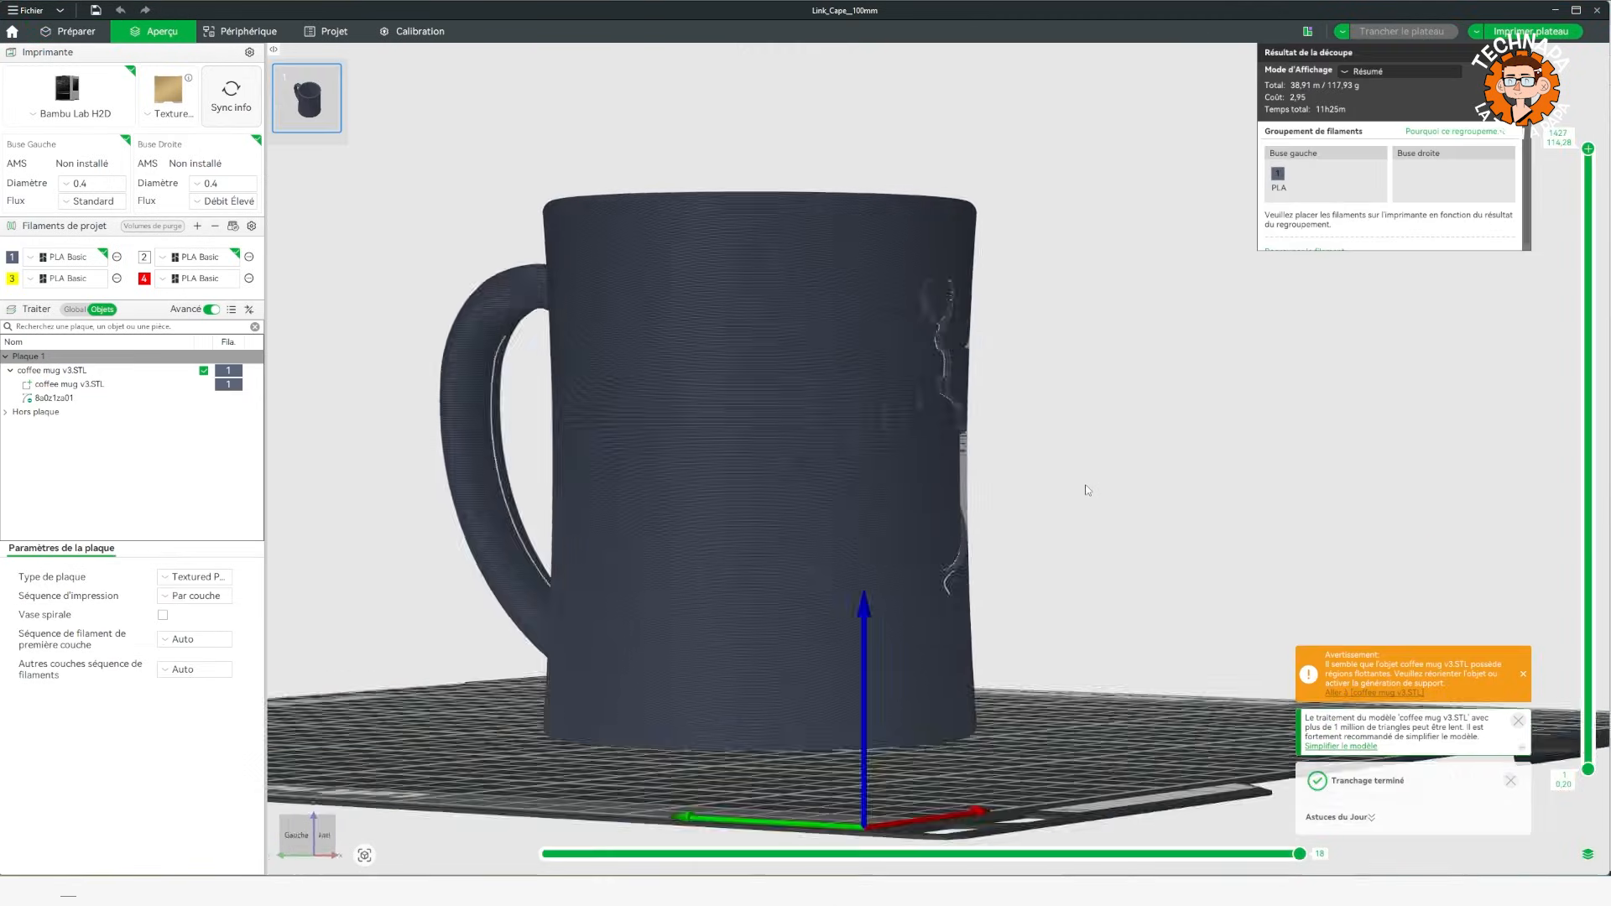
# Slice the plate and examine the deer scene cut into the mug in the preview, ending back in the prepare view.
pyautogui.moveTo(1086, 486)
pyautogui.mouseDown()
pyautogui.moveTo(999, 495)
pyautogui.moveTo(1083, 502)
pyautogui.mouseUp()
pyautogui.scroll(7, 969, 549)
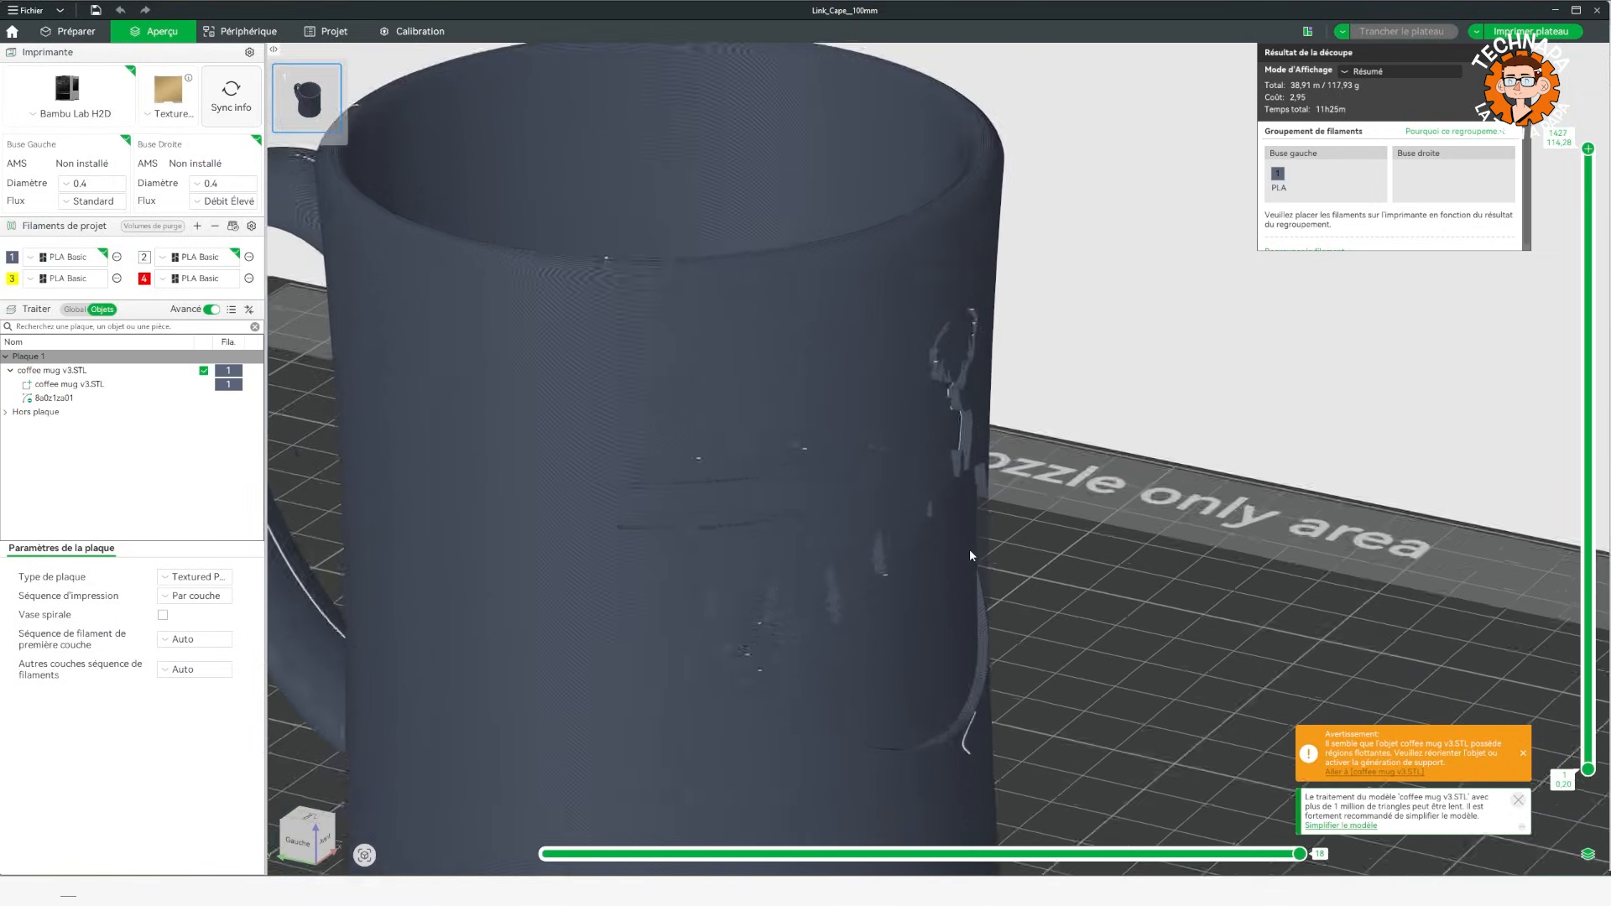
pyautogui.scroll(-4, 1032, 533)
pyautogui.moveTo(1163, 534); pyautogui.dragTo(914, 652)
pyautogui.moveTo(798, 583); pyautogui.dragTo(1169, 508)
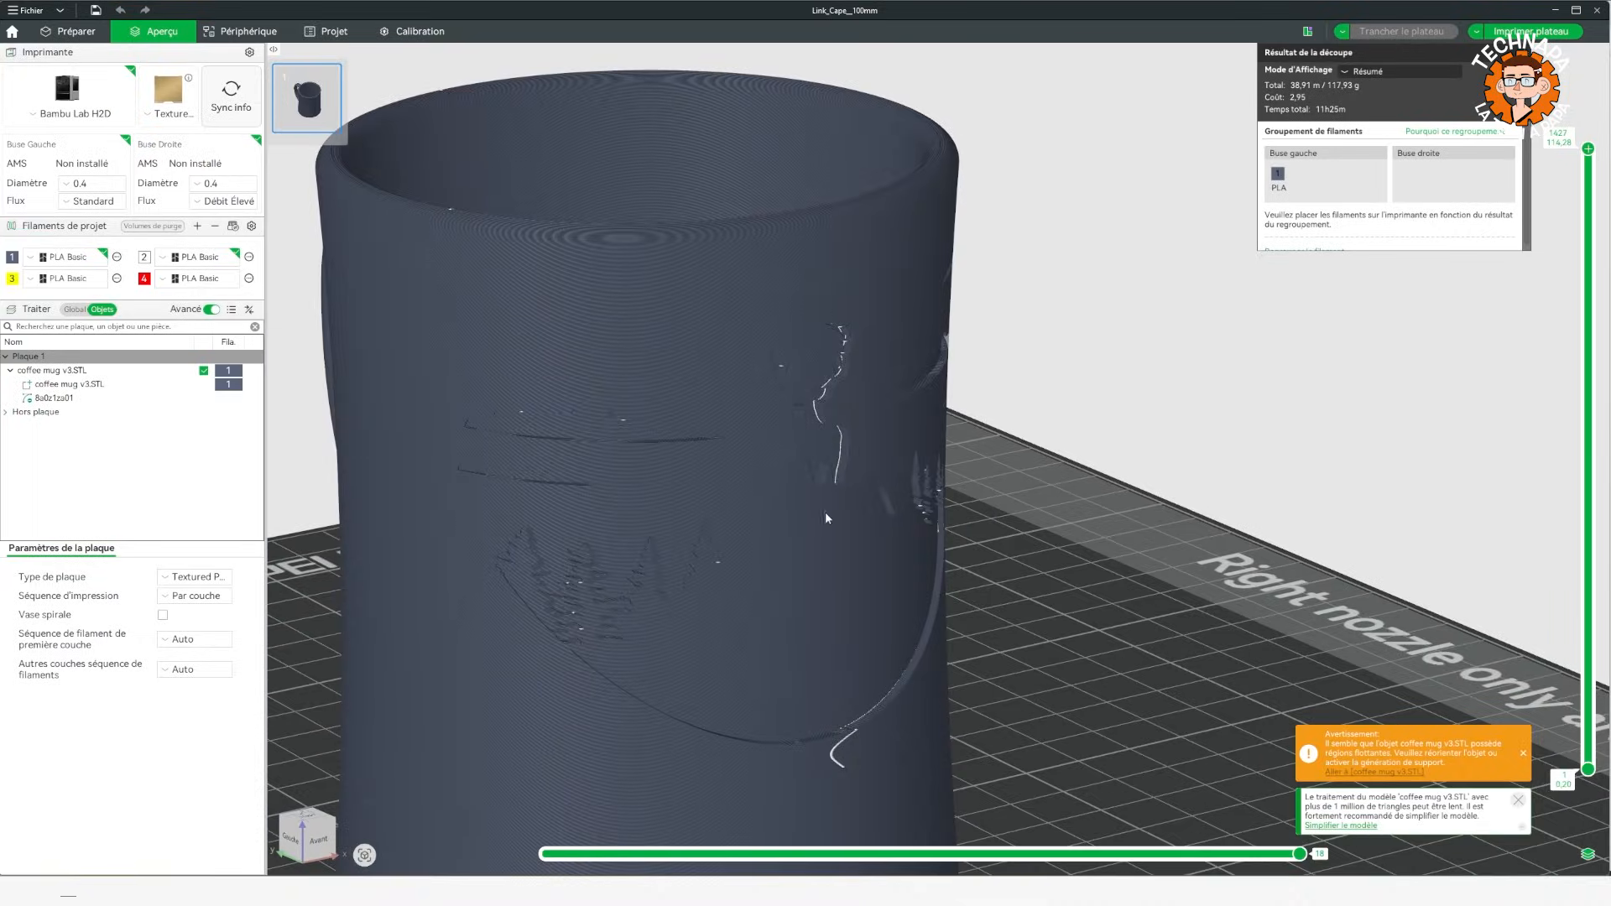
pyautogui.click(70, 32)
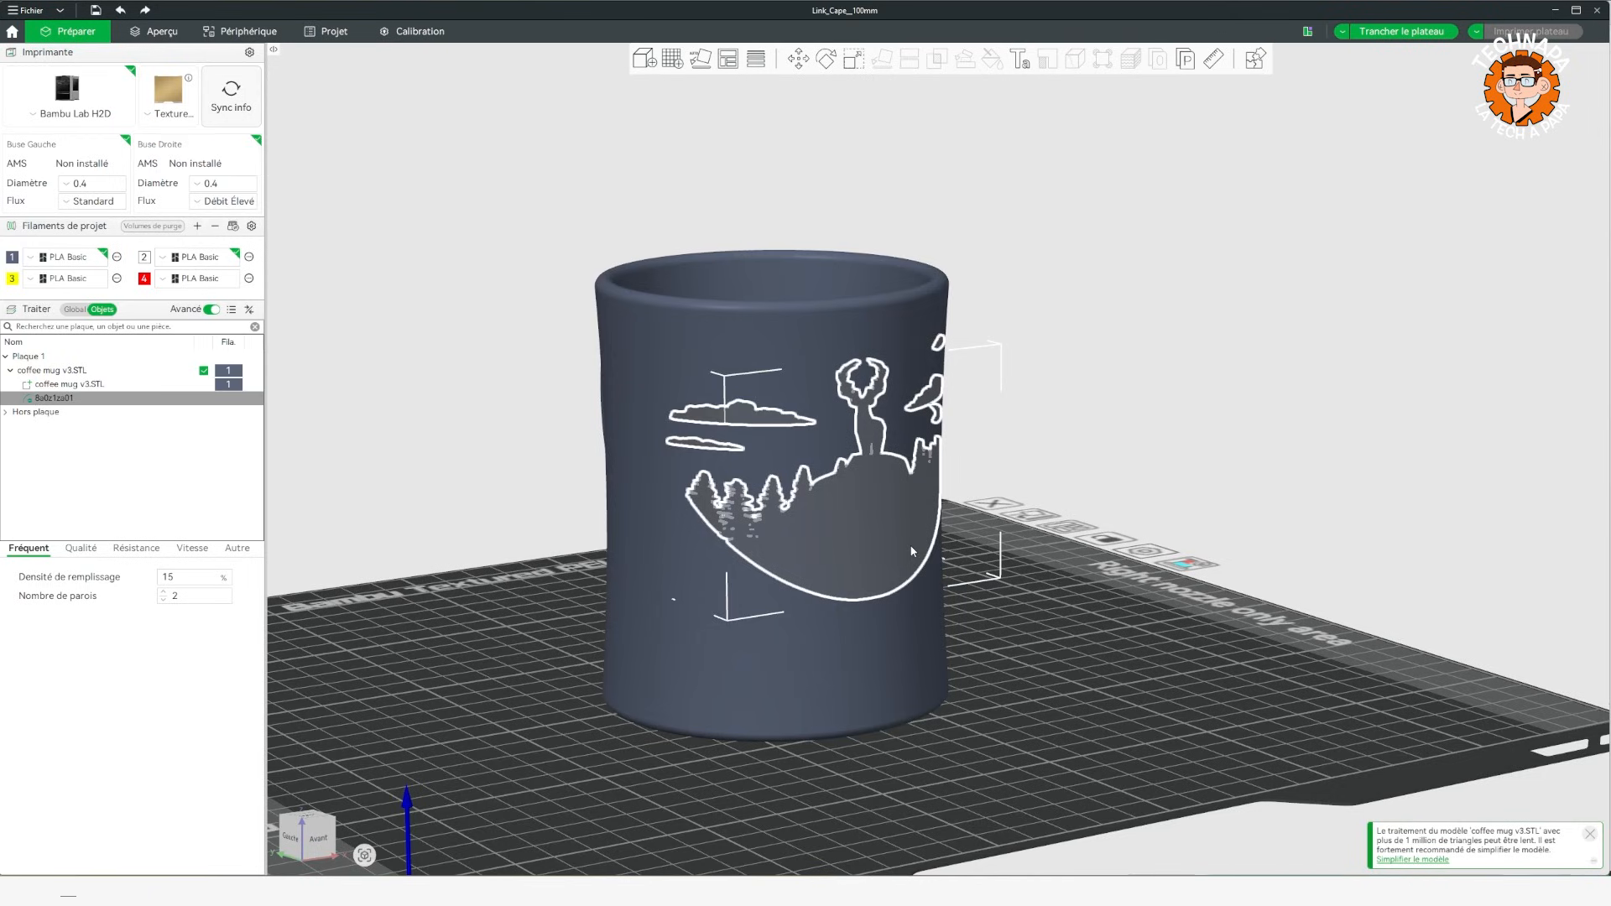
pyautogui.click(845, 542)
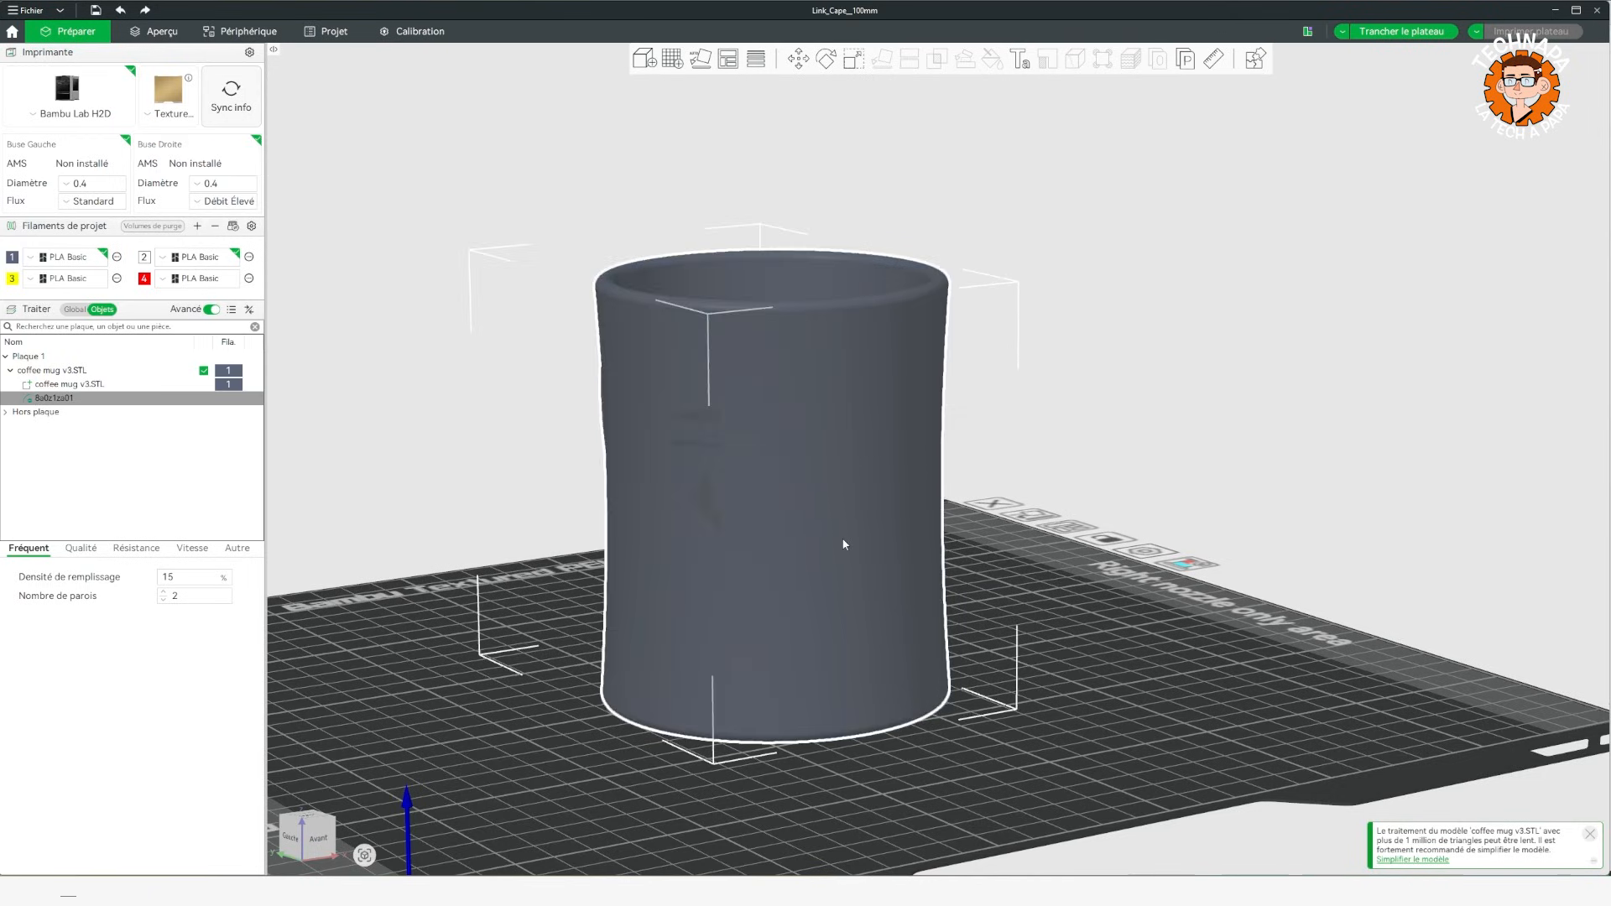
pyautogui.rightClick(845, 544)
pyautogui.click(1135, 495)
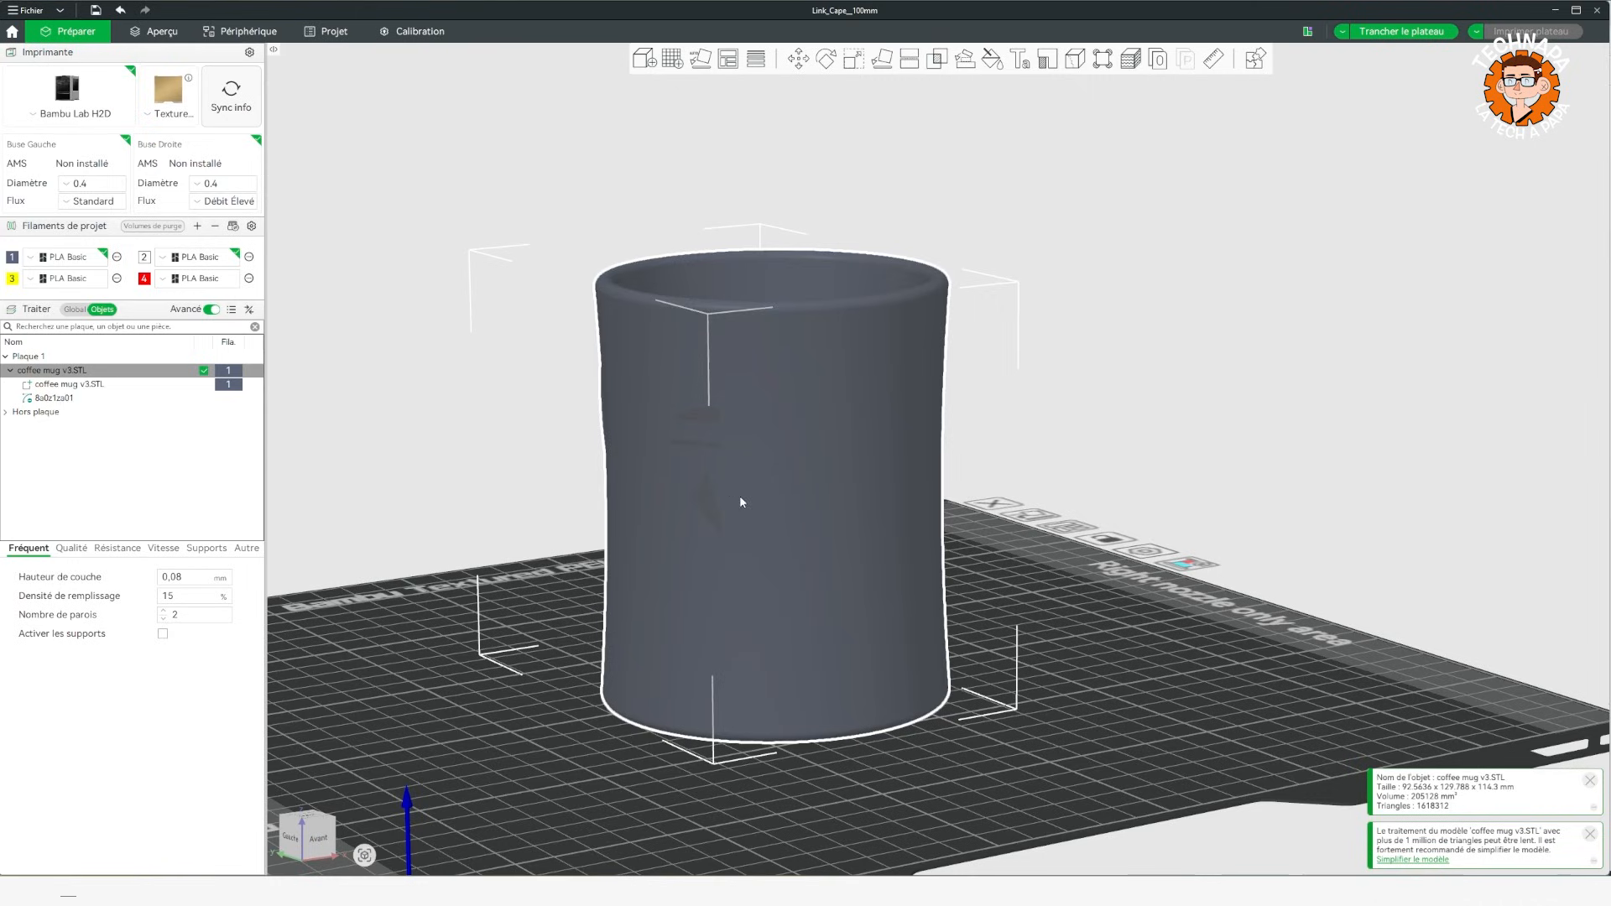
# Reopen the deer scene's SVG settings and set its operation back to Joindre.
pyautogui.click(54, 397)
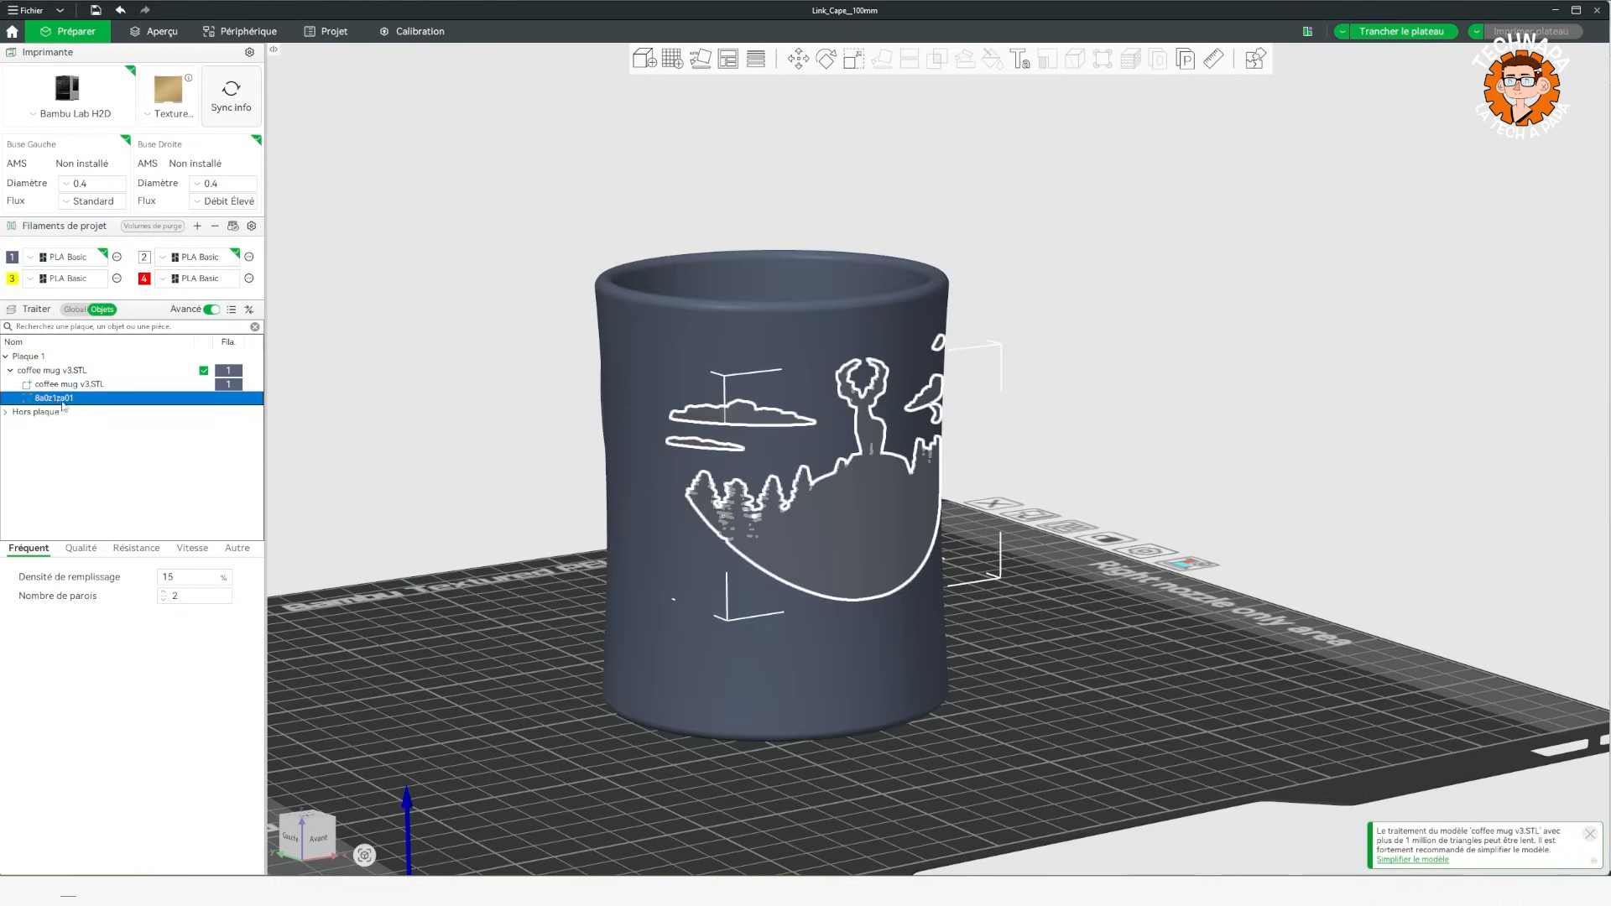
pyautogui.rightClick(53, 401)
pyautogui.click(94, 408)
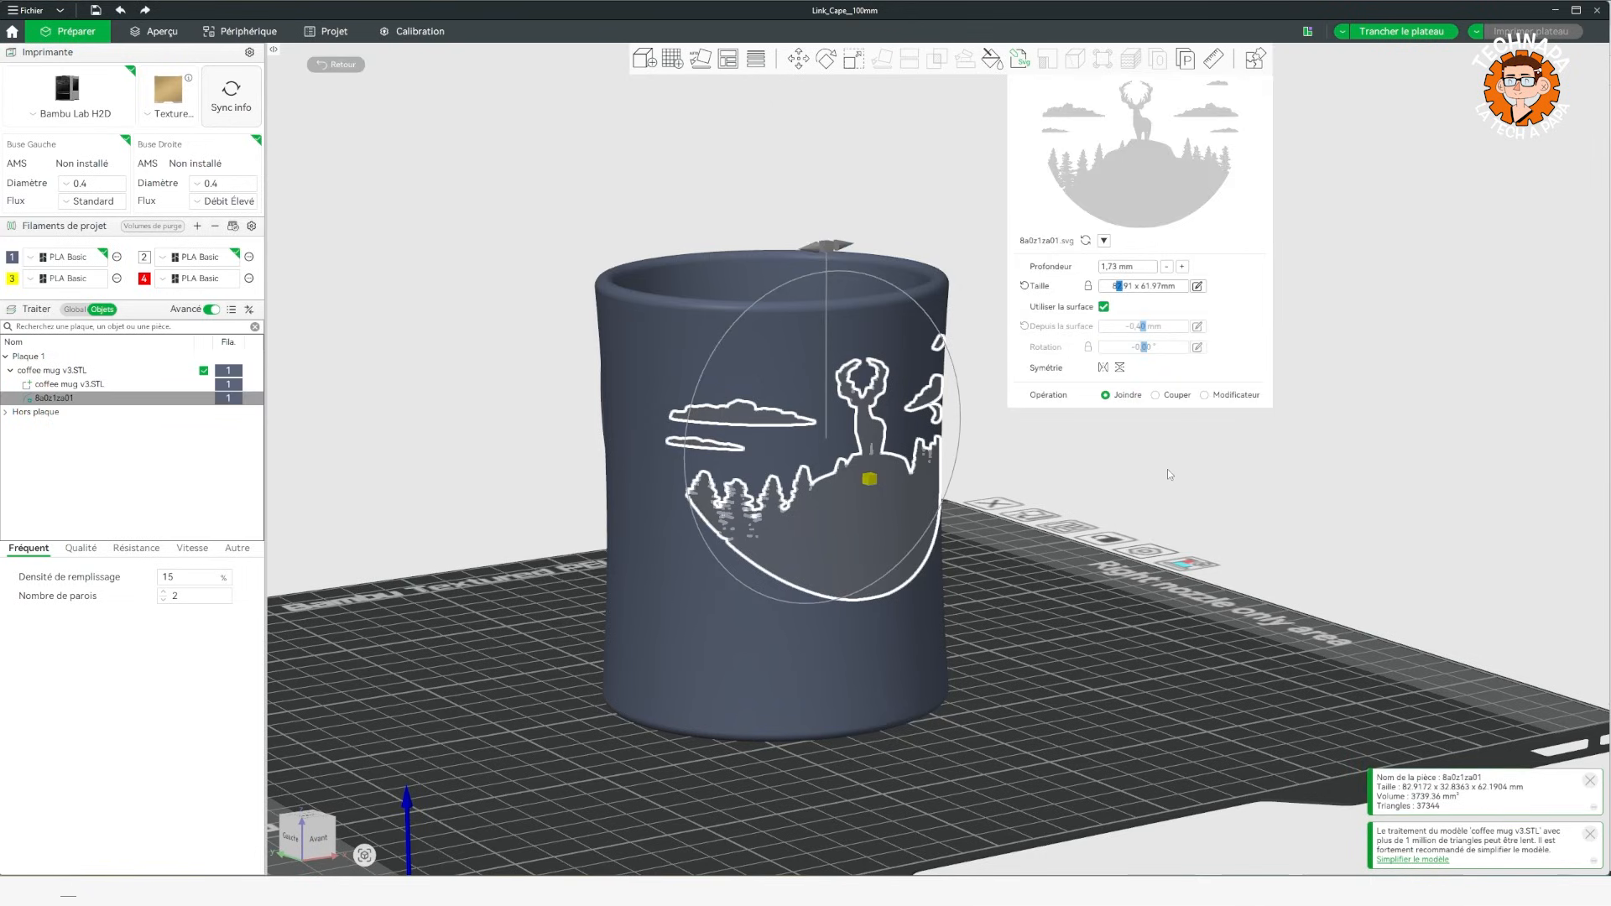
# Check the part types available for the deer scene and confirm the type as Pièce.
pyautogui.rightClick(69, 399)
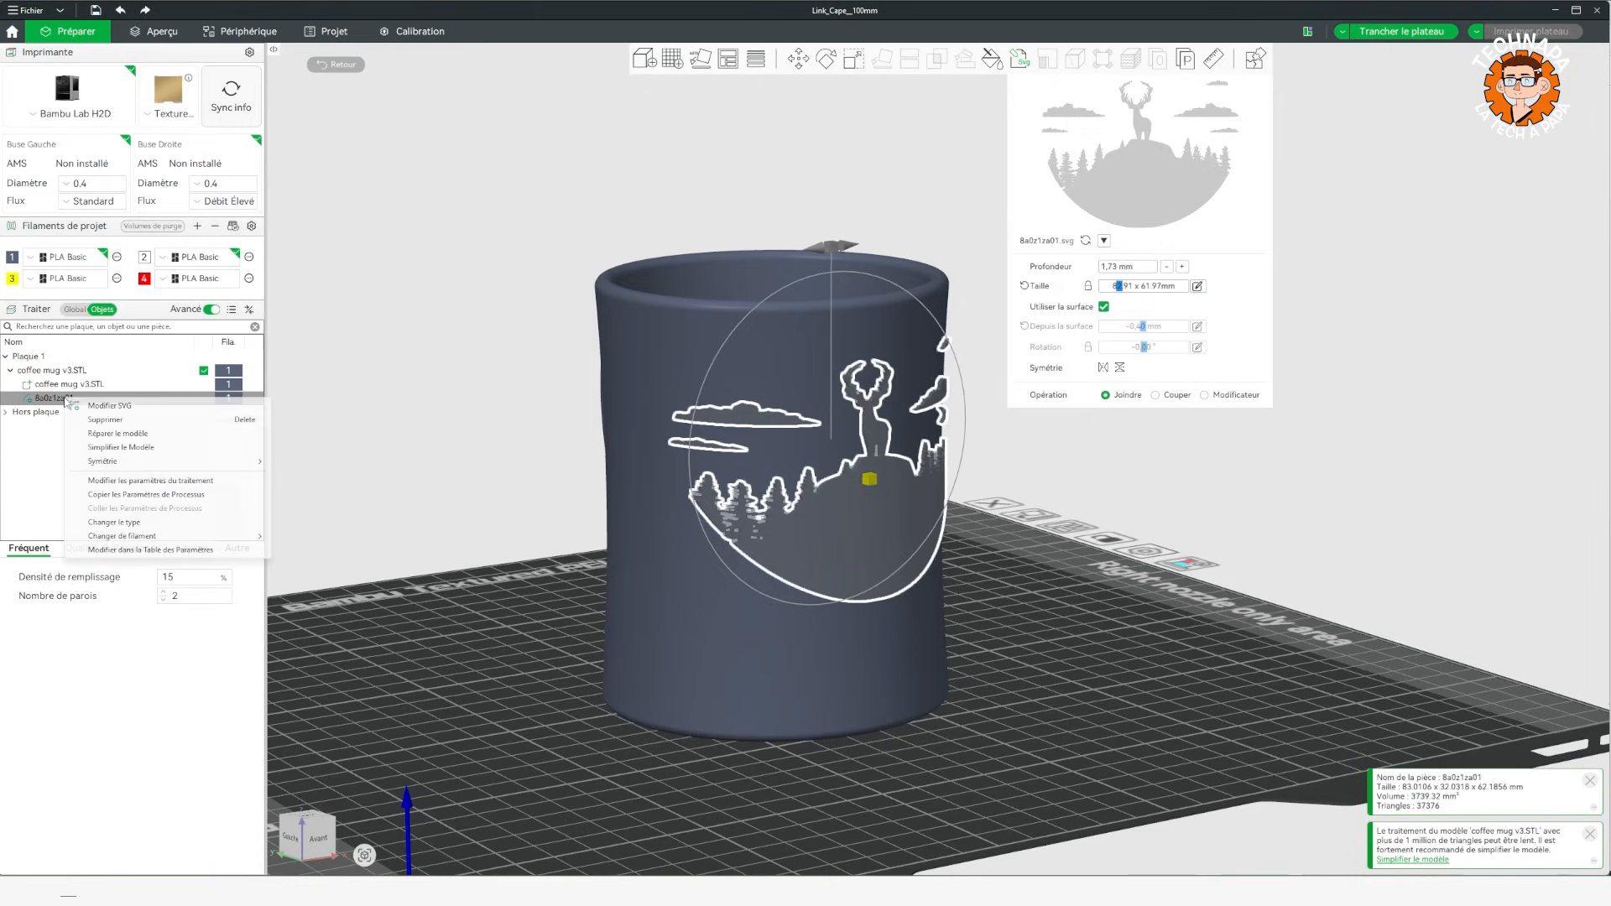
pyautogui.click(154, 524)
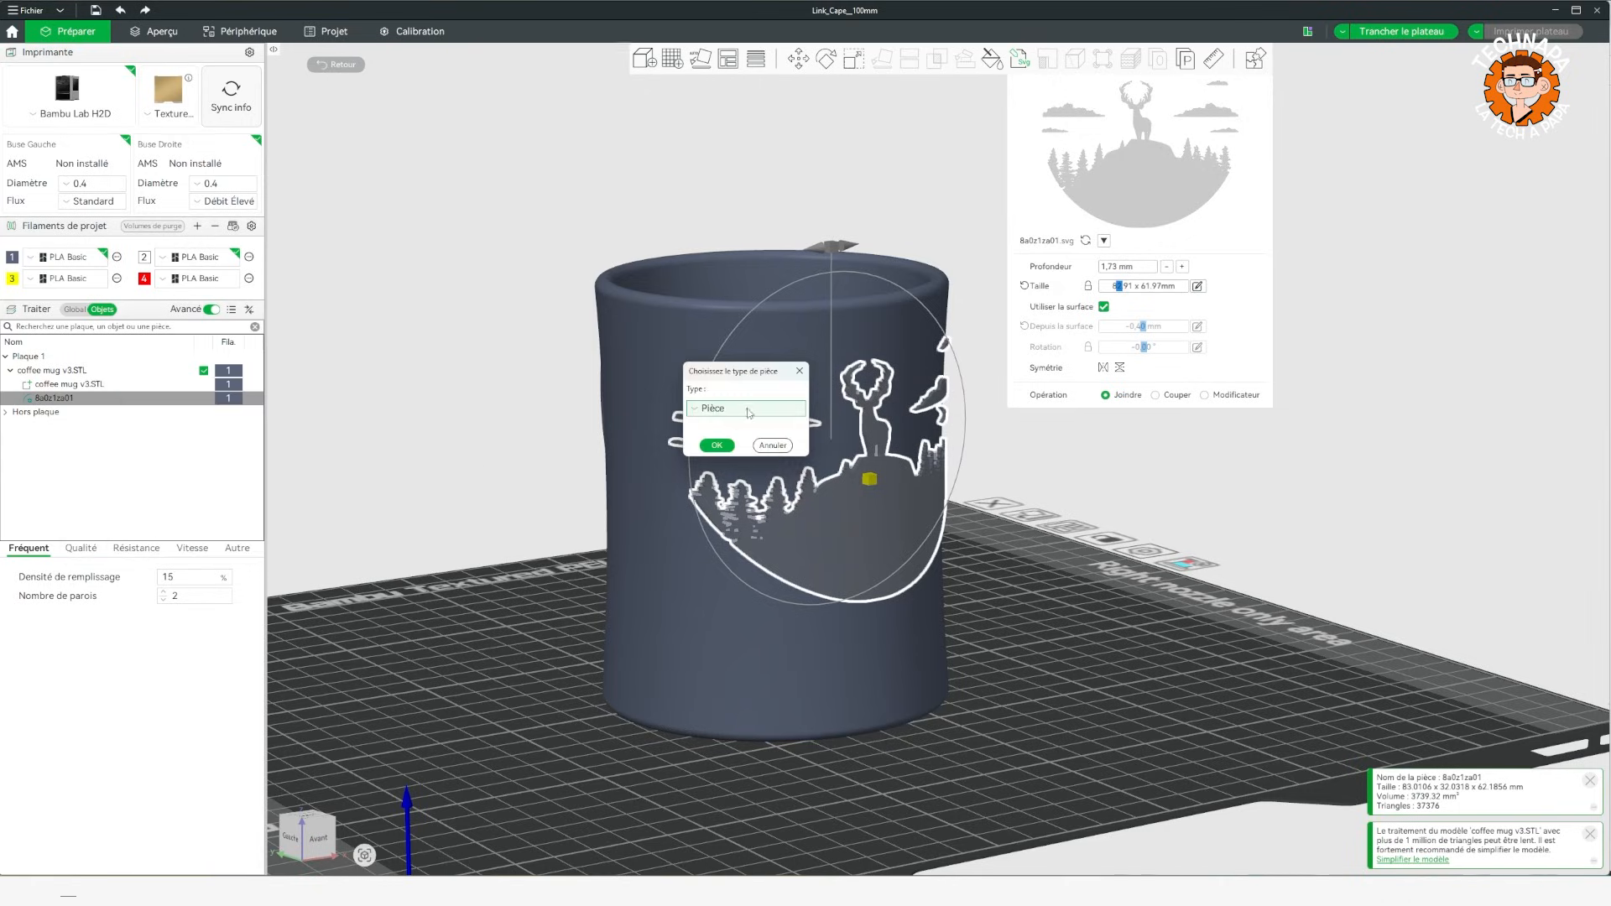
pyautogui.click(747, 410)
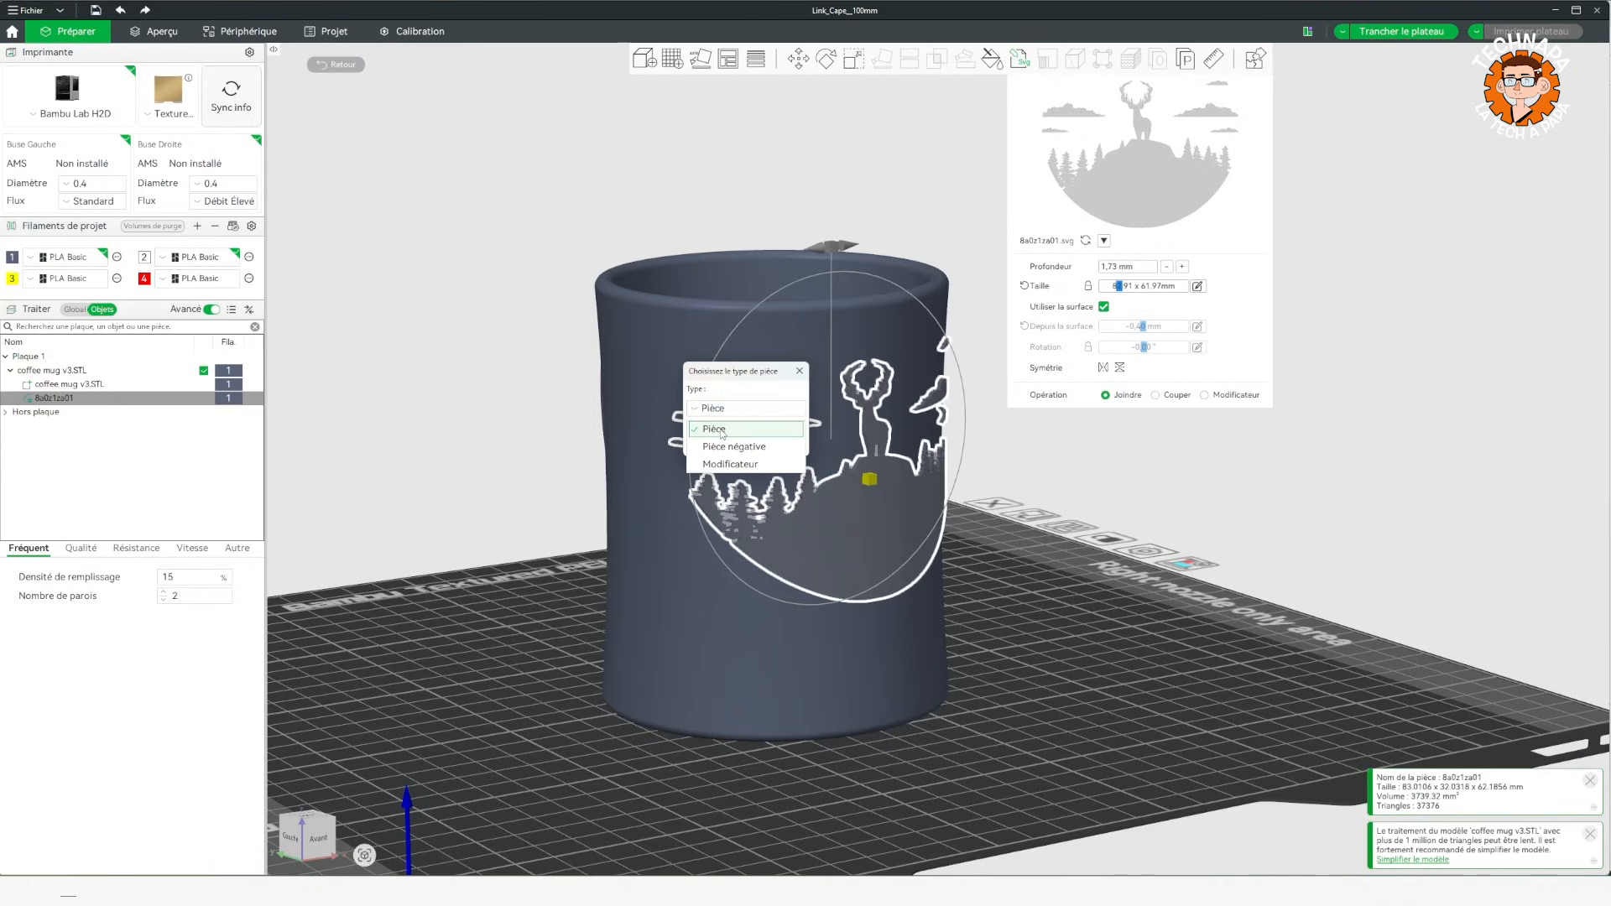
pyautogui.click(726, 429)
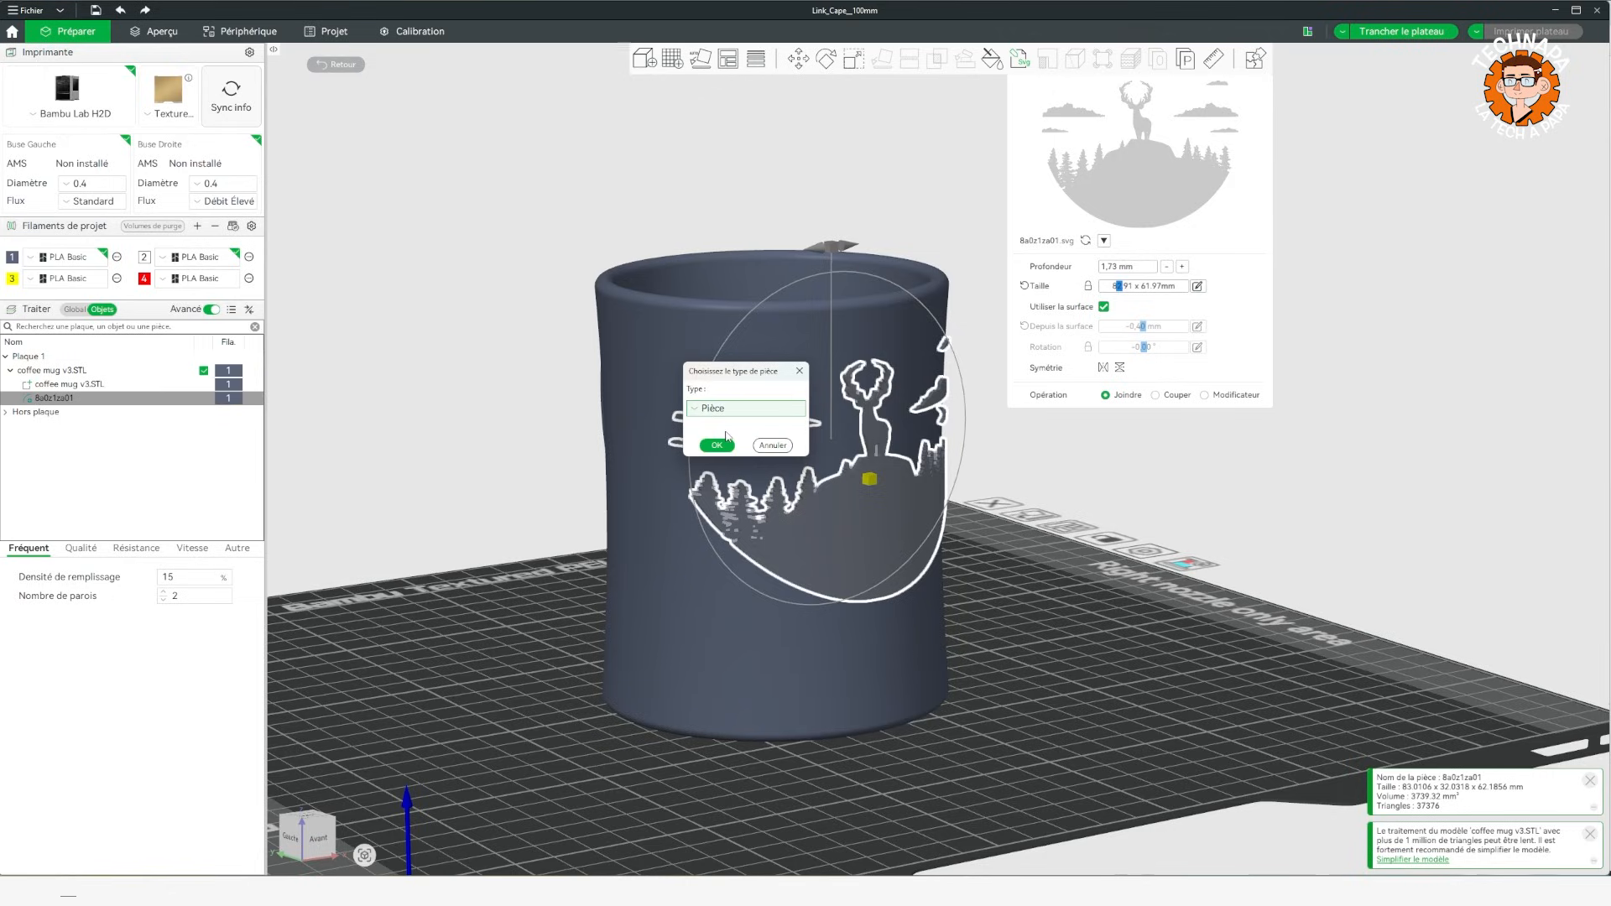
pyautogui.click(717, 444)
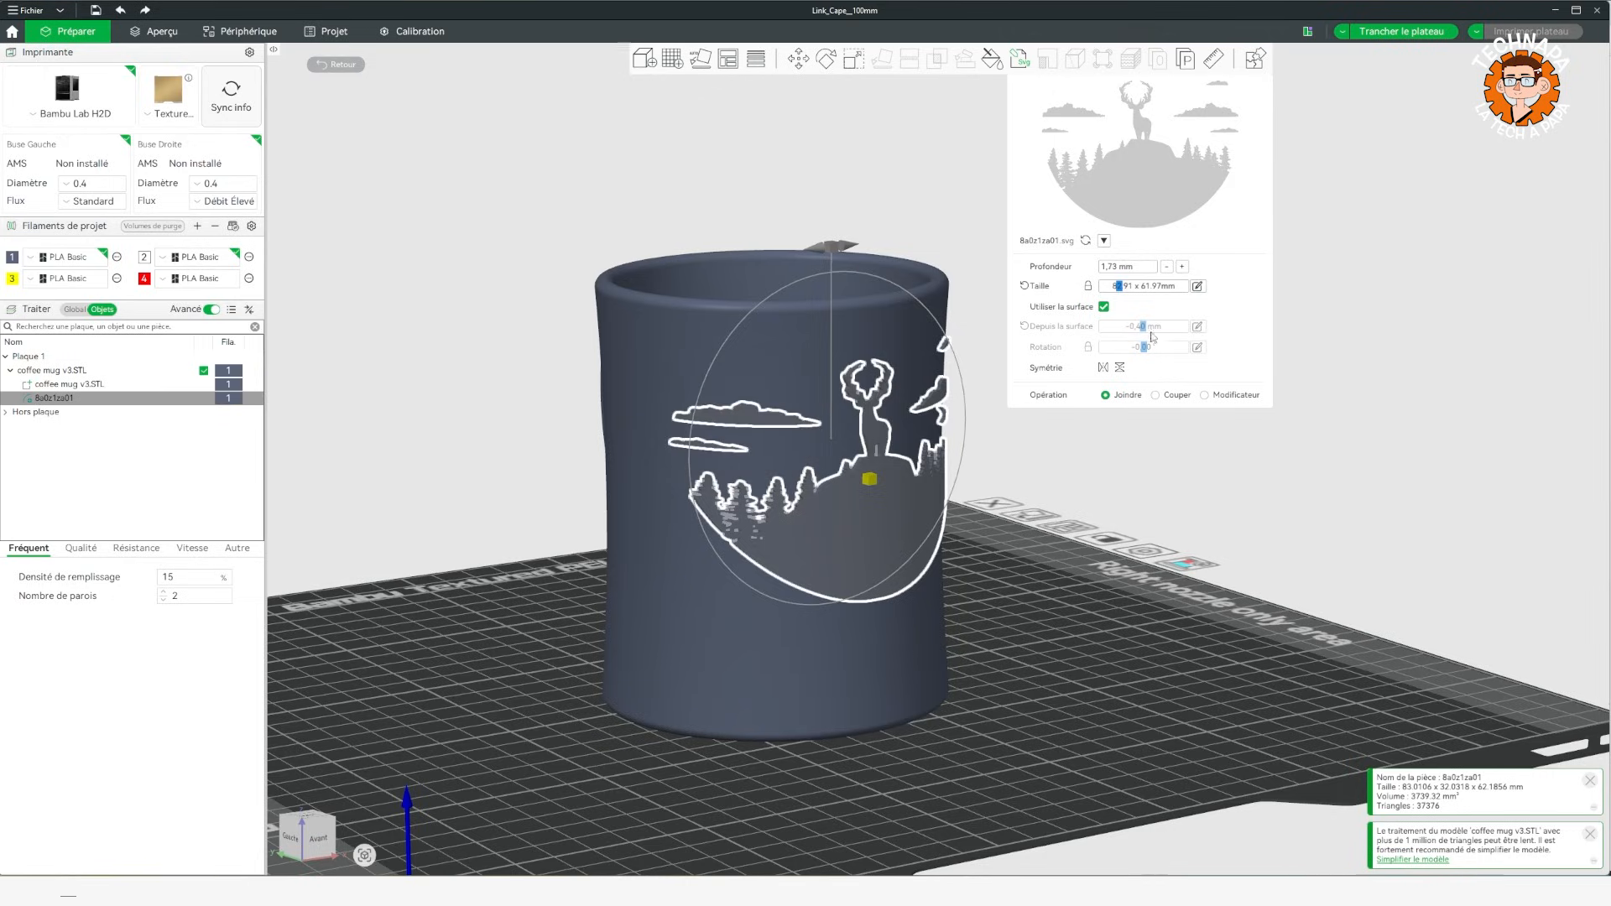
# Move the deer scene outward from the mug's surface by about 1.3 mm along its Z axis, to Z 47.32 mm.
pyautogui.click(1128, 485)
pyautogui.moveTo(1112, 485); pyautogui.dragTo(979, 525)
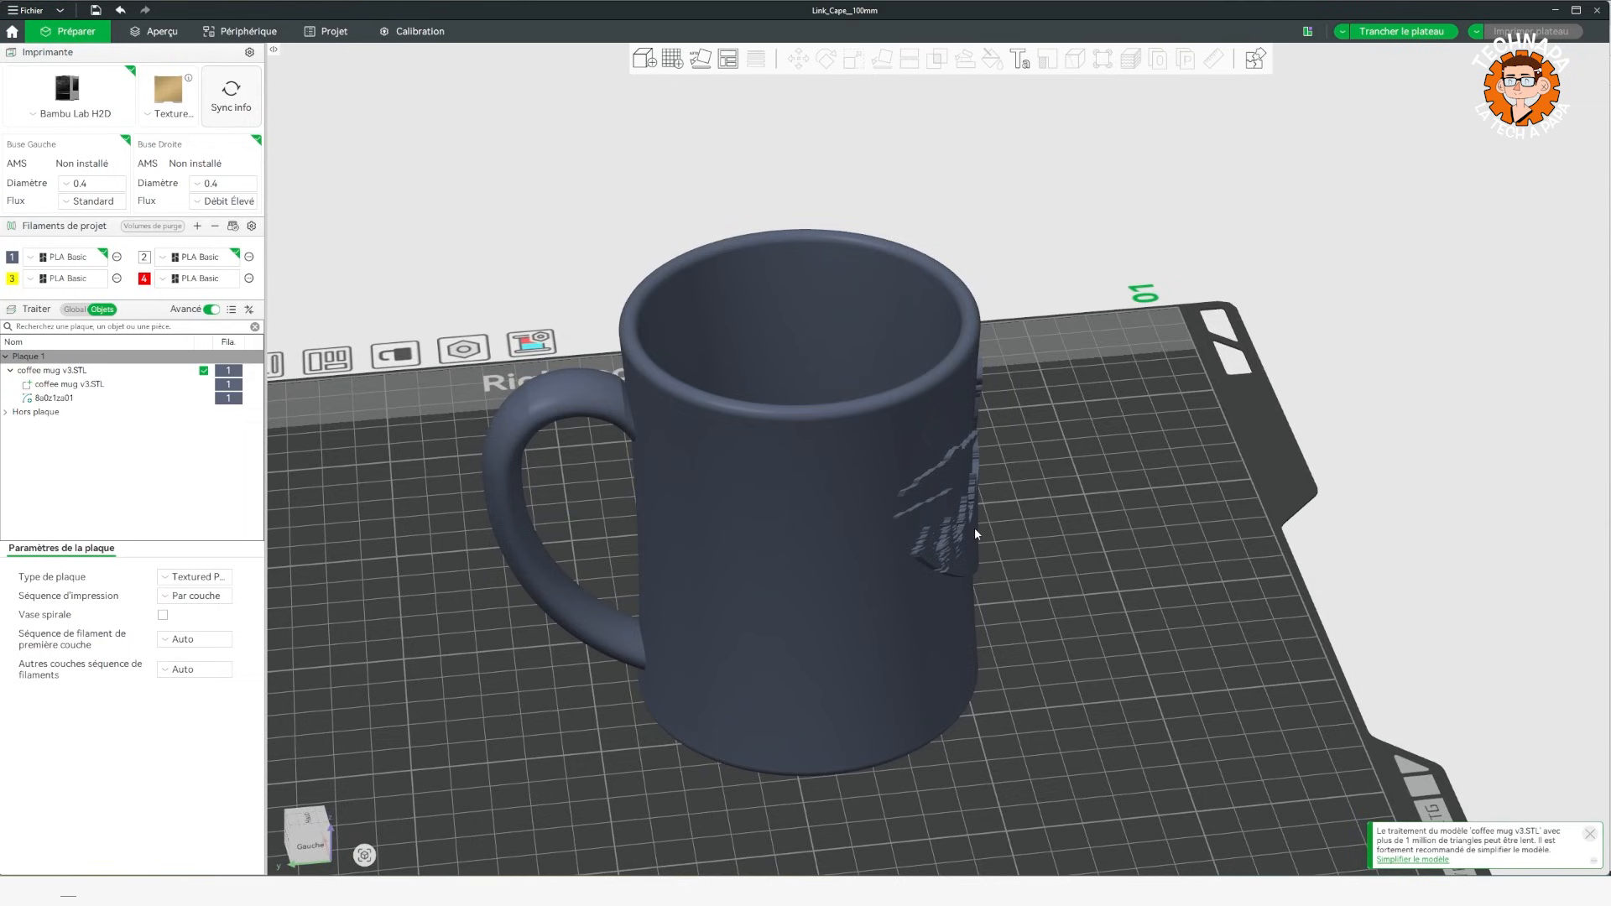
pyautogui.click(974, 527)
pyautogui.click(974, 526)
pyautogui.moveTo(1014, 274)
pyautogui.mouseDown()
pyautogui.moveTo(1019, 324)
pyautogui.moveTo(1012, 283)
pyautogui.mouseUp()
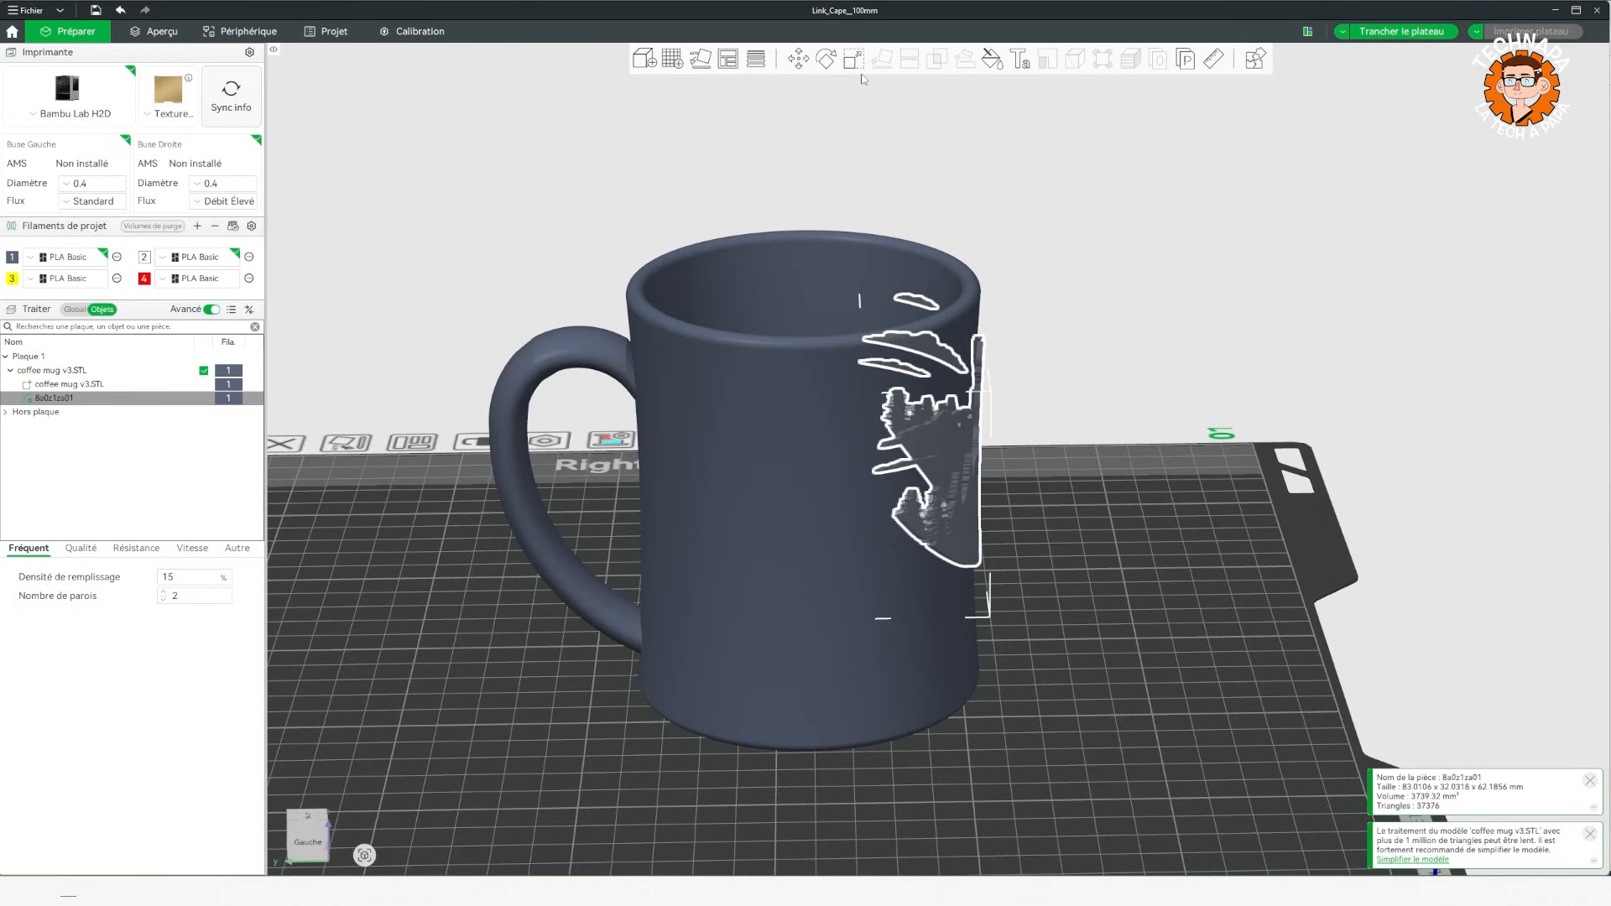
pyautogui.click(798, 59)
pyautogui.moveTo(1094, 450); pyautogui.dragTo(575, 428)
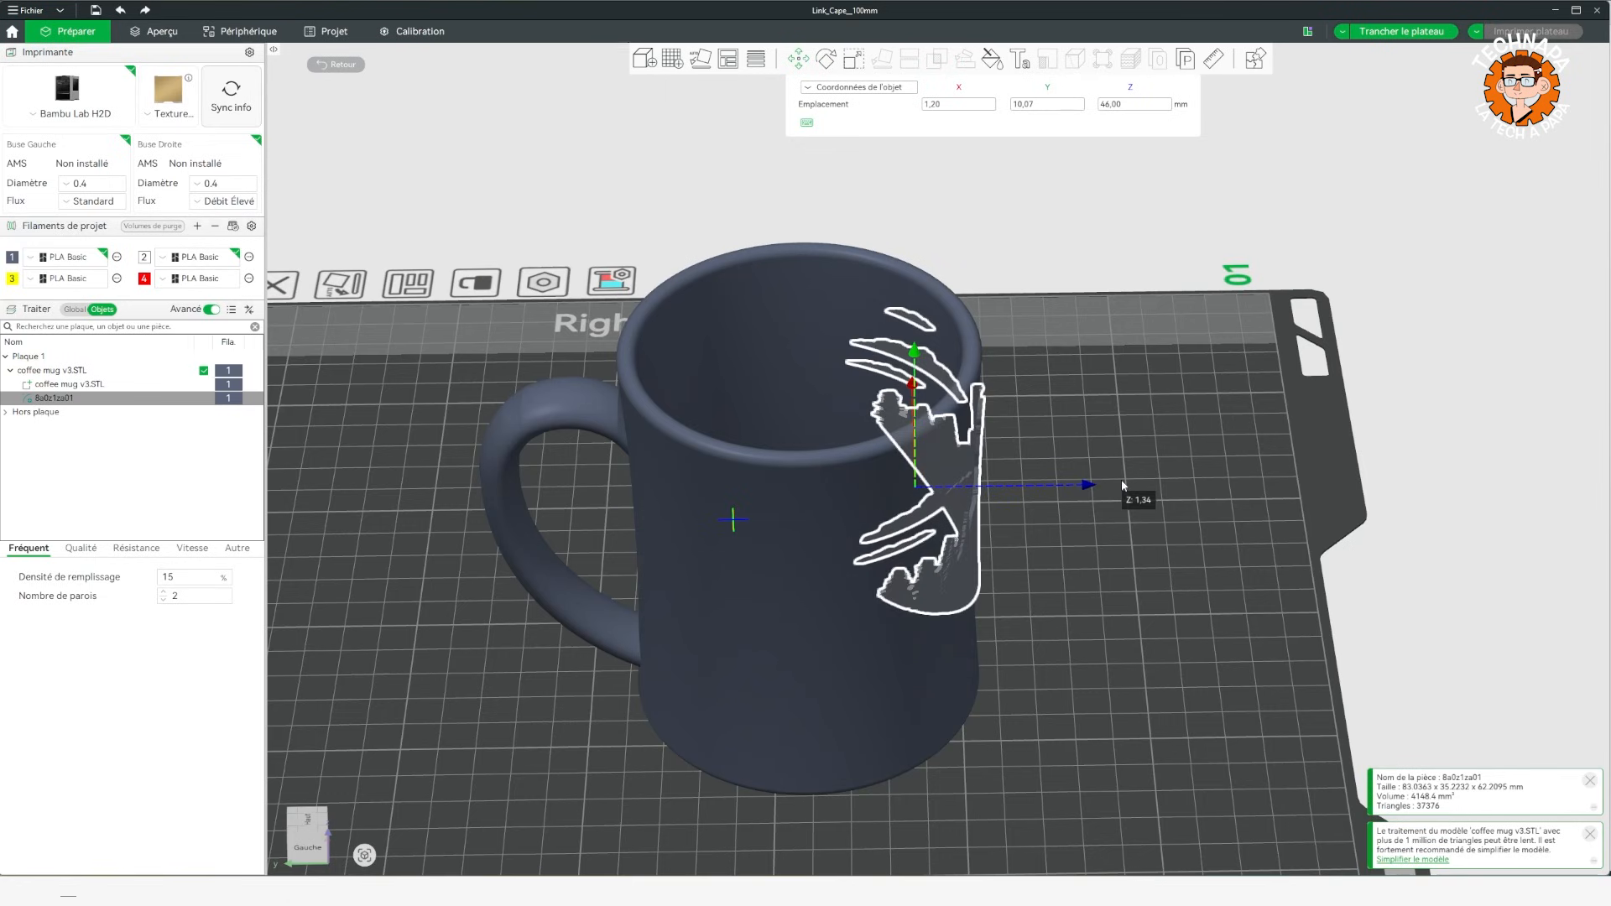
pyautogui.moveTo(1120, 482); pyautogui.dragTo(1119, 482)
pyautogui.moveTo(1236, 283); pyautogui.dragTo(973, 570)
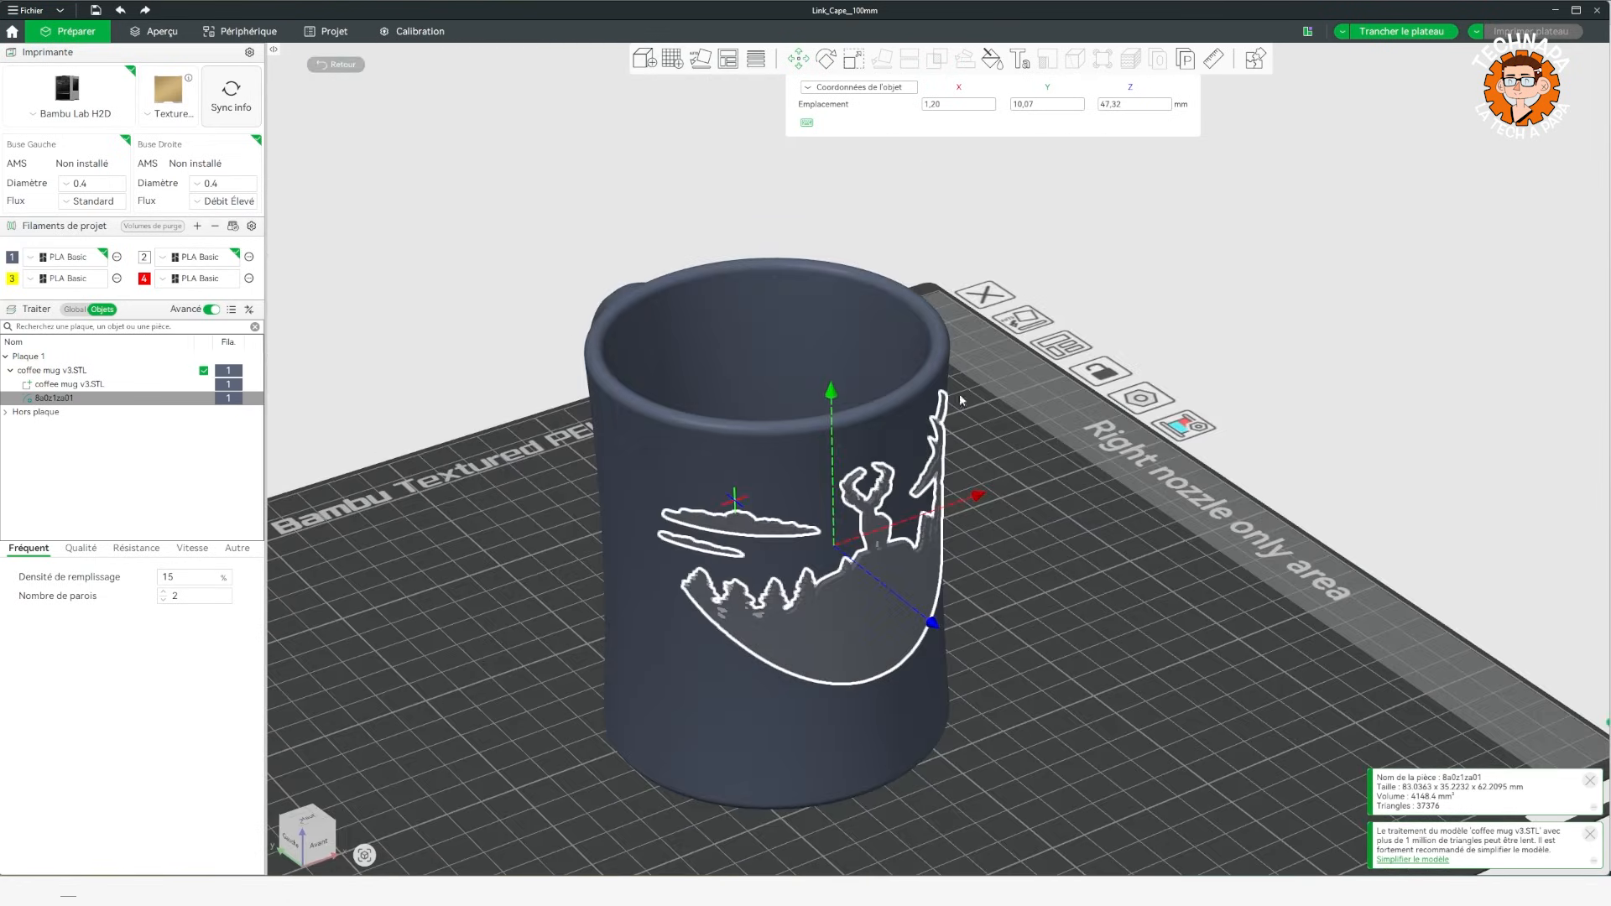
# Subtract the deer scene from the mug with a mesh boolean Différence, without keeping the original models.
pyautogui.click(790, 180)
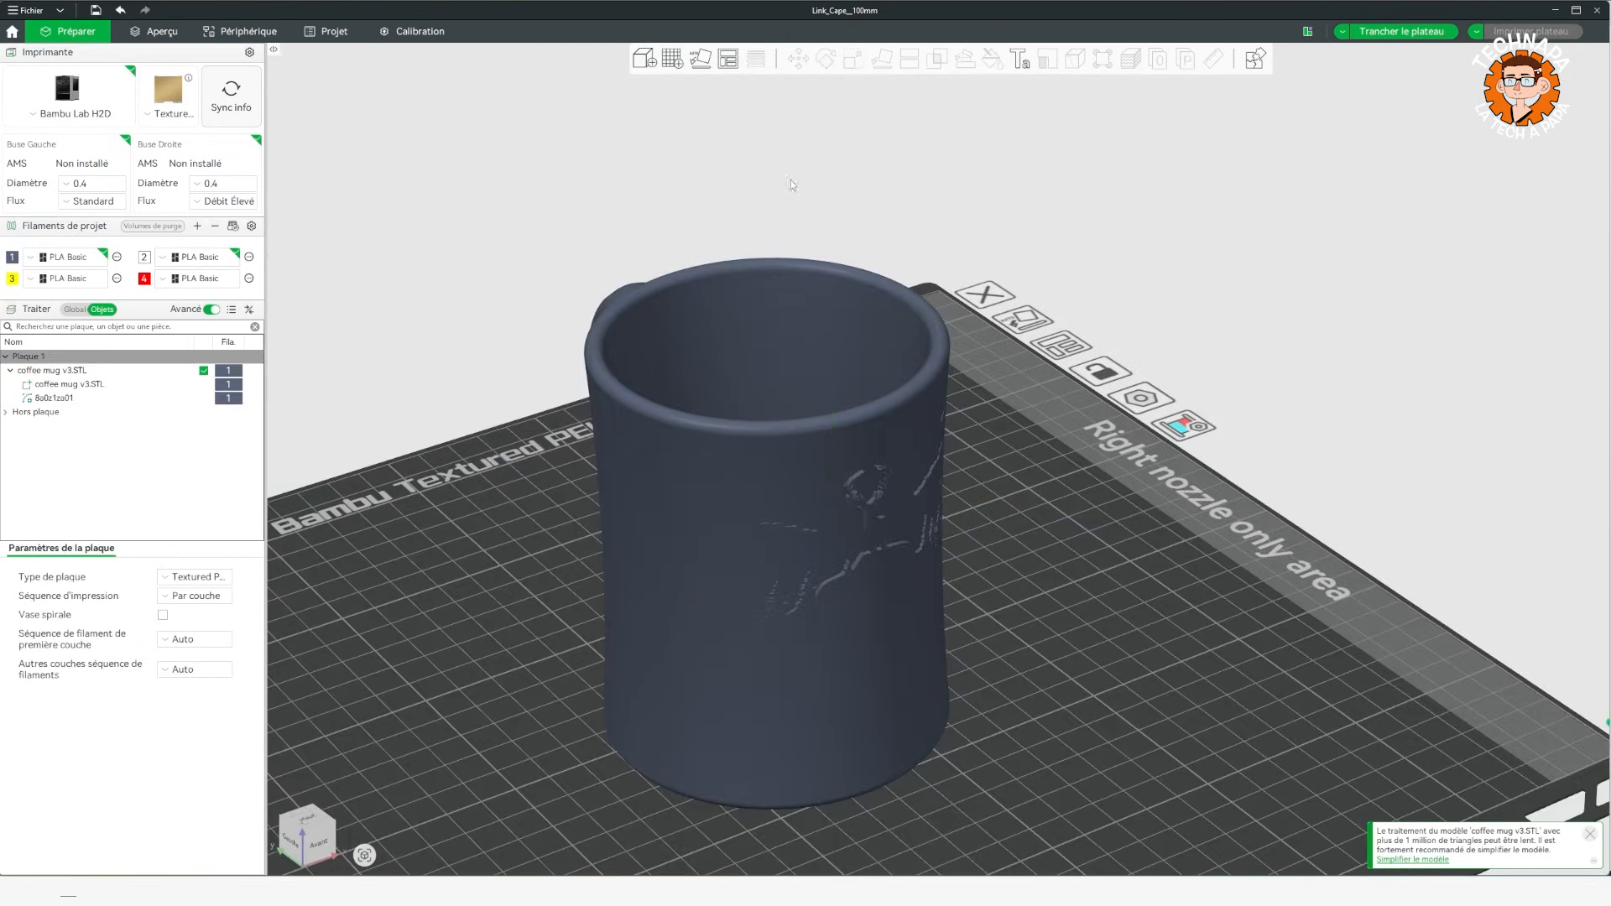
pyautogui.click(877, 556)
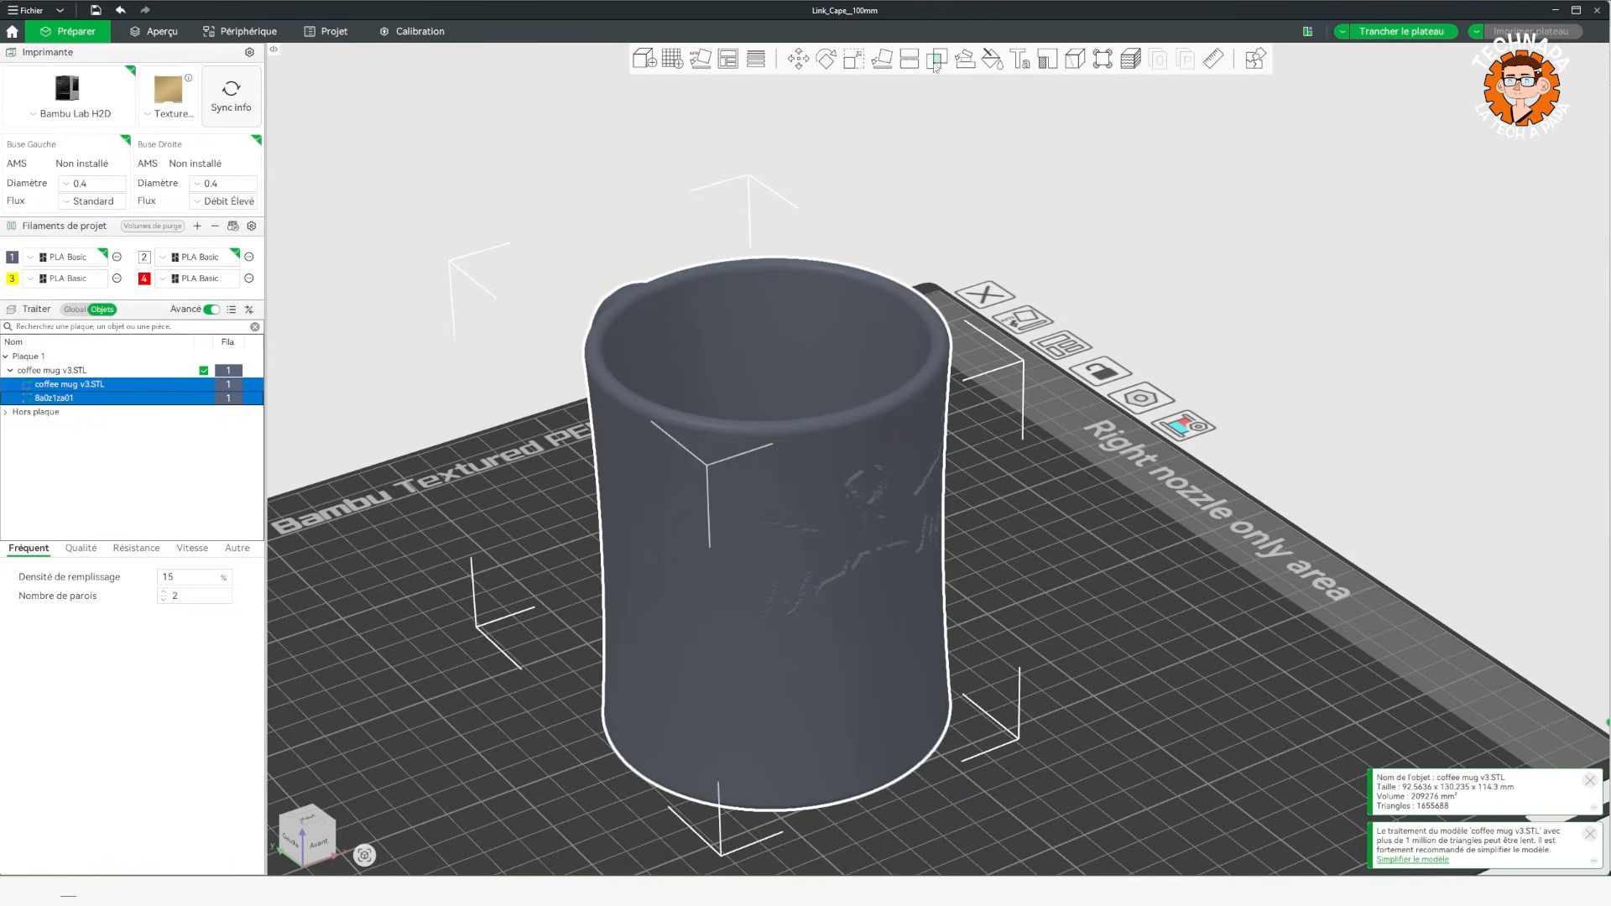
pyautogui.click(937, 60)
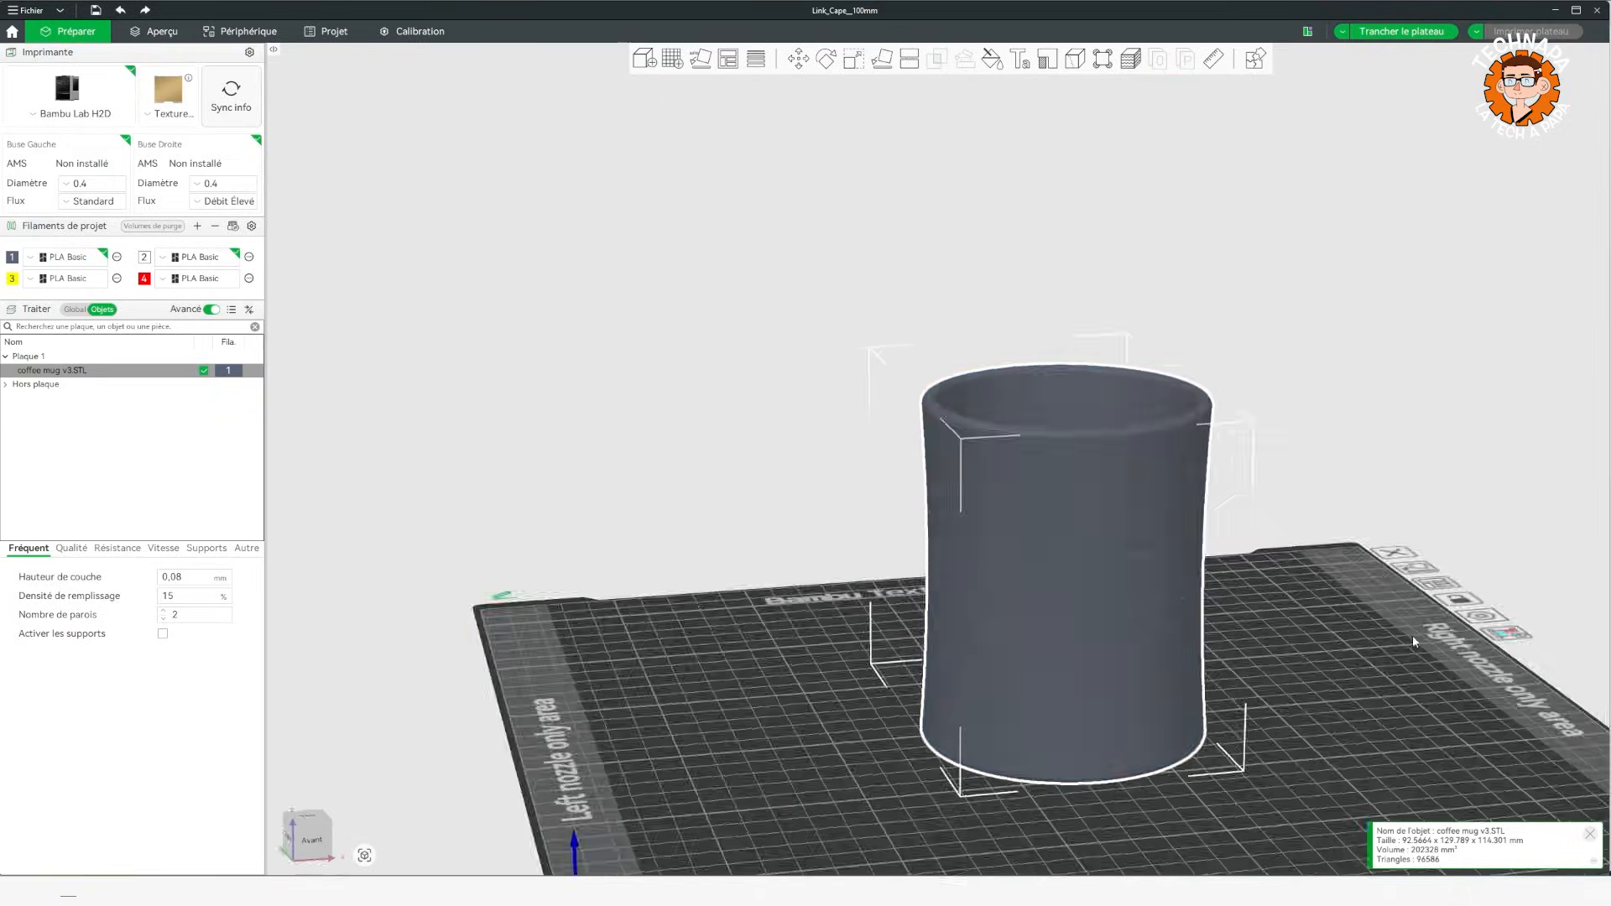
pyautogui.moveTo(1413, 637)
pyautogui.mouseDown()
pyautogui.moveTo(1409, 600)
pyautogui.moveTo(1428, 619)
pyautogui.mouseUp()
pyautogui.scroll(5, 1391, 620)
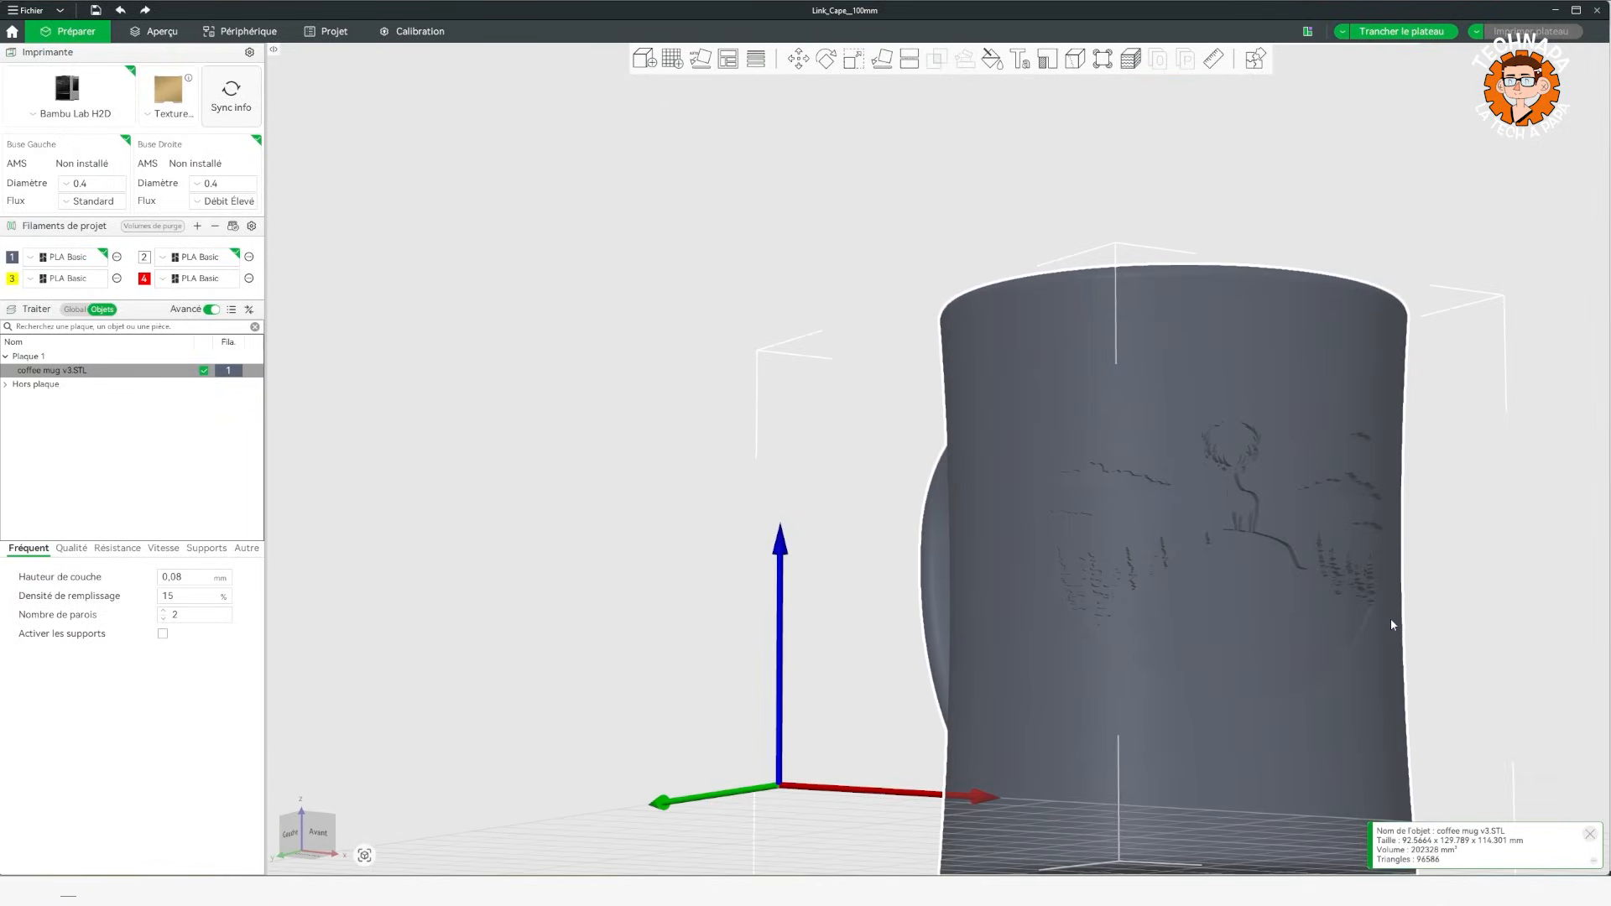
pyautogui.click(1473, 552)
pyautogui.moveTo(1473, 552); pyautogui.dragTo(1255, 424)
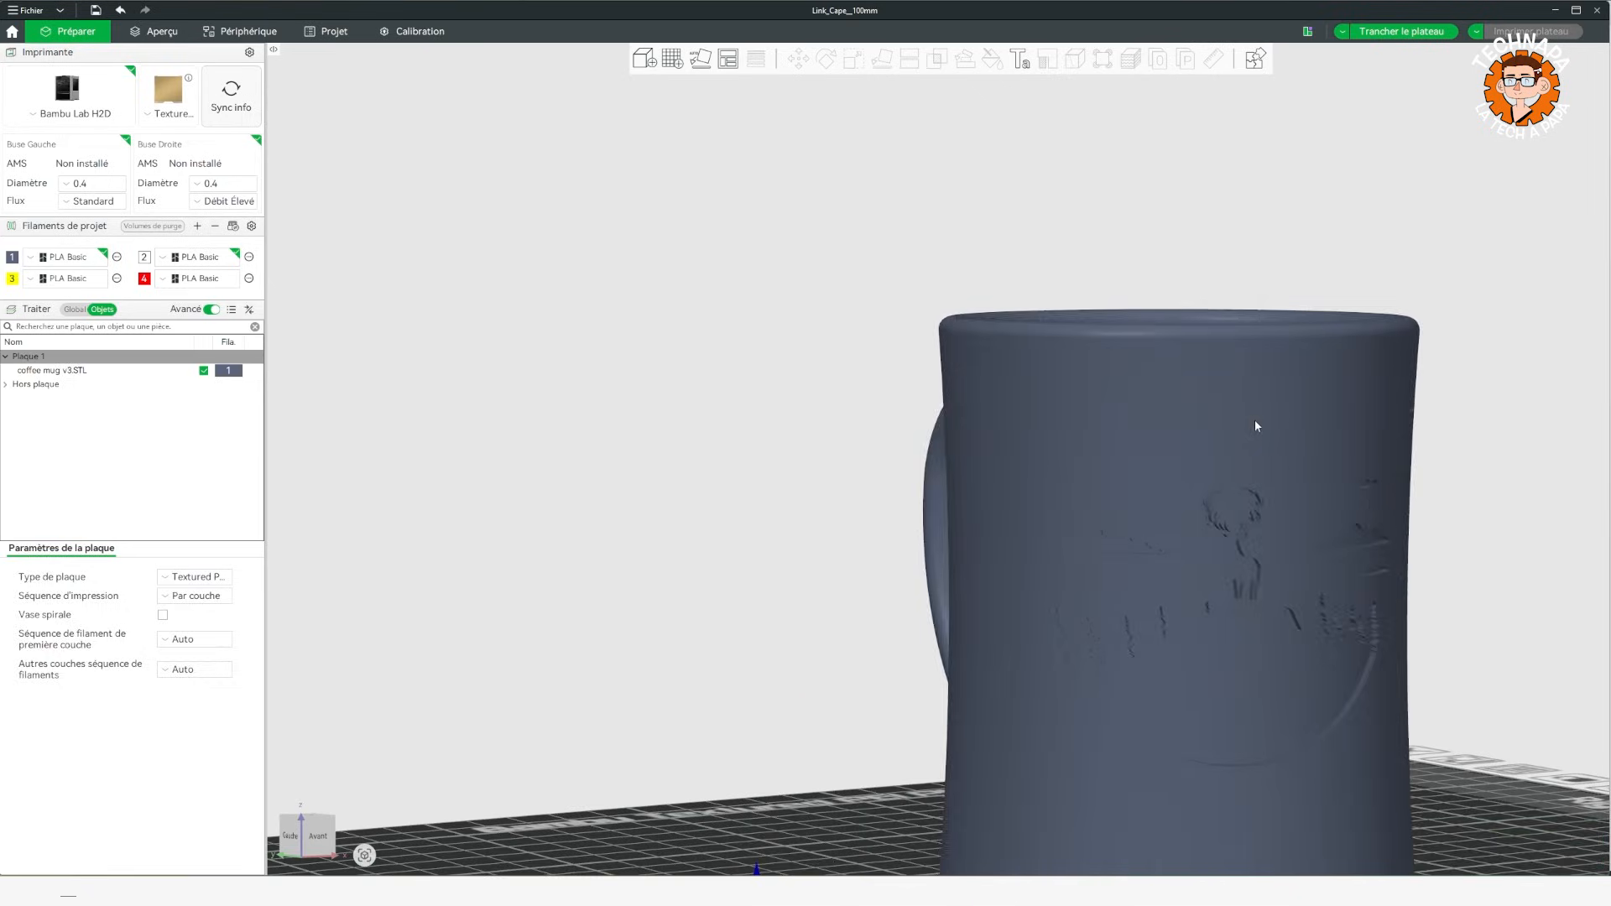
# Fill the engraved deer, forest hill and clouds on the mug with filament 2, using the fill tool's edge detection.
pyautogui.click(1255, 425)
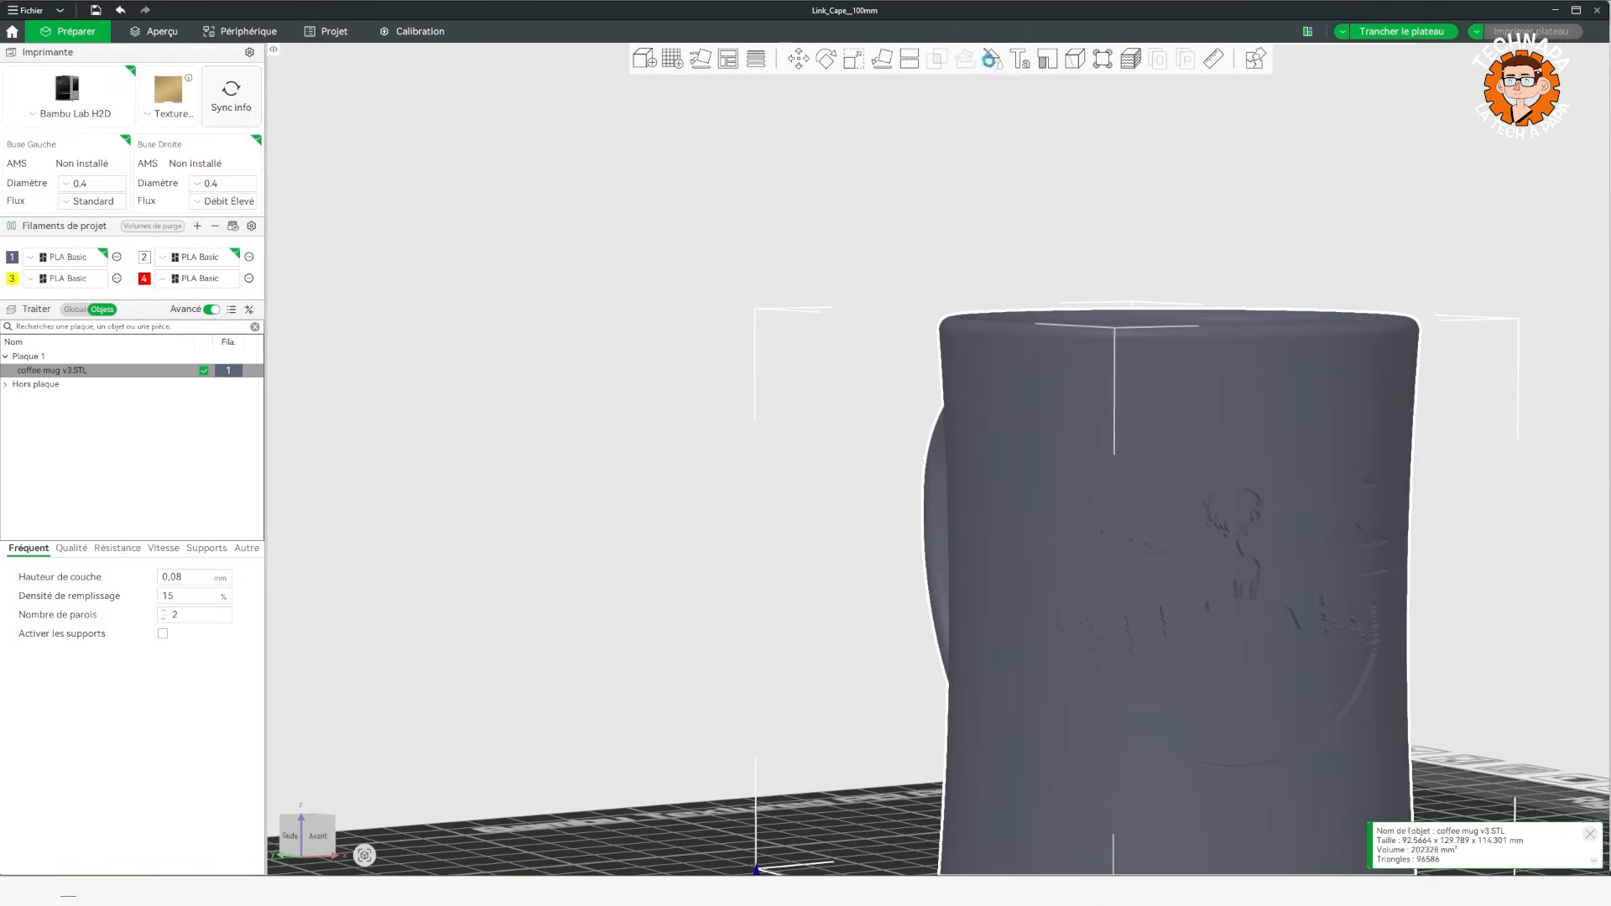
pyautogui.click(992, 57)
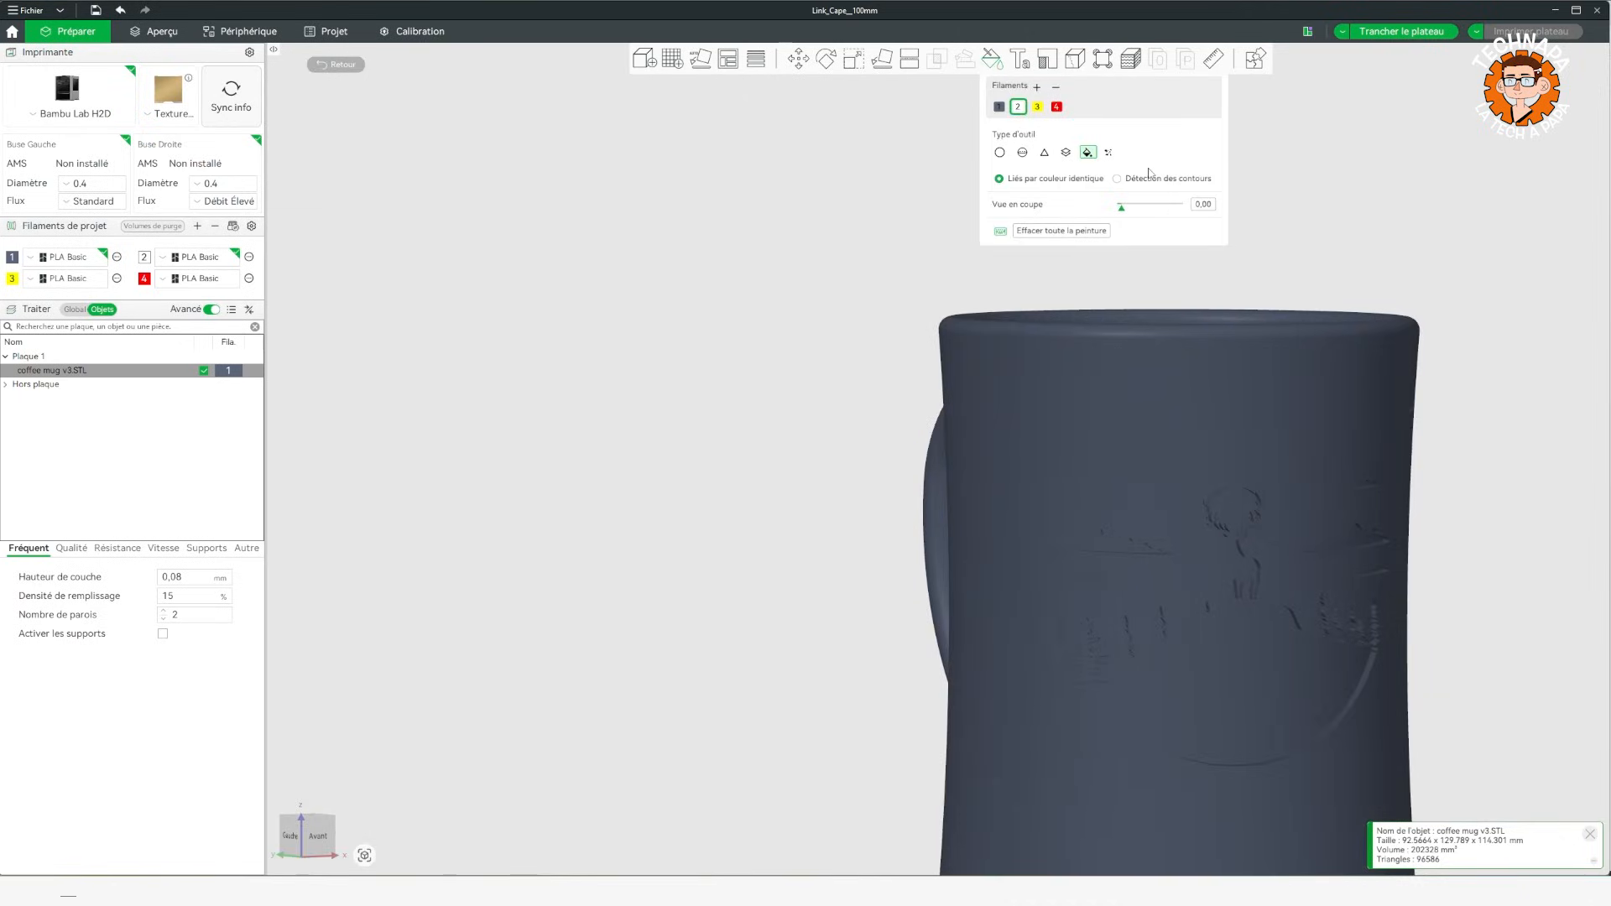
pyautogui.click(1146, 181)
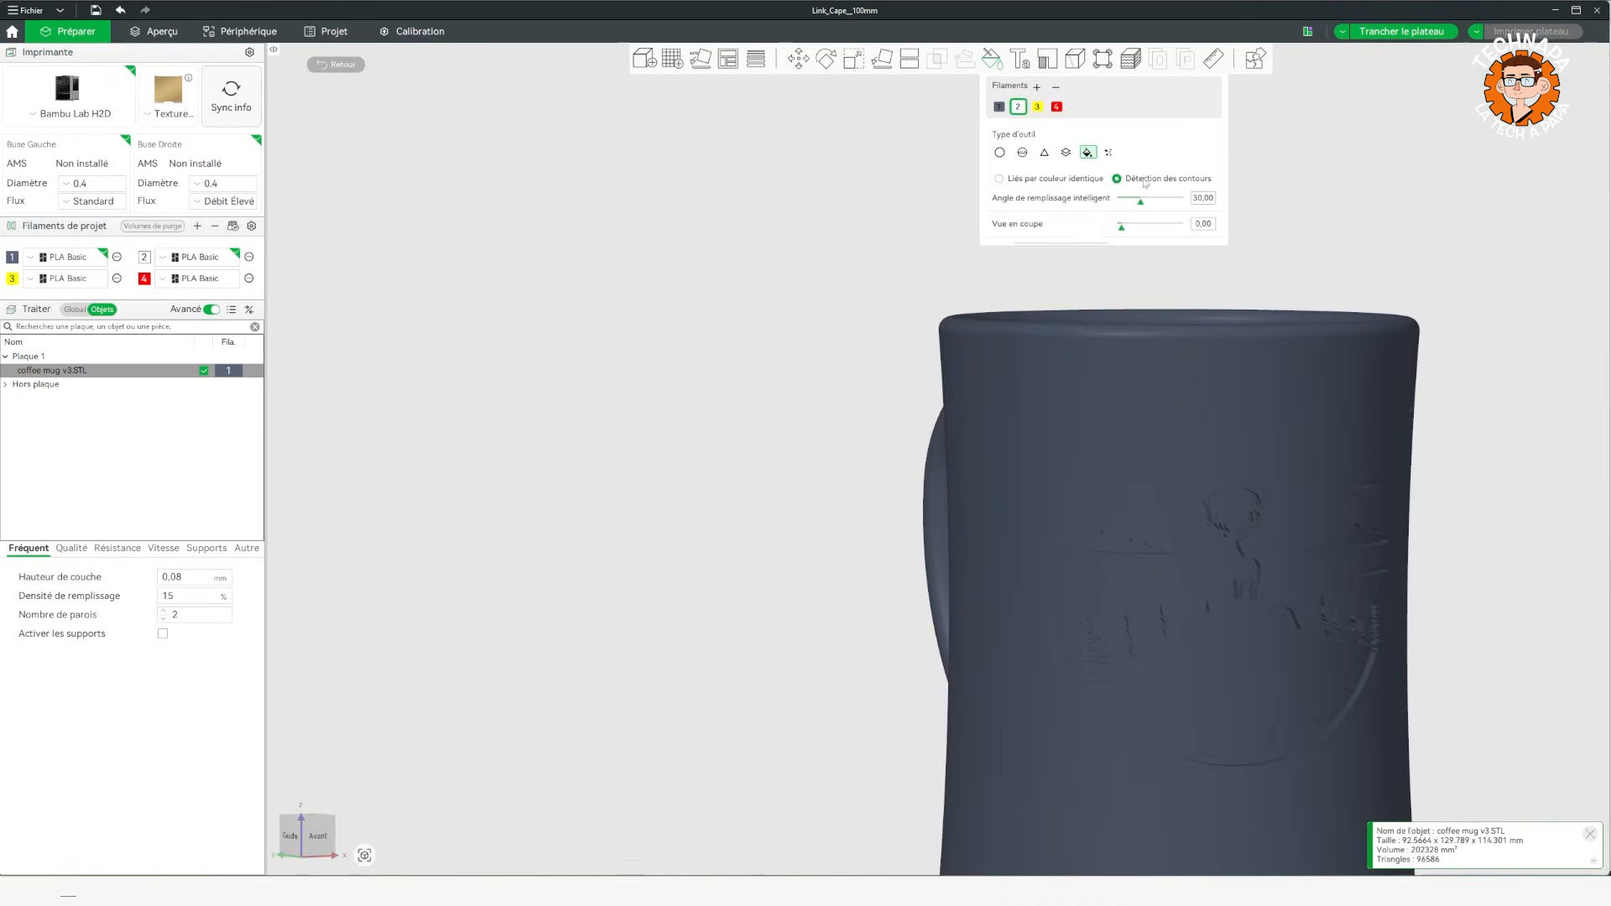
pyautogui.click(1215, 663)
pyautogui.click(1091, 541)
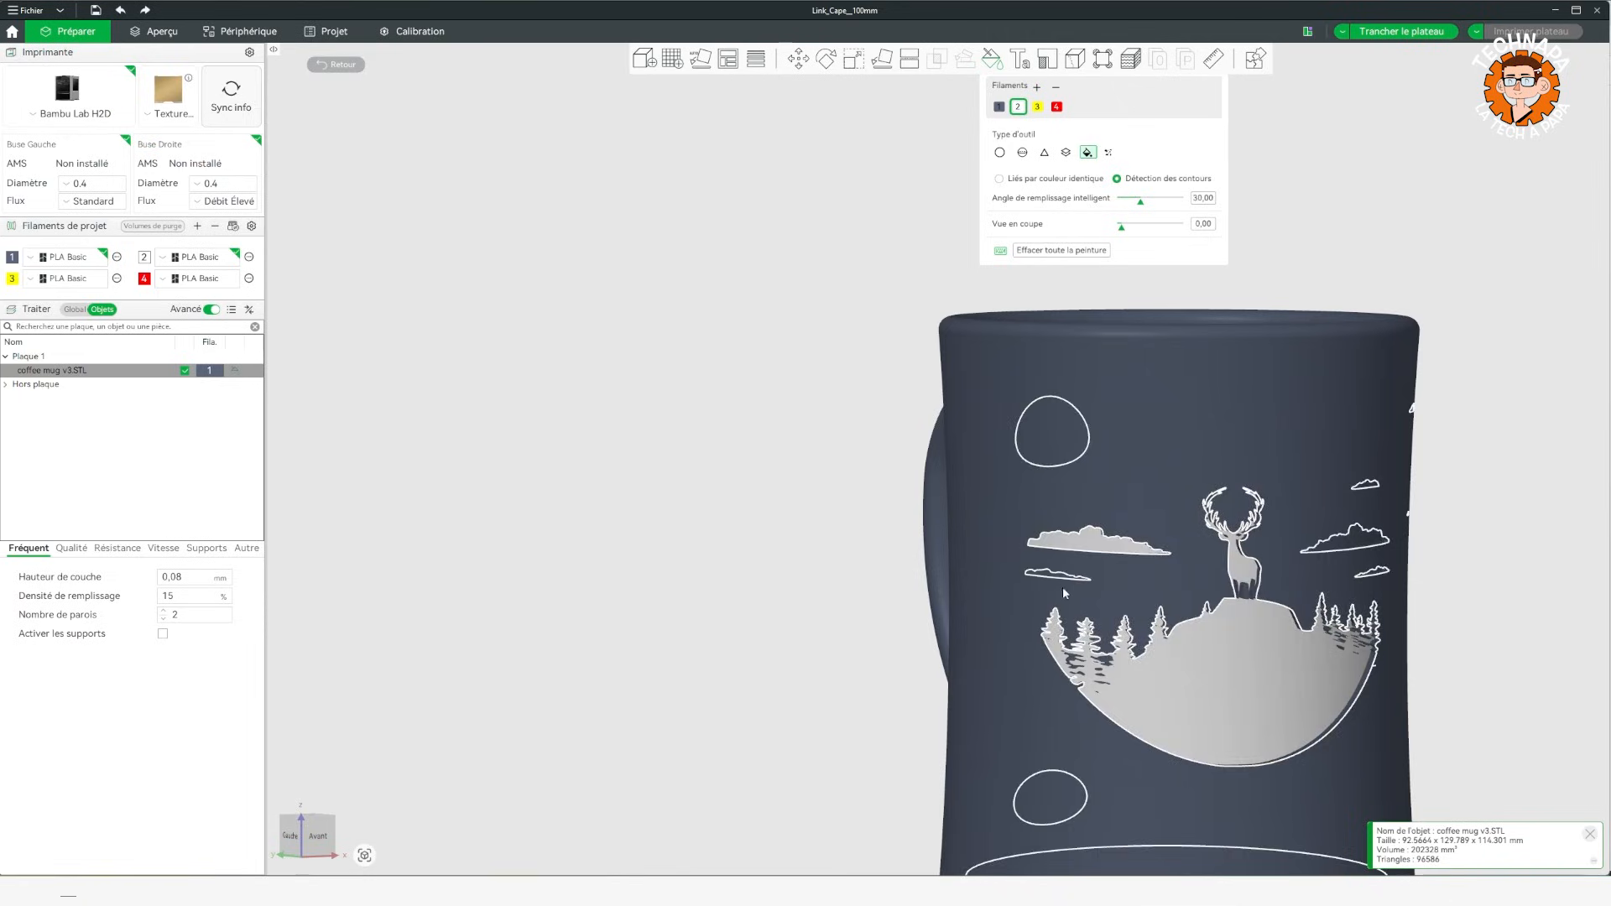
# Fill the remaining engraved clouds beside the deer on the mug with filament 2, using the fill tool's edge detection.
pyautogui.click(1059, 578)
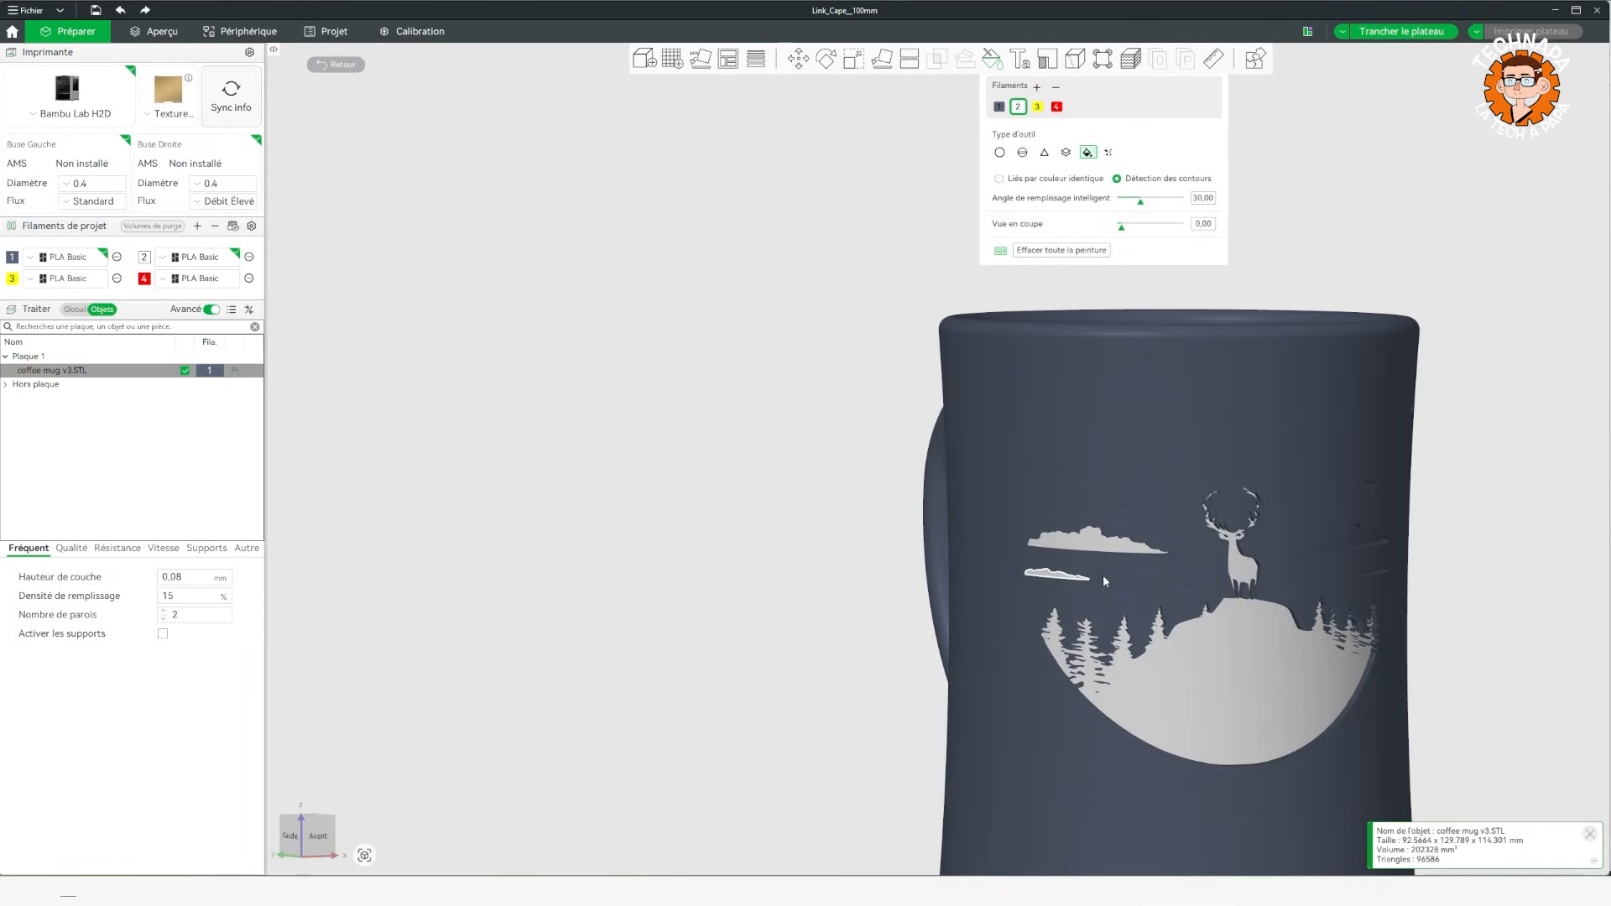
pyautogui.click(1344, 544)
pyautogui.click(1373, 575)
pyautogui.scroll(-5, 1343, 571)
pyautogui.moveTo(1342, 570); pyautogui.dragTo(1393, 525)
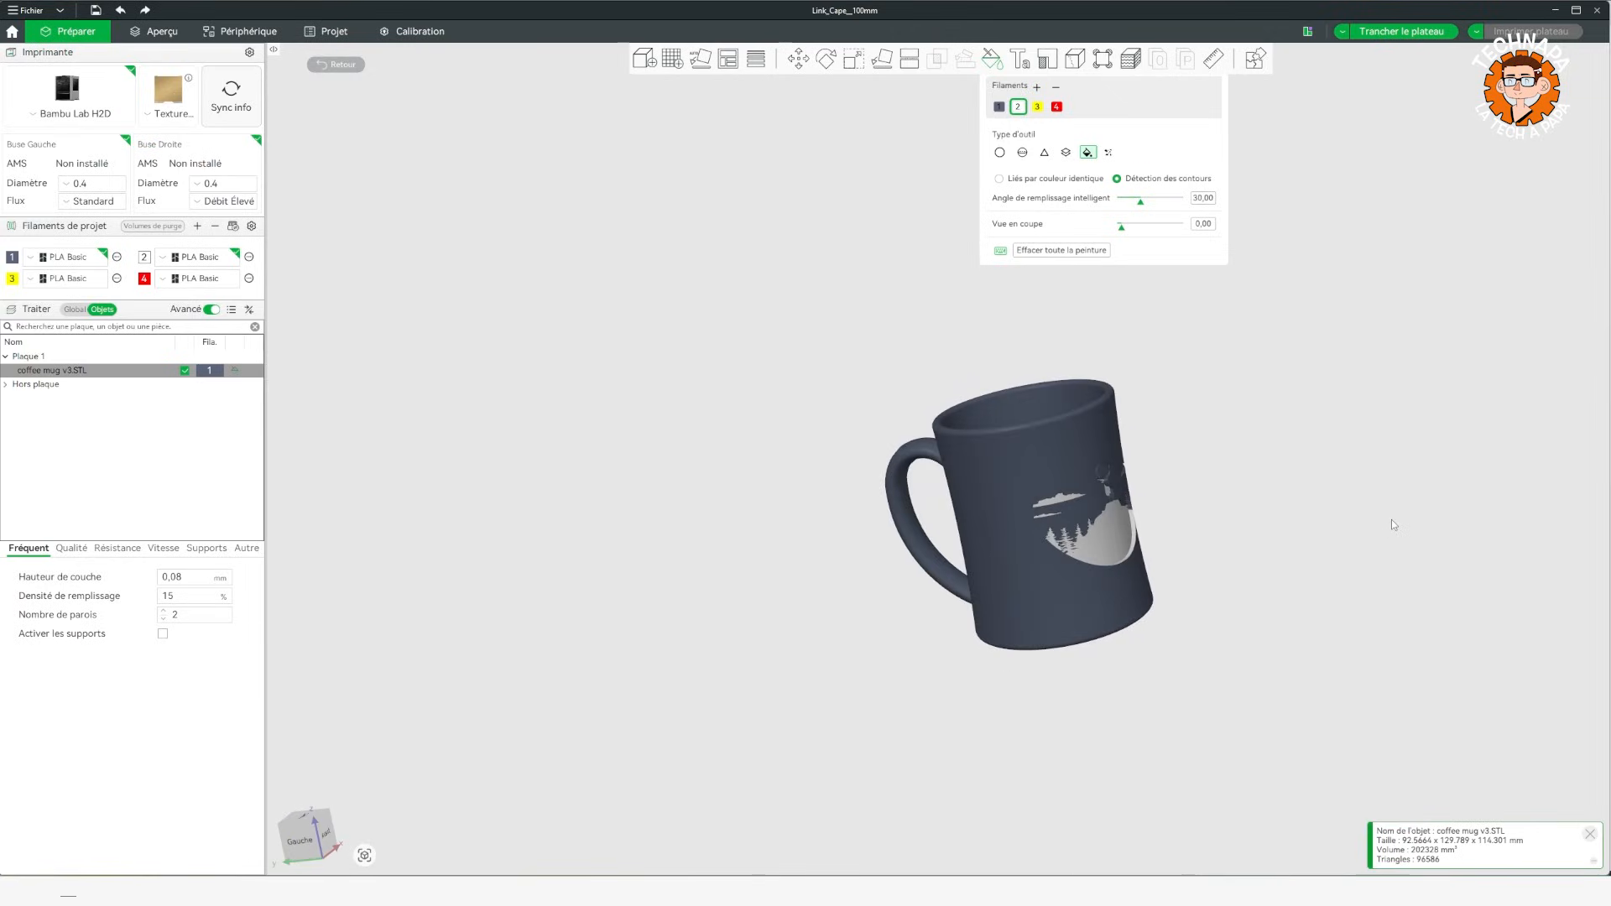
# Open the deer scene's SVG artwork for editing, mirror it vertically and flip it back.
pyautogui.rightClick(52, 371)
pyautogui.click(42, 370)
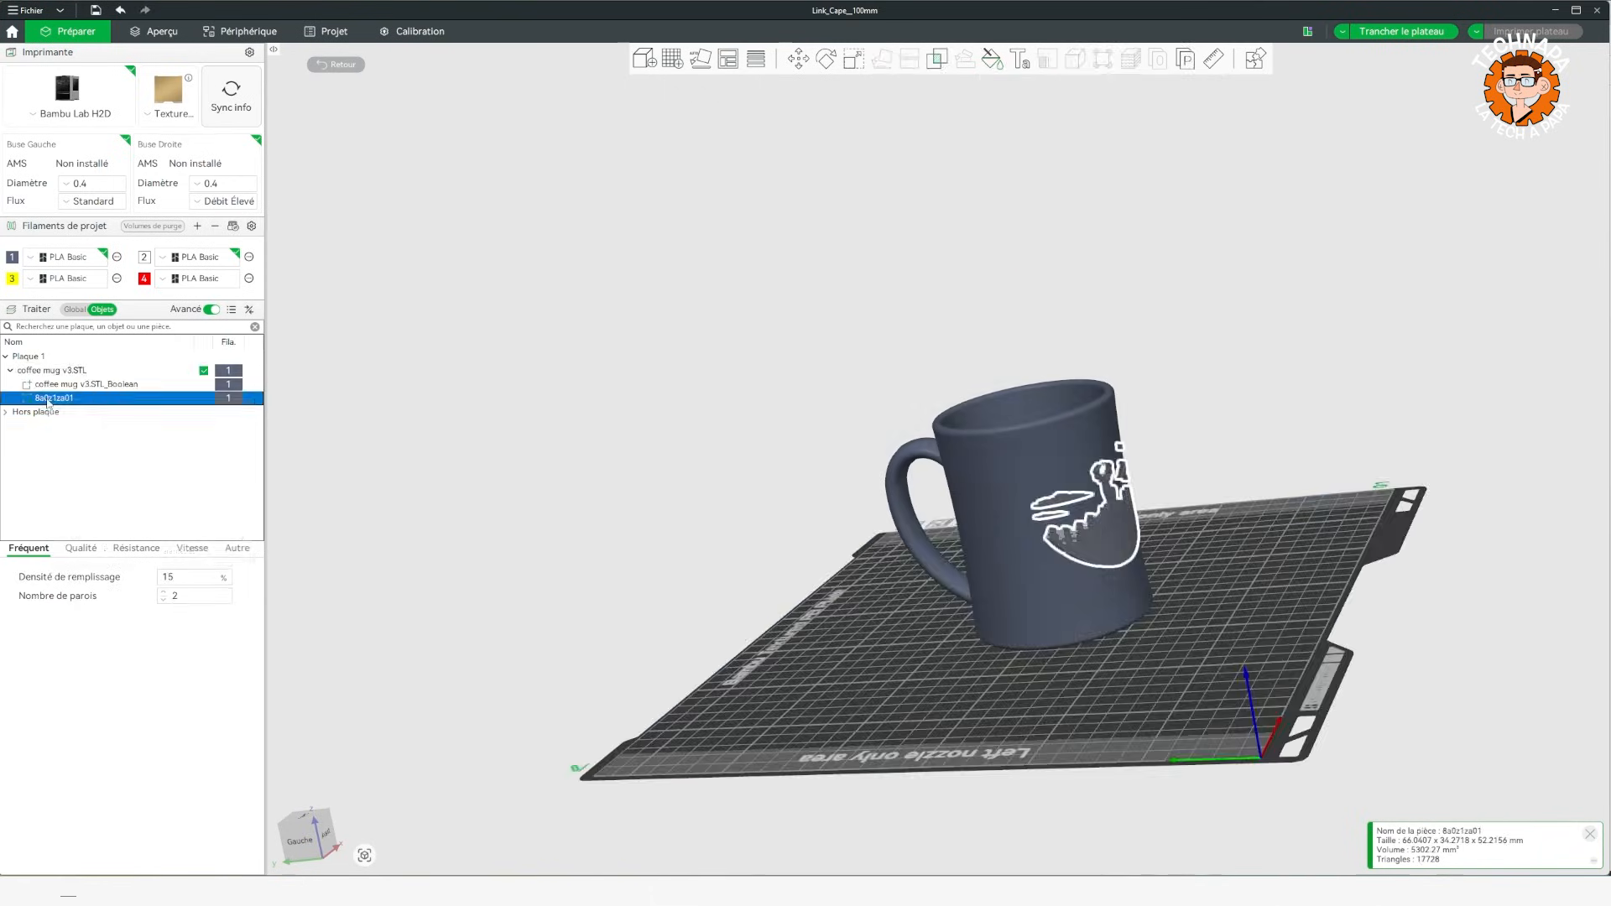
pyautogui.rightClick(47, 398)
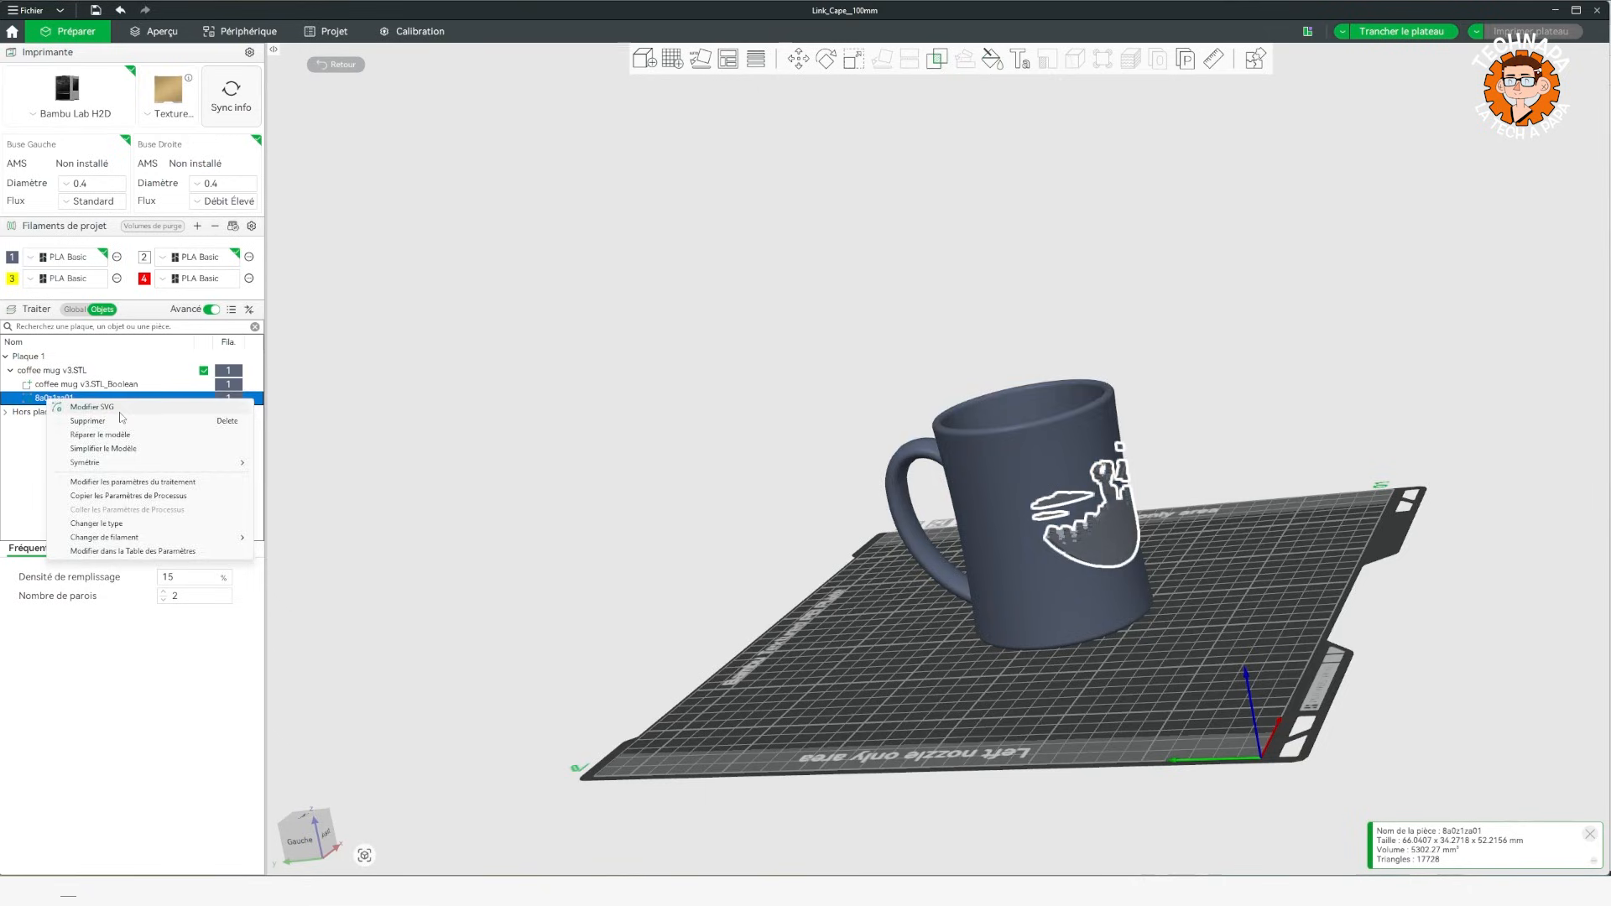
pyautogui.click(92, 408)
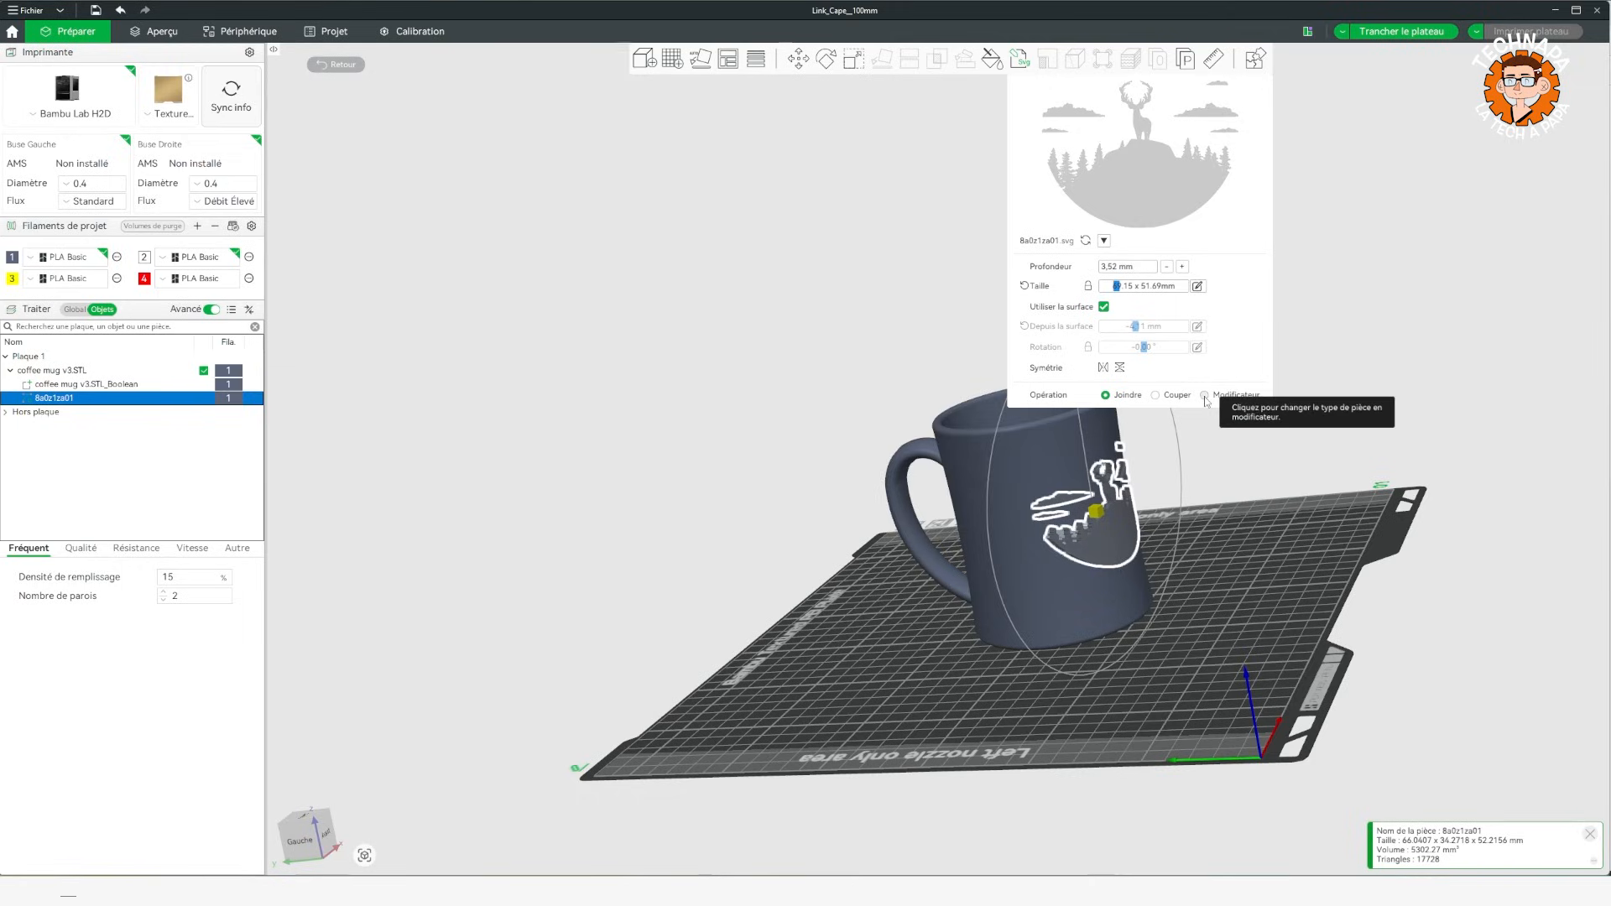
pyautogui.click(1106, 372)
pyautogui.click(1106, 373)
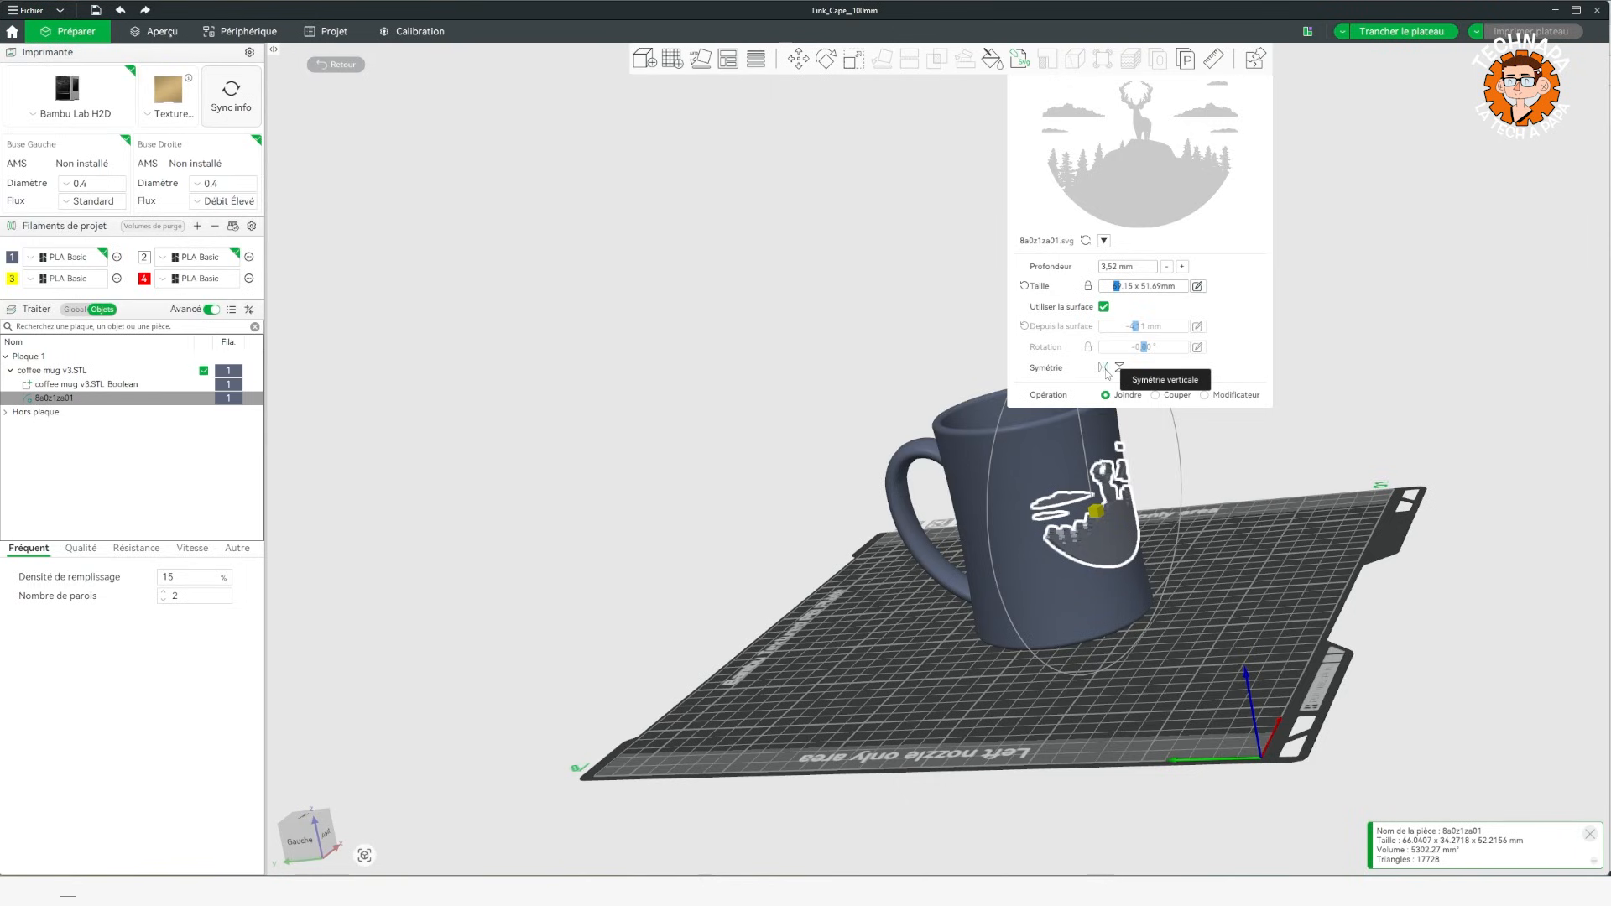
pyautogui.moveTo(1387, 603); pyautogui.dragTo(1344, 606)
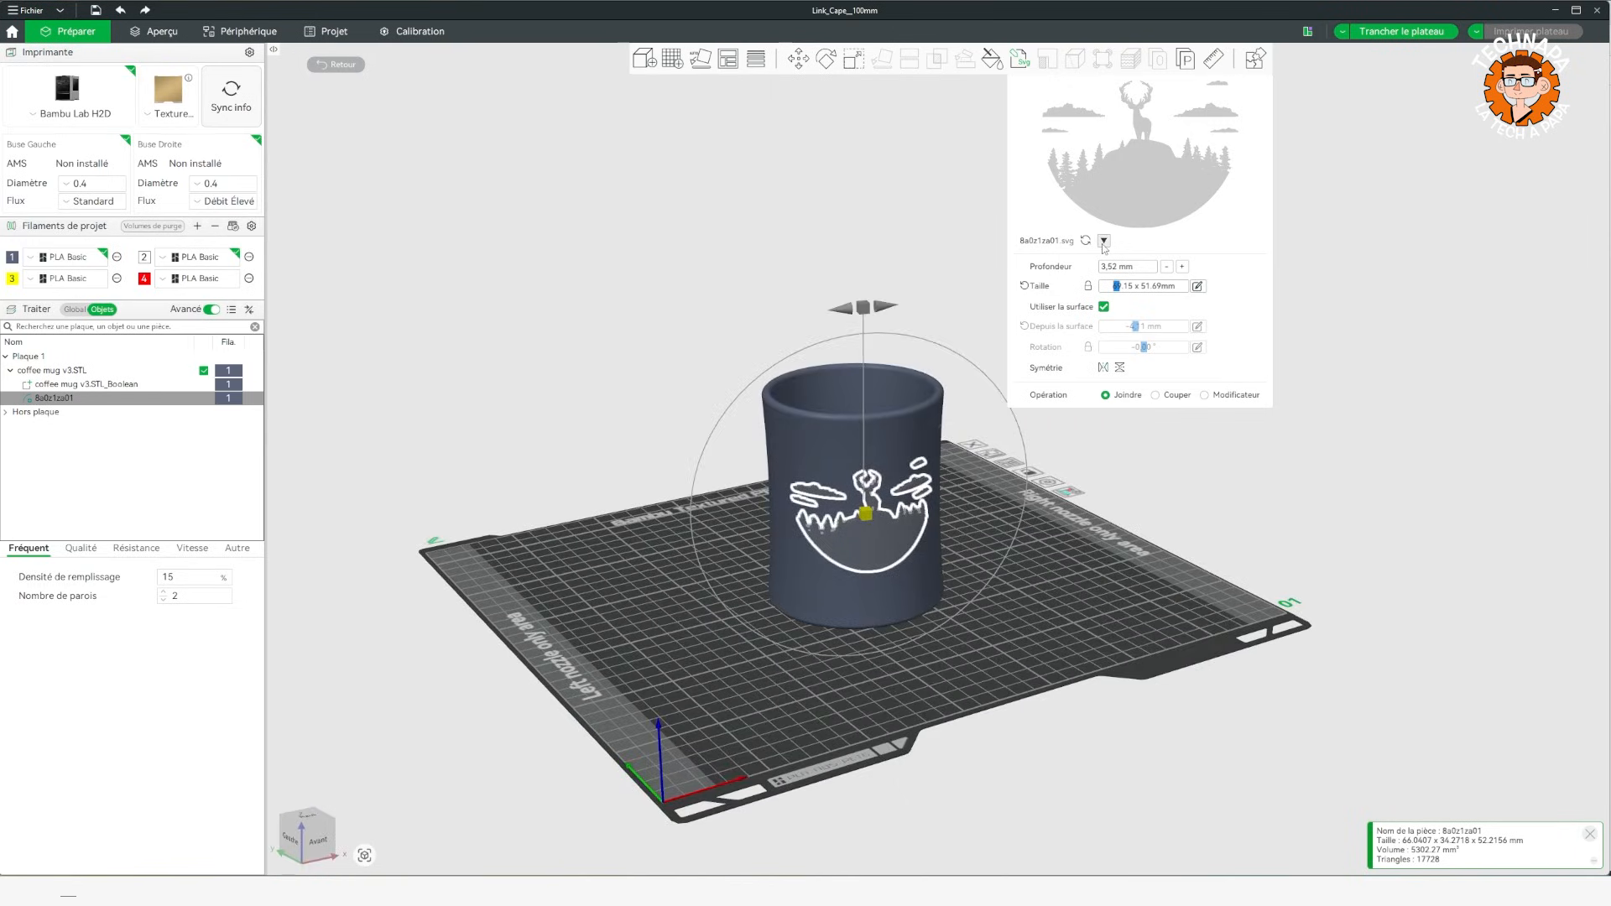
# Reopen the deer scene's SVG settings and examine how the artwork sits on the mug from several angles.
pyautogui.rightClick(54, 401)
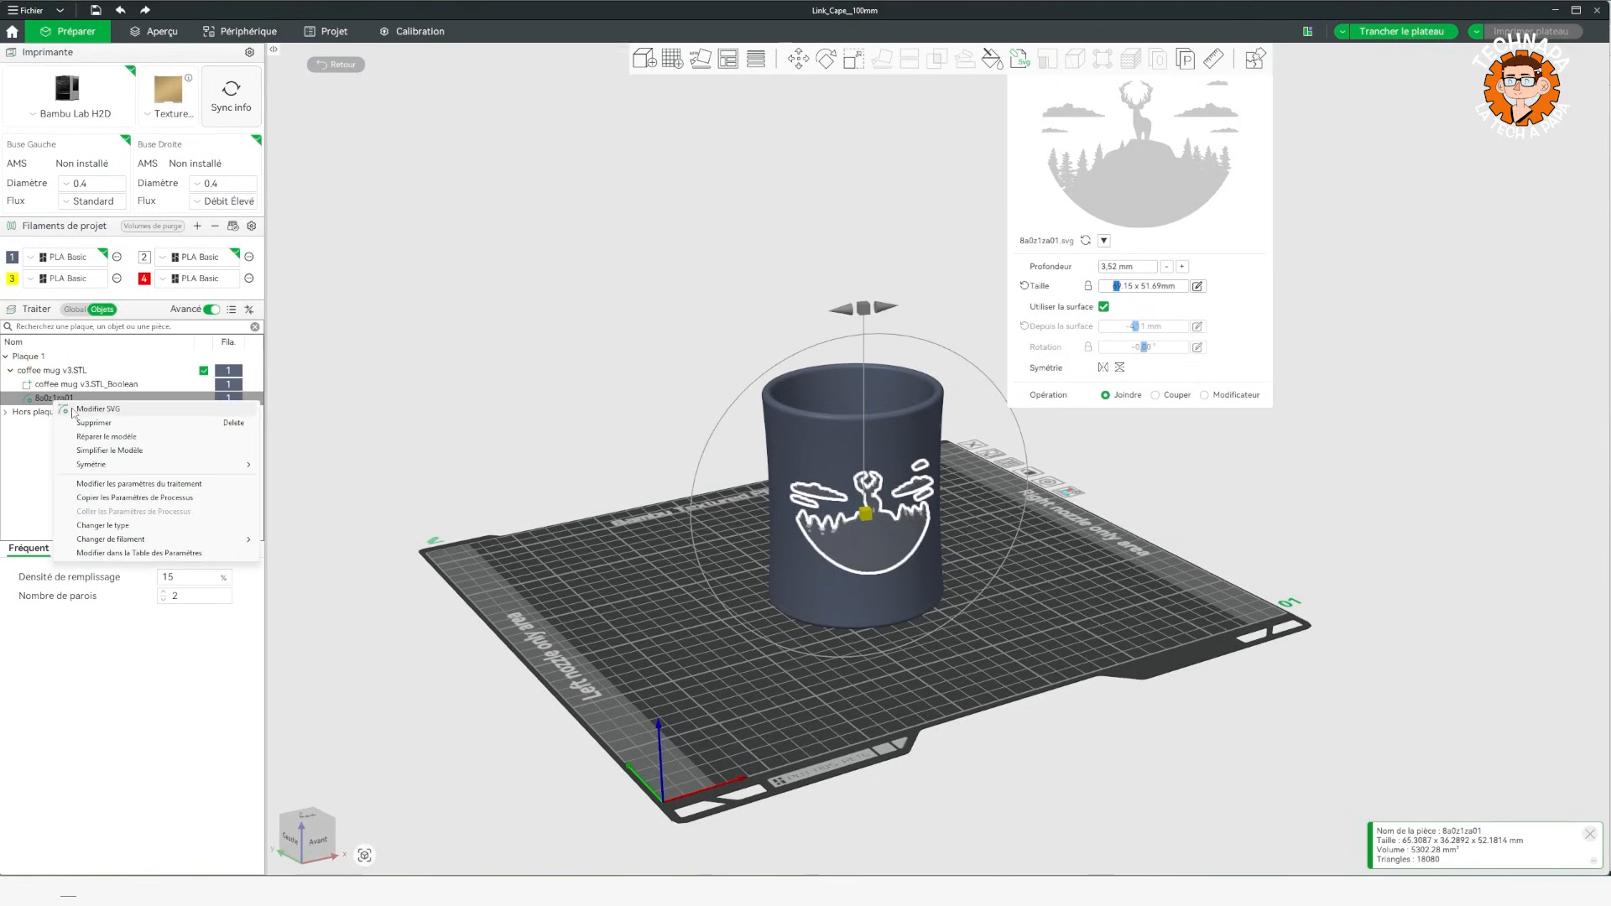
pyautogui.click(73, 410)
pyautogui.moveTo(529, 308)
pyautogui.mouseDown()
pyautogui.moveTo(551, 302)
pyautogui.moveTo(571, 345)
pyautogui.moveTo(511, 311)
pyautogui.mouseUp()
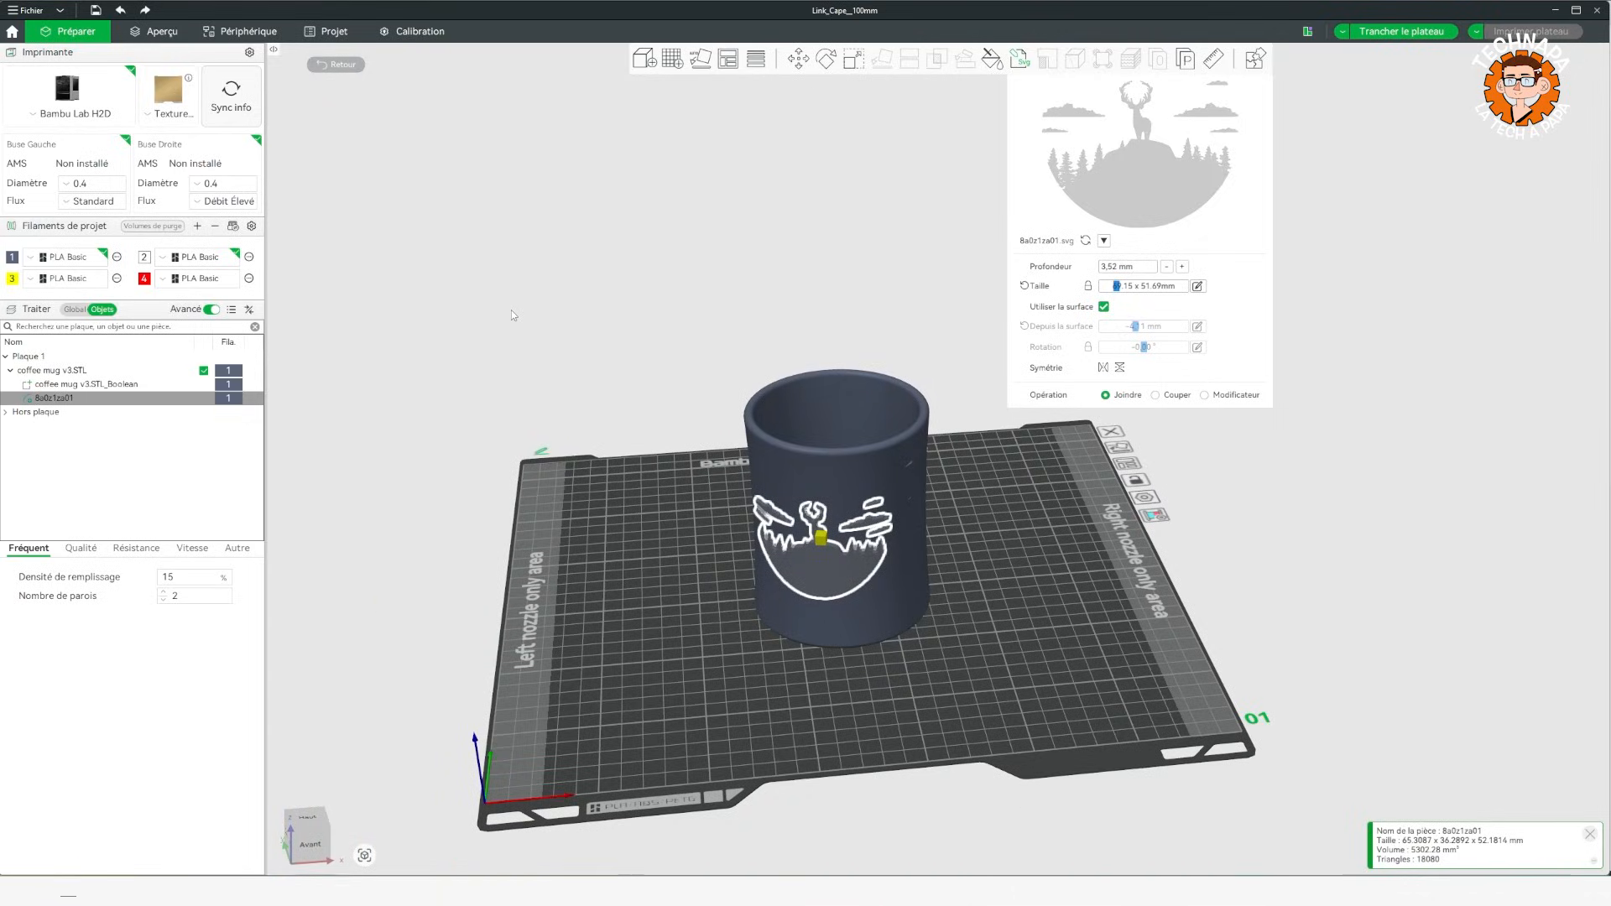
pyautogui.moveTo(511, 310); pyautogui.dragTo(507, 304)
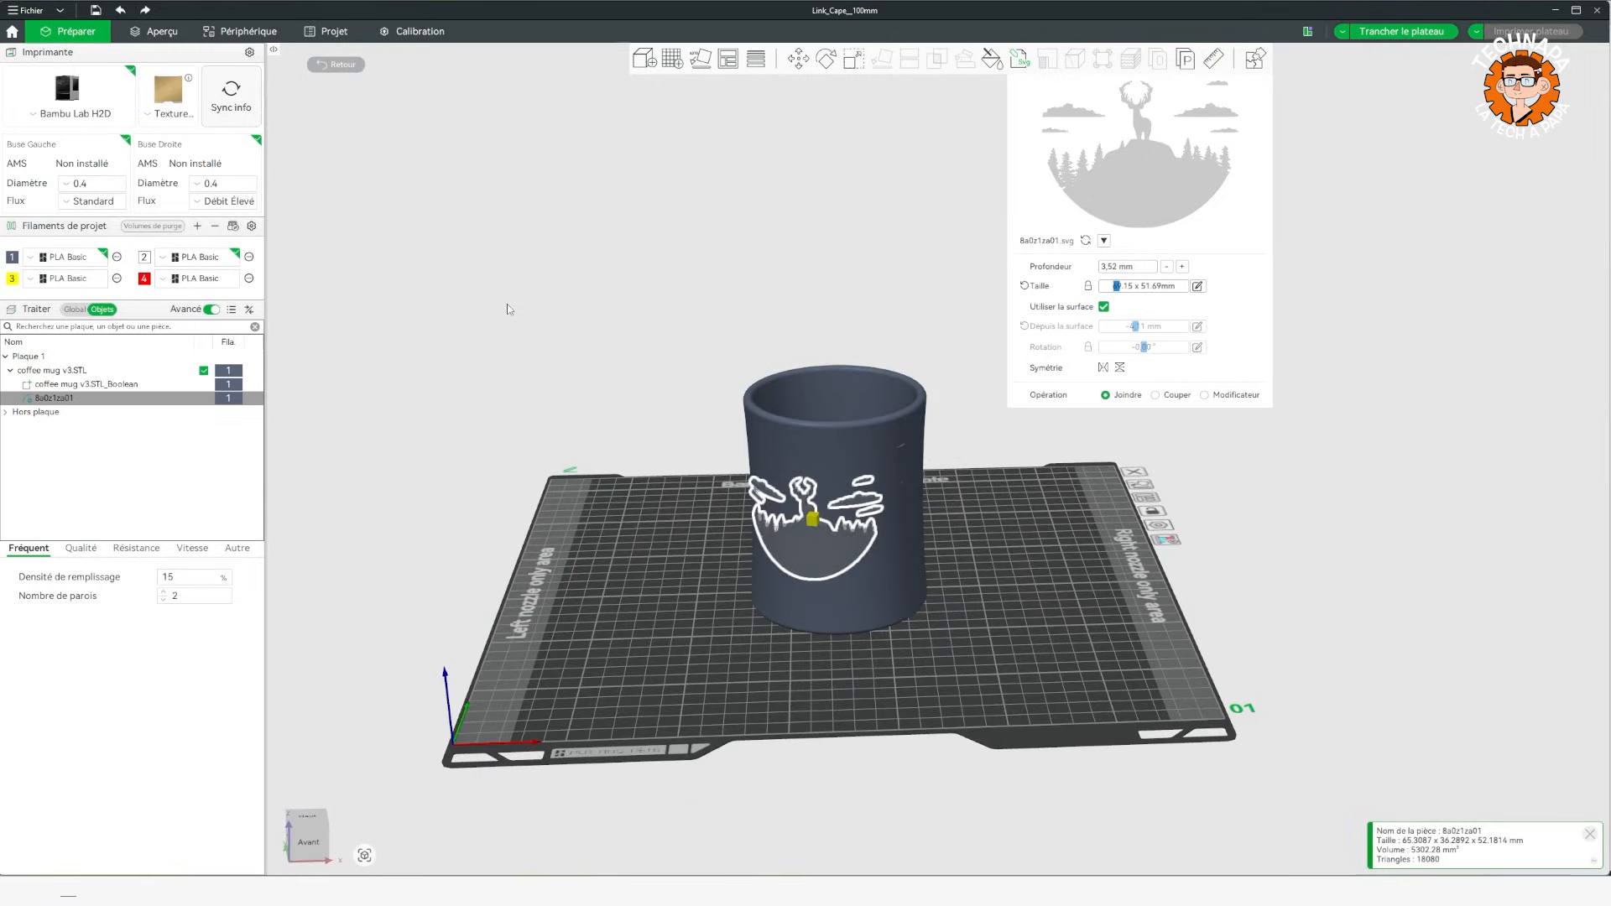
pyautogui.moveTo(507, 309); pyautogui.dragTo(496, 303)
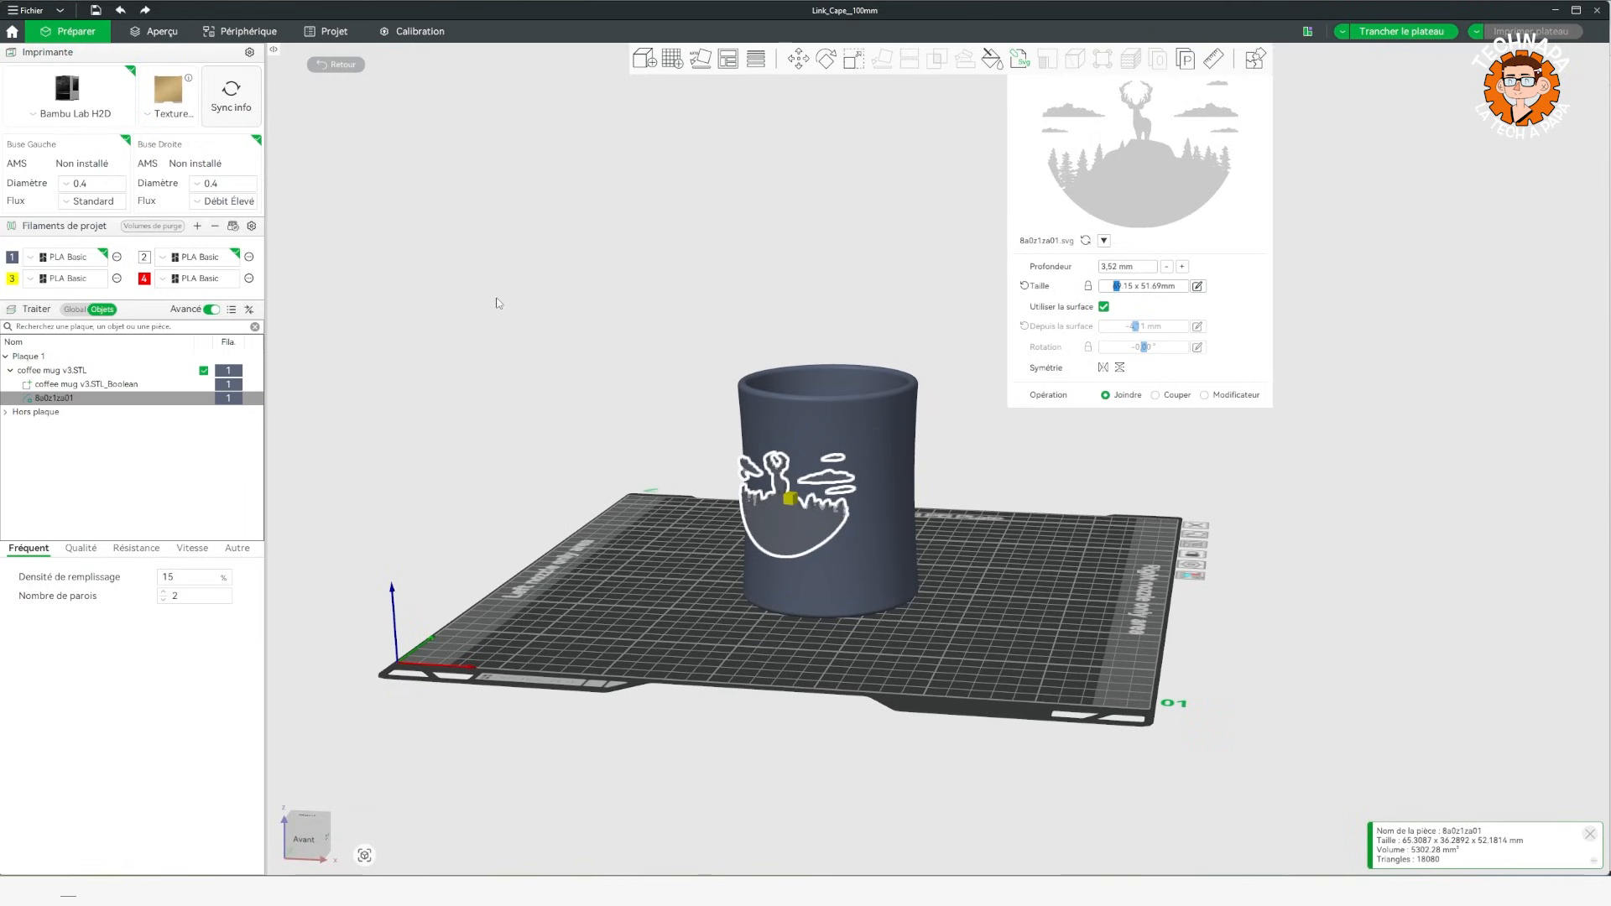